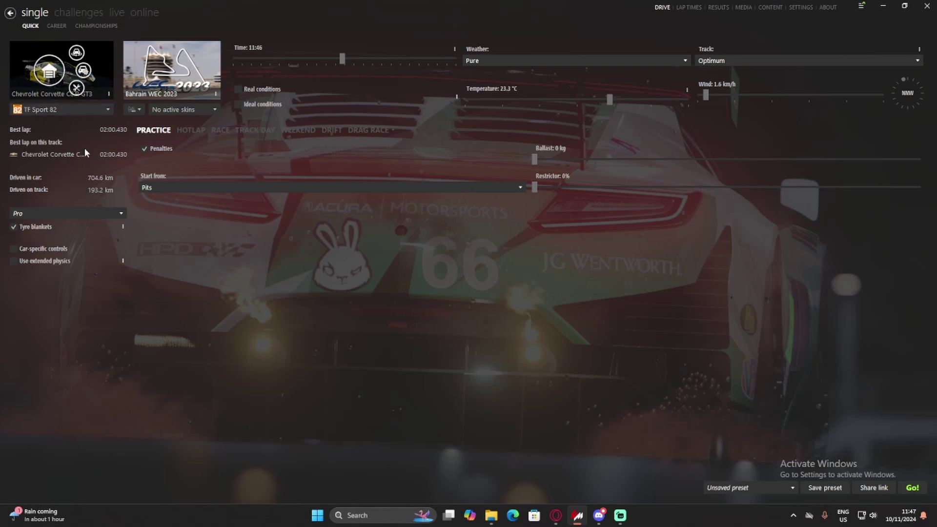
- Switch the car from the Corvette C8.R GT3 to the BMW M4 GT4 G82 via the BMW brand list
left_click(46, 73)
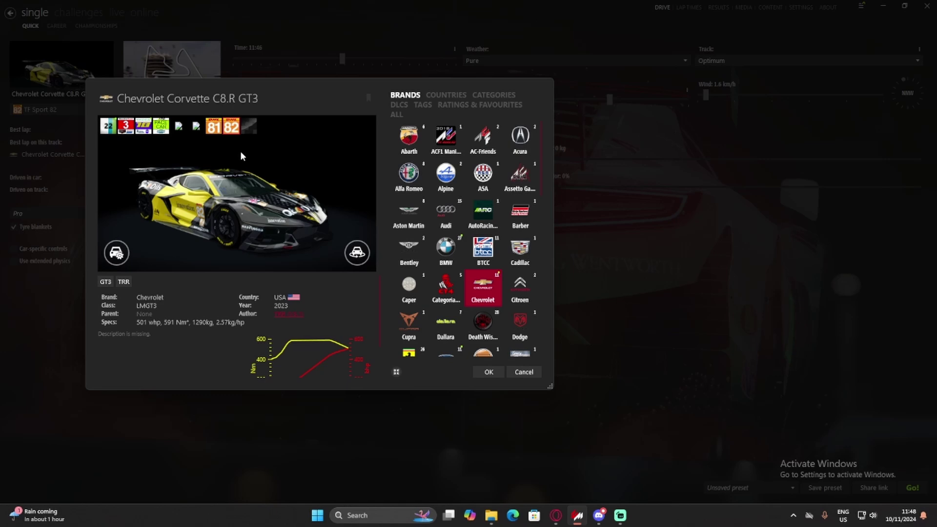
left_click(440, 270)
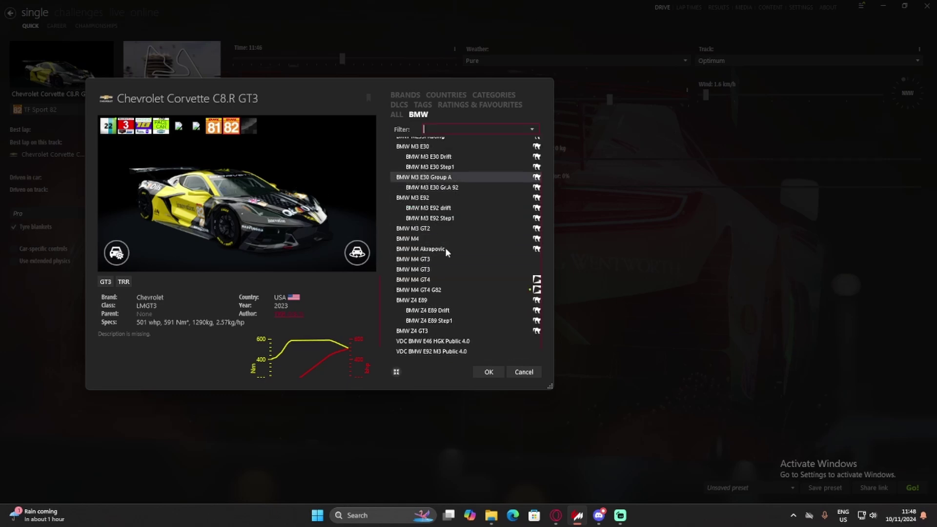
left_click(420, 177)
left_click(434, 228)
left_click(476, 290)
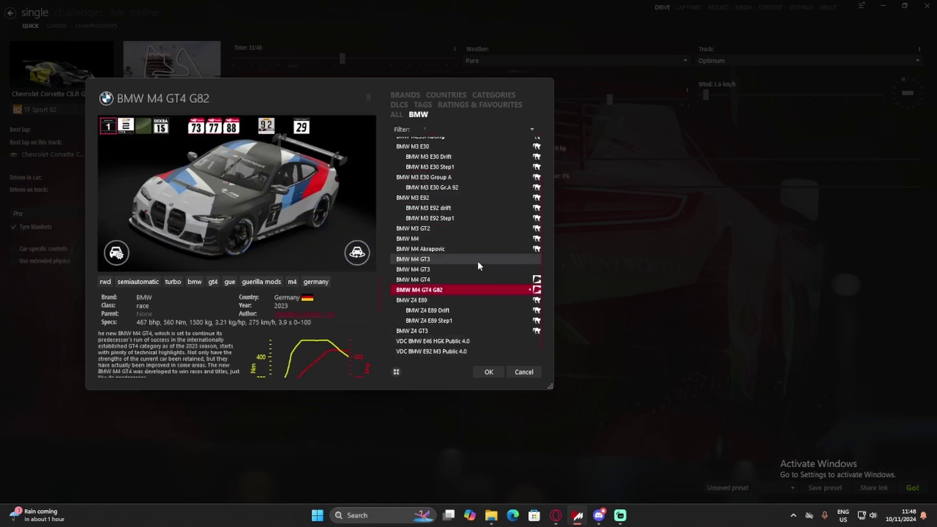
left_click(454, 282)
left_click(456, 290)
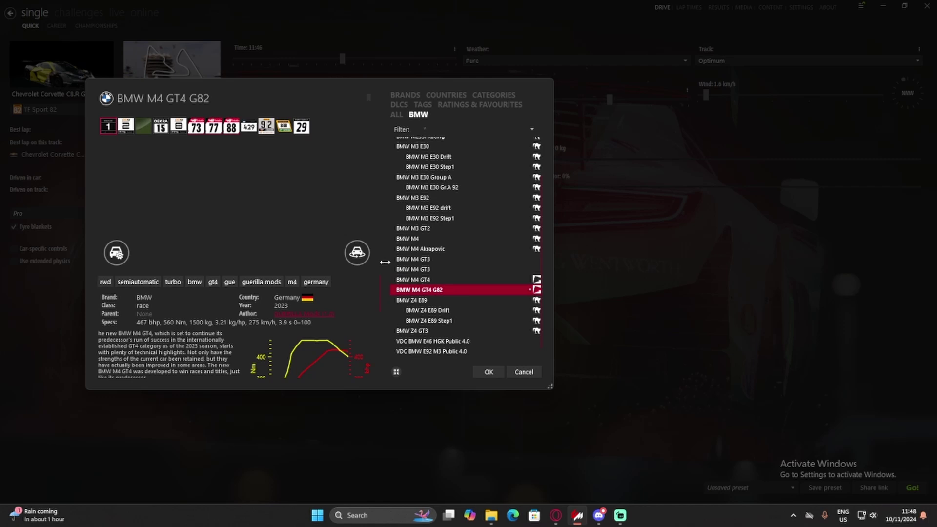
- Preview the car's skins, ending on the #2 H&R skin
left_click(133, 129)
left_click(143, 128)
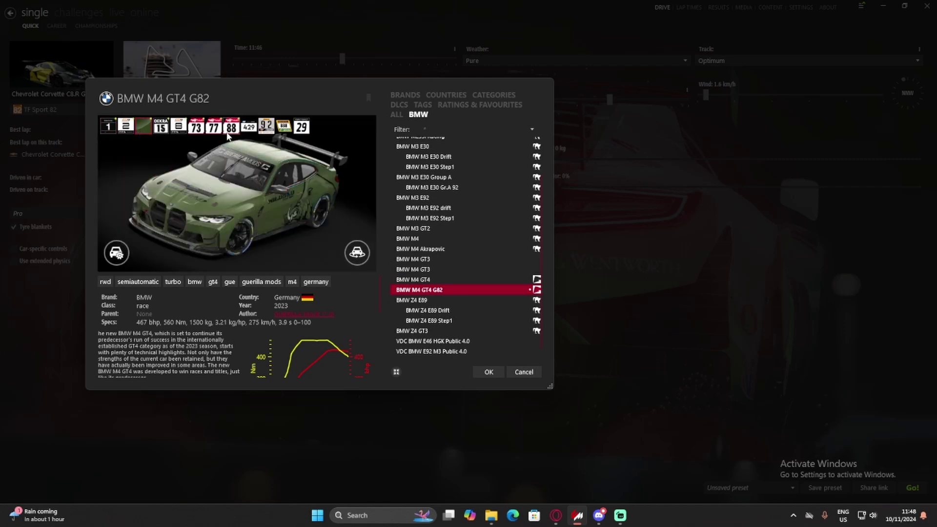
left_click(161, 129)
left_click(127, 127)
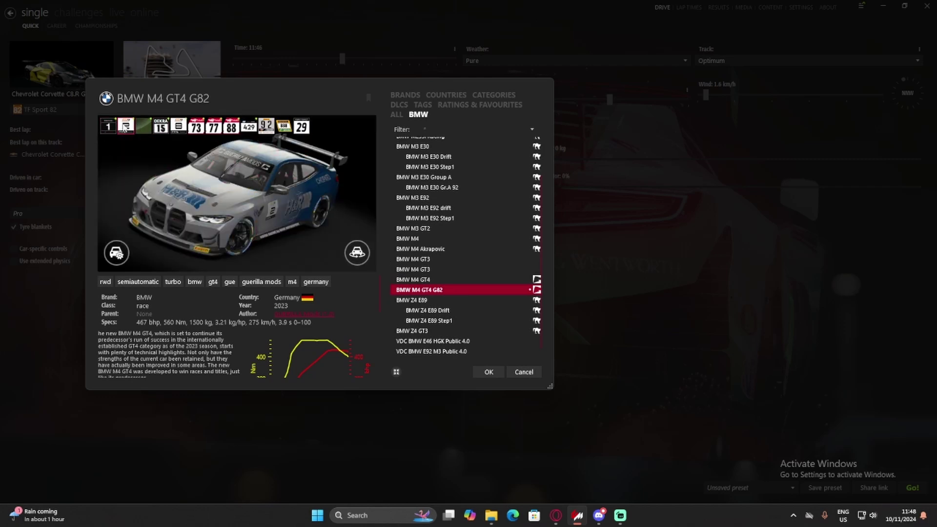
- Open the BMW M4 GT4 G82 in Custom Showroom, maximize it and orbit to a front view
right_click(472, 290)
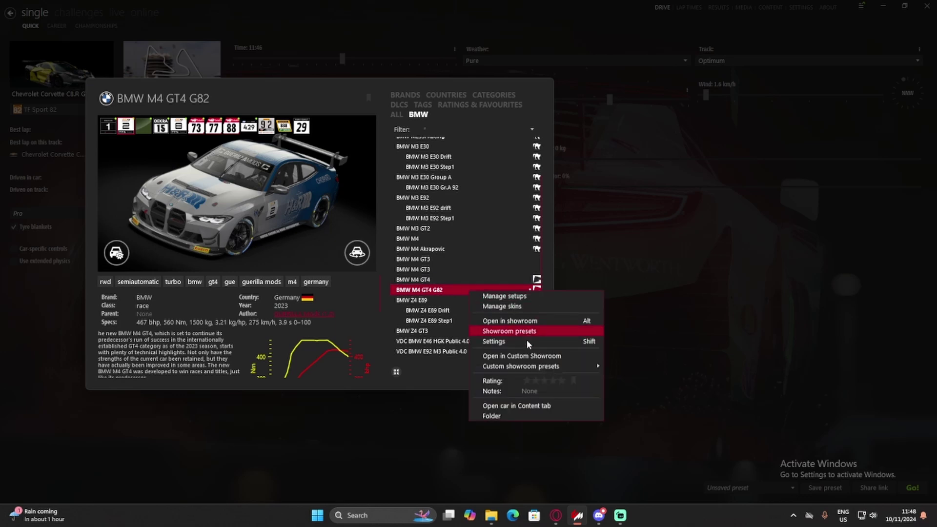
left_click(529, 357)
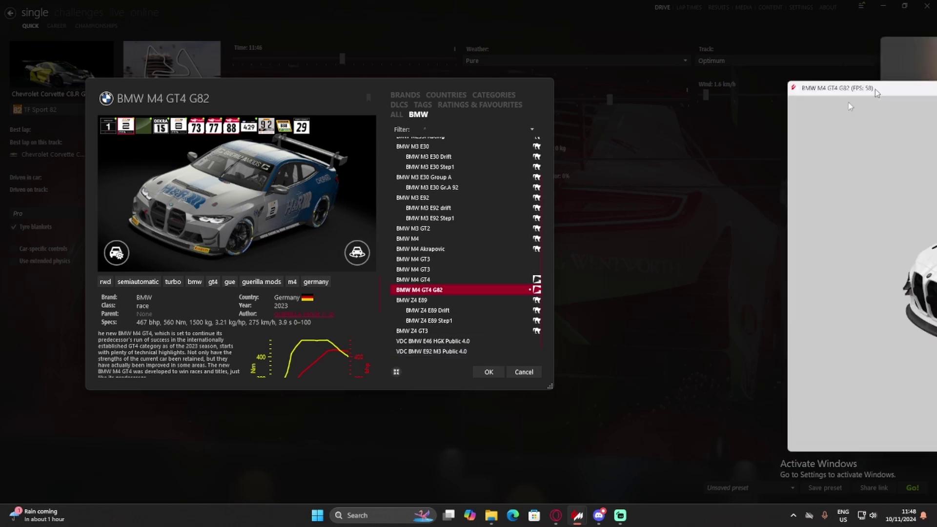
left_click_drag(876, 92, 347, 2)
left_click_drag(445, 169, 517, 156)
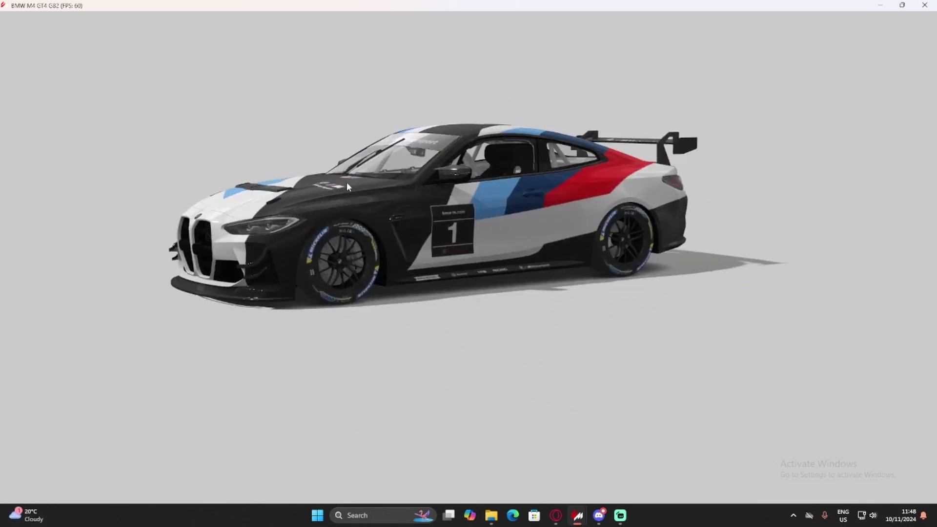
left_click_drag(347, 183, 737, 309)
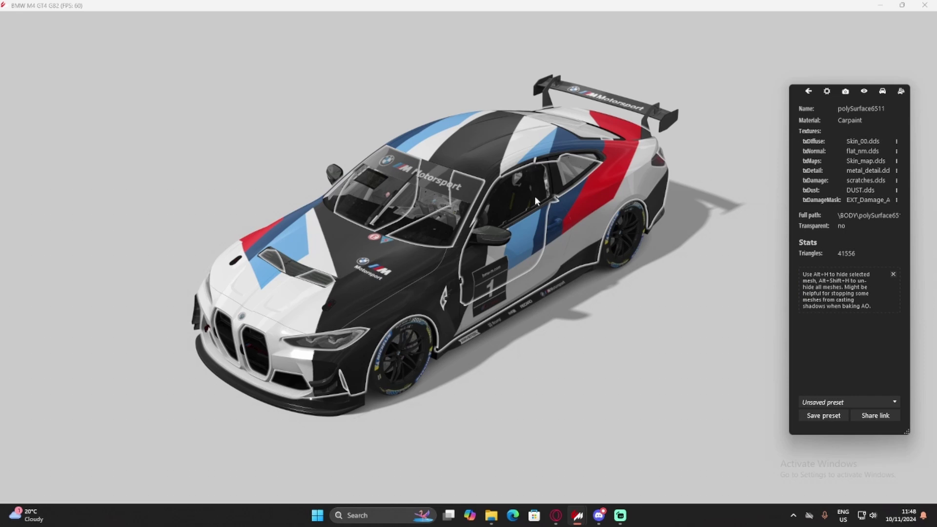
- Orbit the car to a lower side-on view
left_click_drag(661, 319, 610, 305)
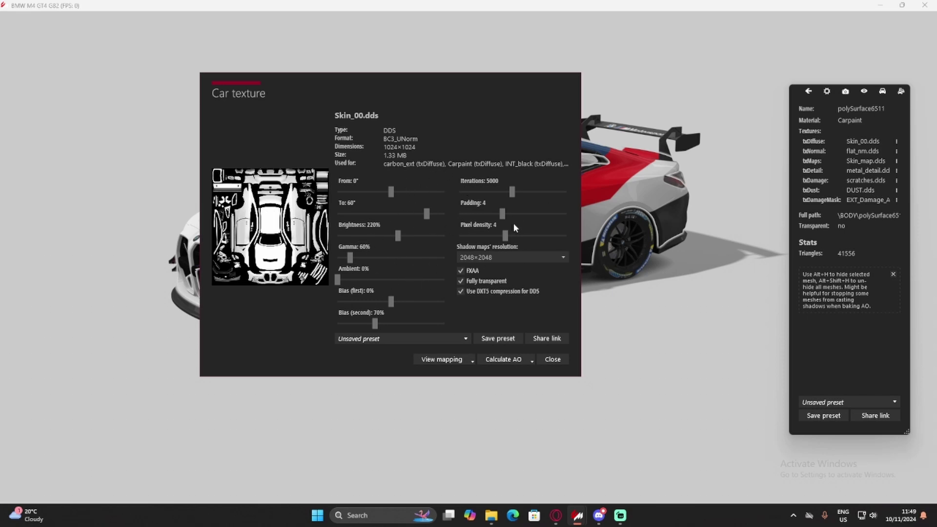
- Bake a custom-size 4096x4096 ambient occlusion map for Skin_00
left_click(533, 361)
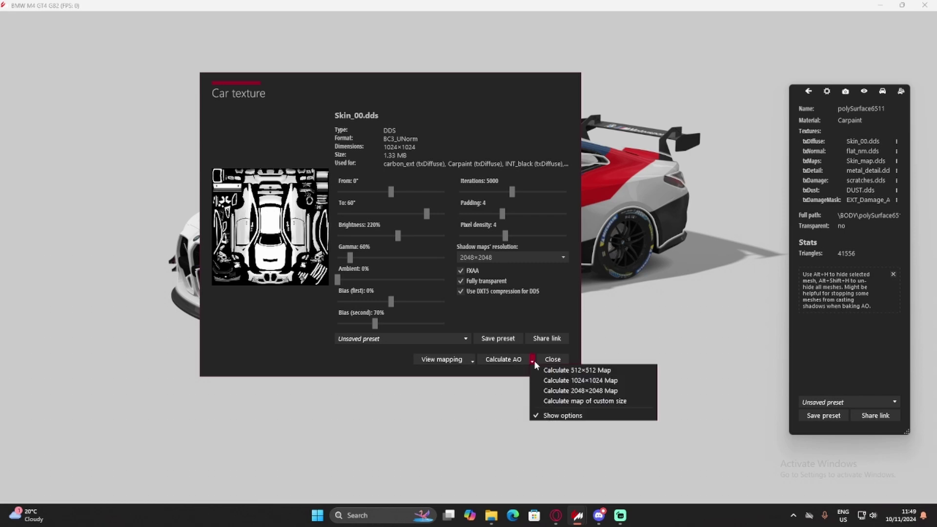
left_click(575, 401)
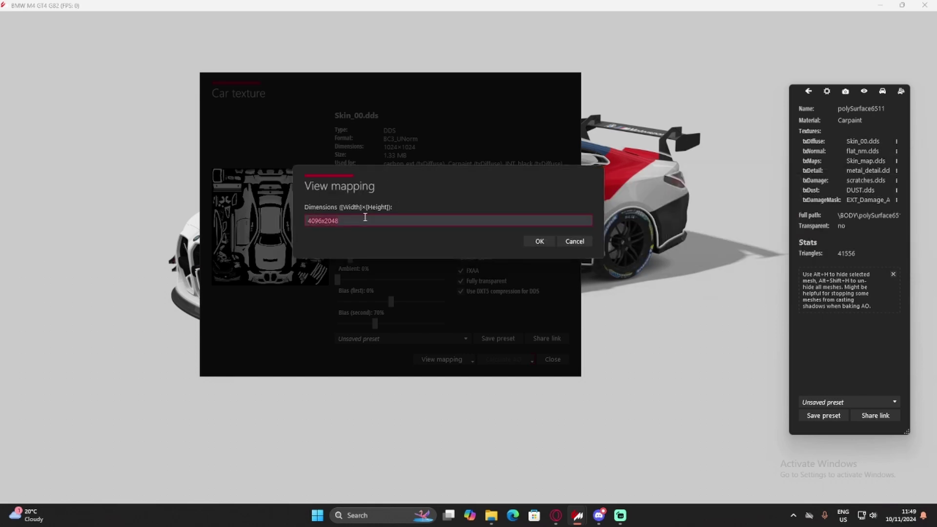
type("4096x4096")
left_click(540, 241)
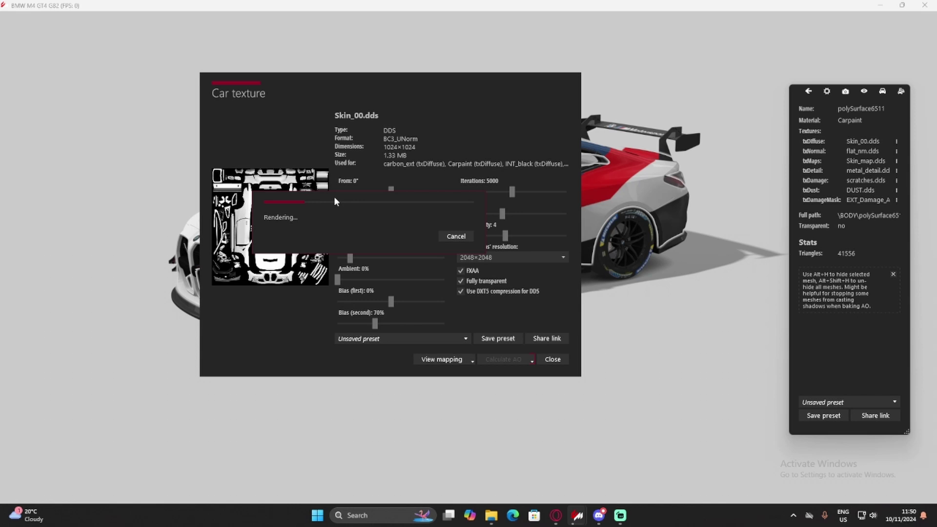
- Move the rendering progress box lower while the AO map bakes
left_click_drag(334, 196, 338, 238)
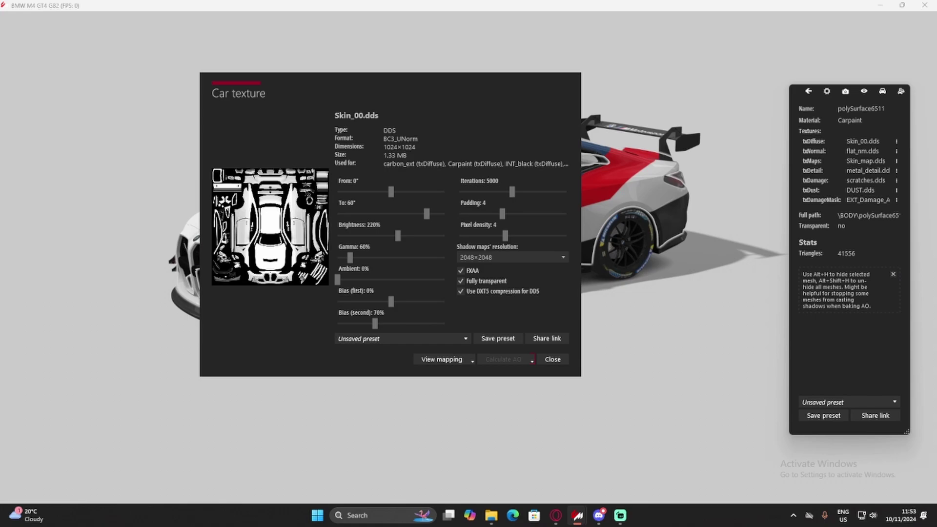
- View the generated AO map full-size and compare it against the original texture
left_click(234, 255)
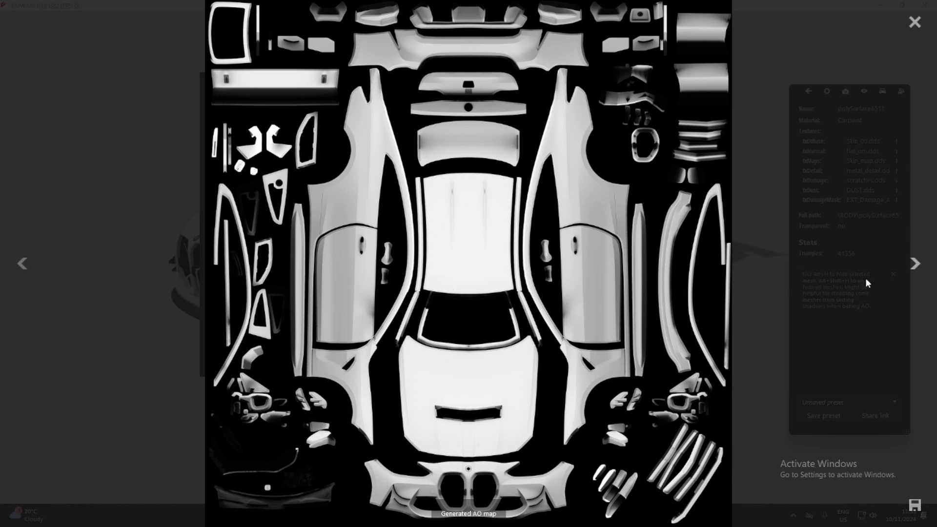
left_click(896, 266)
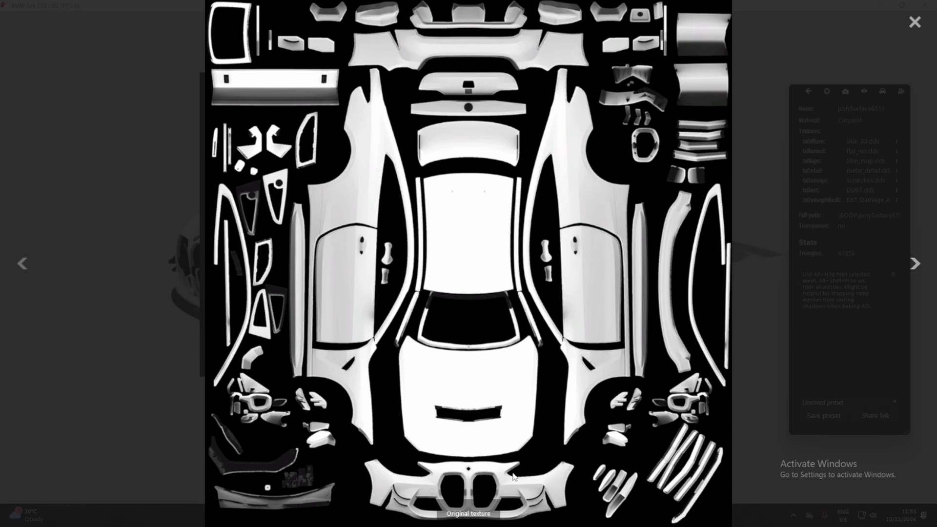
left_click(904, 247)
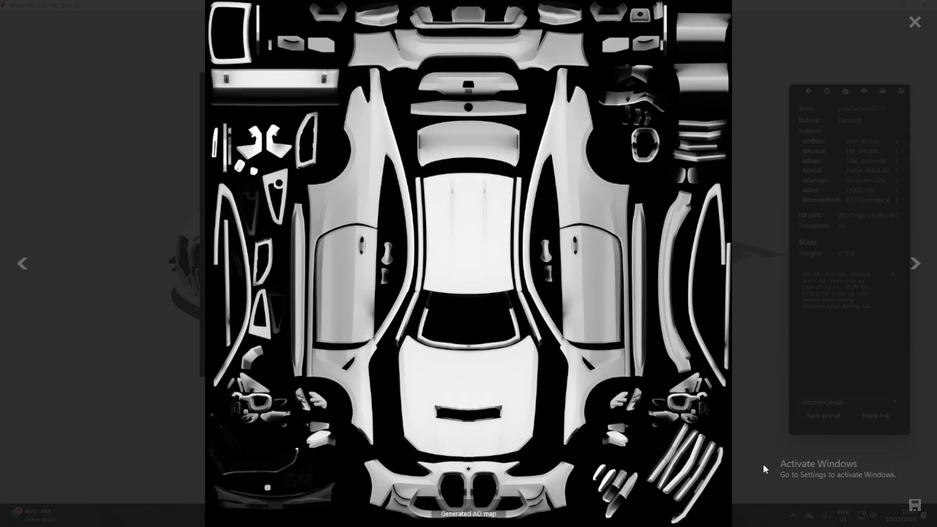
- Start exporting the AO map and set the file type to PNG
left_click(915, 506)
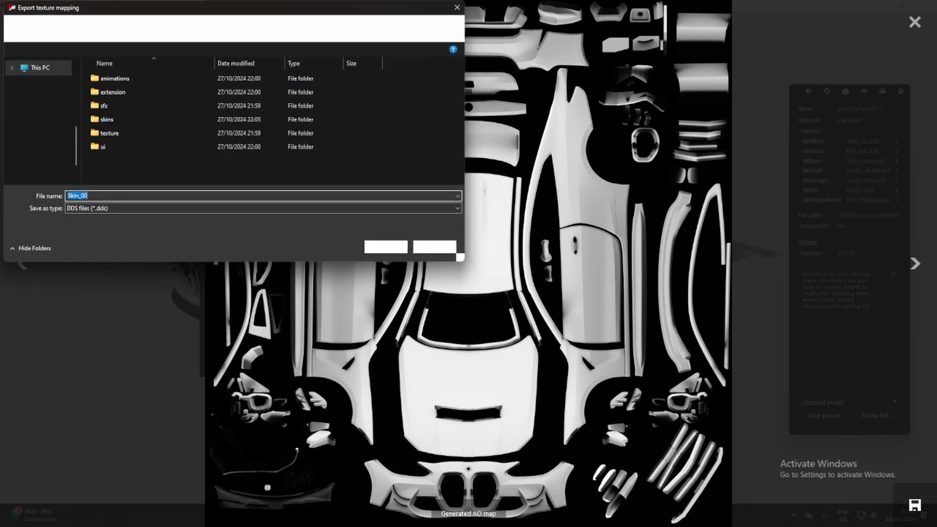
left_click_drag(174, 11, 428, 81)
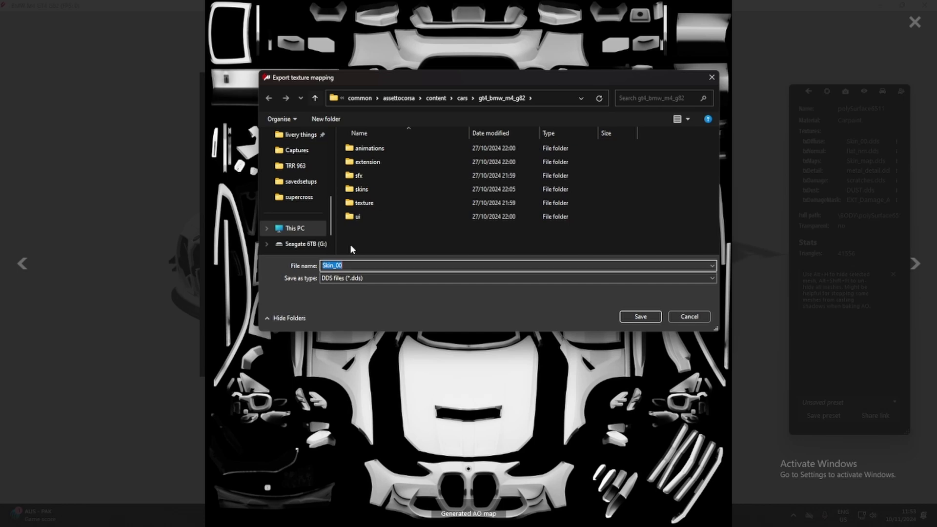
left_click(387, 279)
left_click(345, 310)
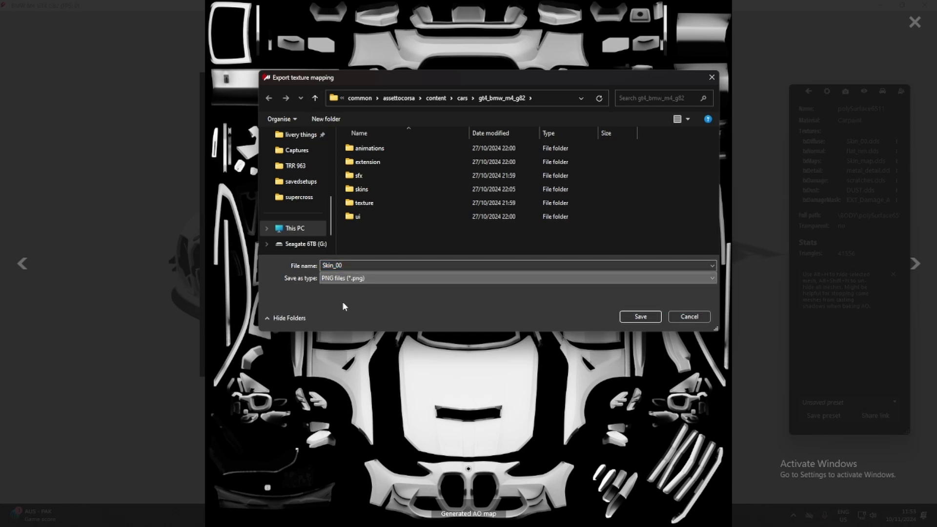
- Keep the file name Skin_00 and locate the skin maps folder
scroll(385, 230, "down", 2)
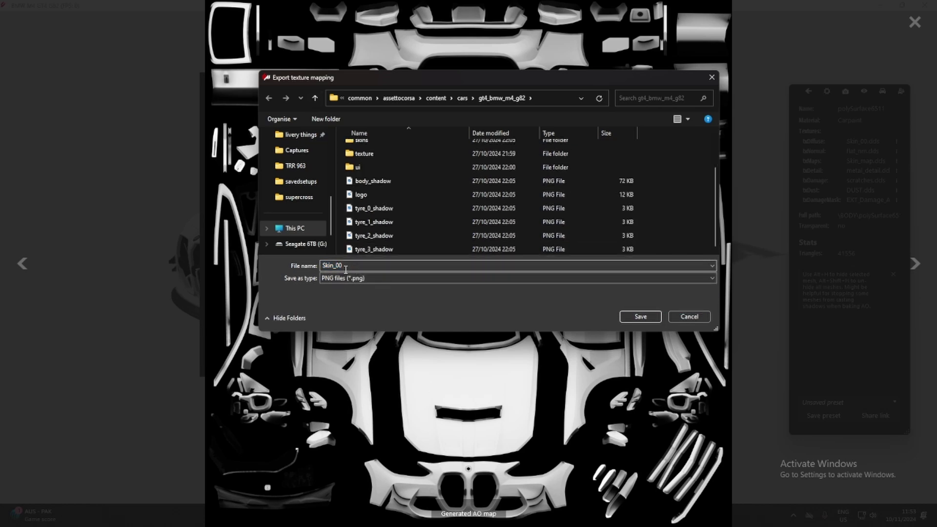
double_click(326, 266)
left_click(327, 266)
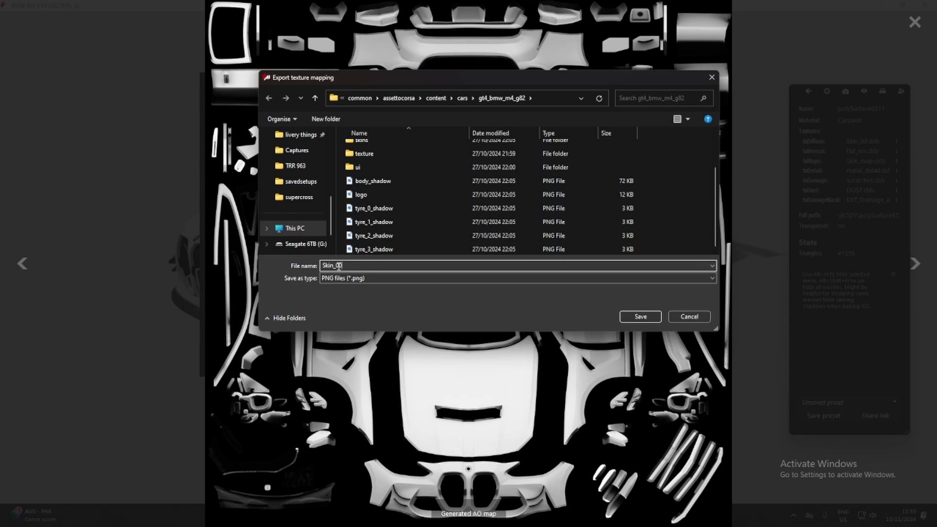
mouse_move(343, 265)
left_mouse_down()
mouse_move(321, 265)
mouse_move(334, 266)
left_mouse_up()
left_click(342, 265)
left_click(322, 265)
double_click(323, 265)
double_click(335, 267)
scroll(380, 215, "up", 2)
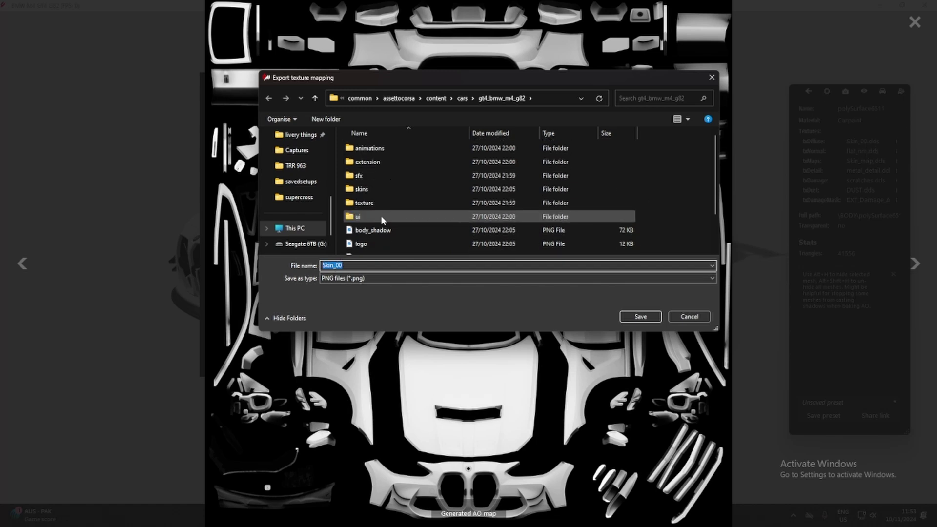
scroll(381, 215, "down", 2)
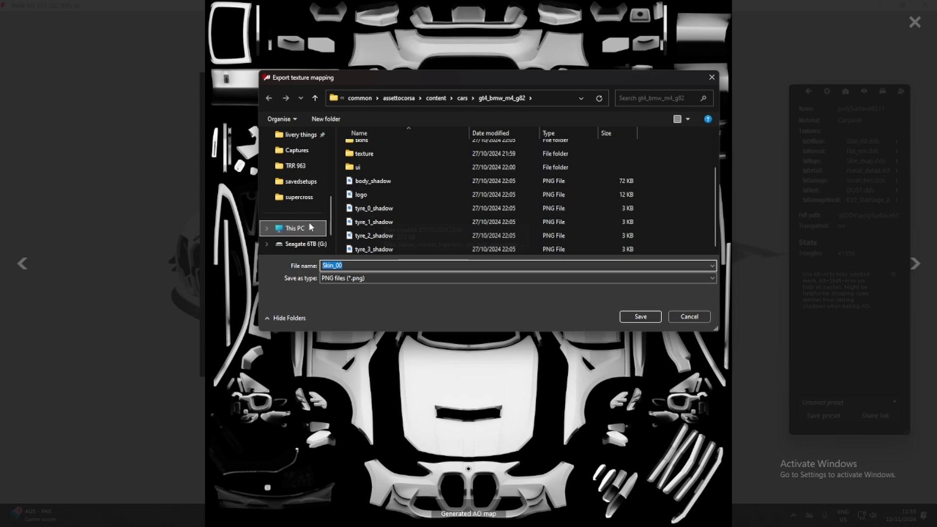
scroll(302, 210, "up", 3)
scroll(308, 195, "down", 2)
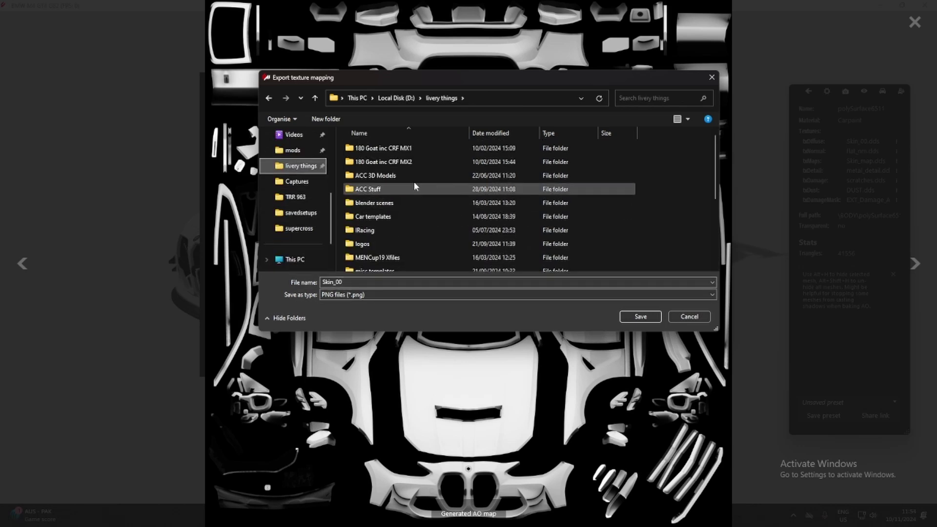
scroll(414, 187, "down", 2)
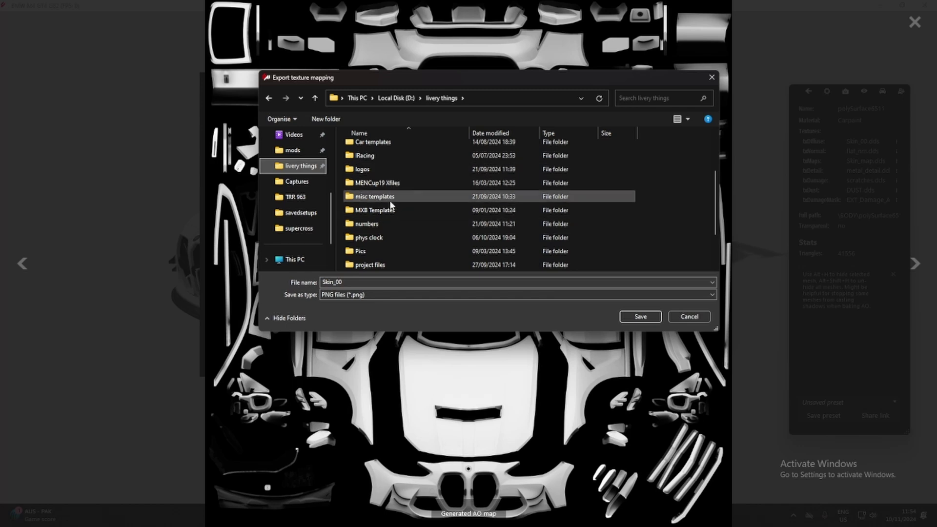
scroll(386, 254, "down", 1)
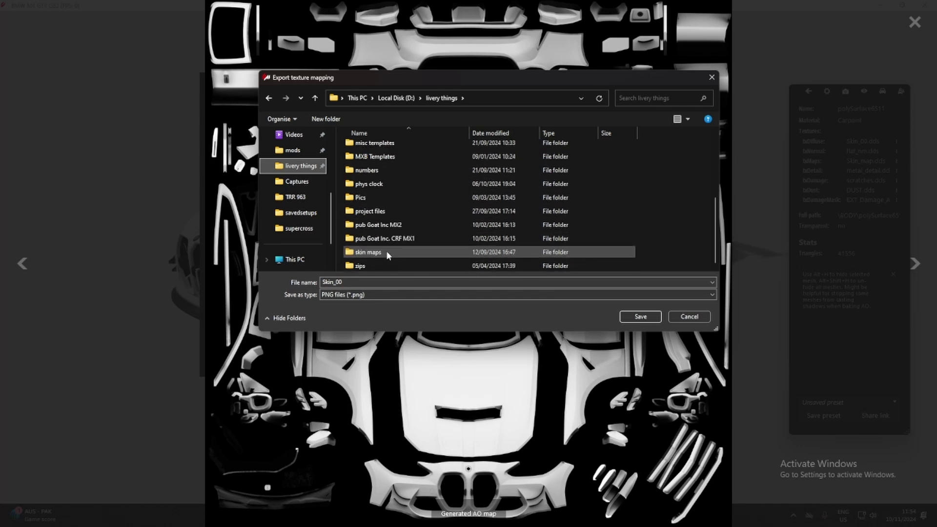
- Create an 'M4 G82 GT4' folder in skin maps and save Skin_00.png inside it
double_click(385, 264)
right_click(402, 239)
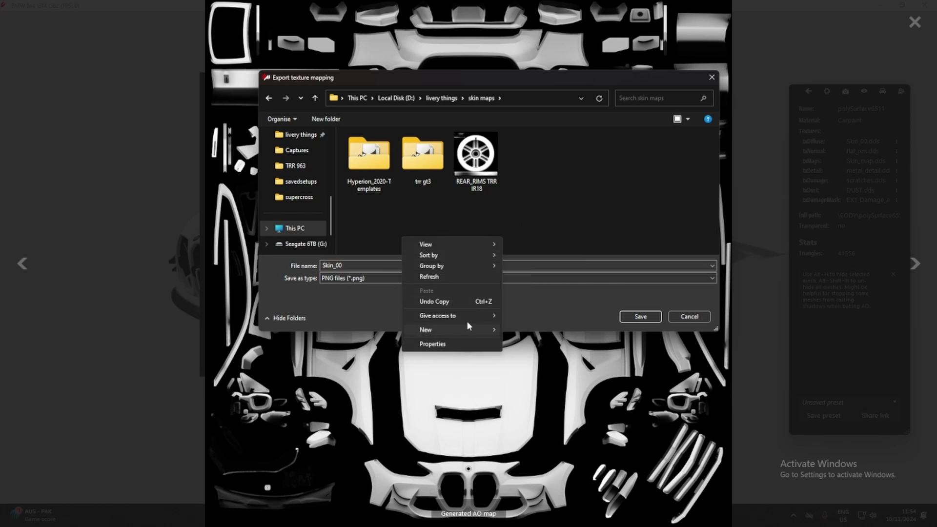
mouse_move(467, 328)
left_click(523, 328)
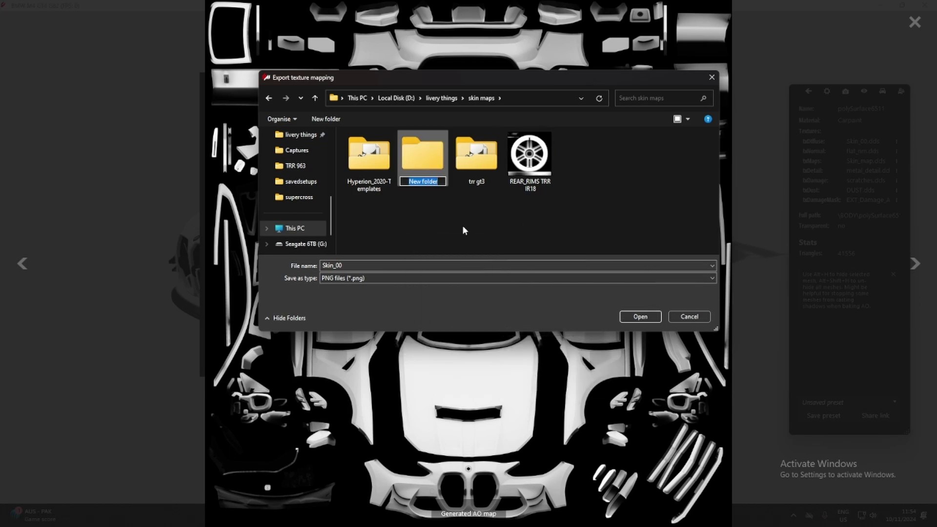
type("M4 G83")
key("BackSpace")
type("2 GT4")
key("Return")
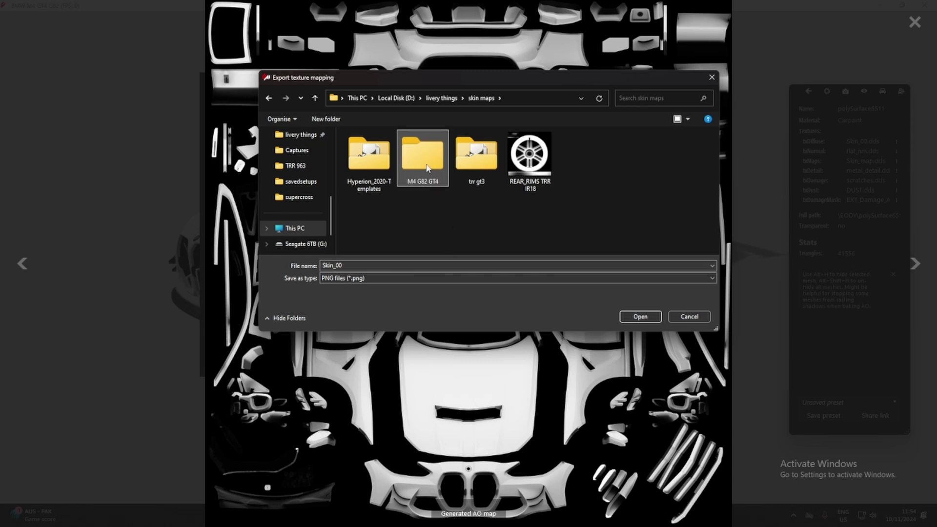
key("Return")
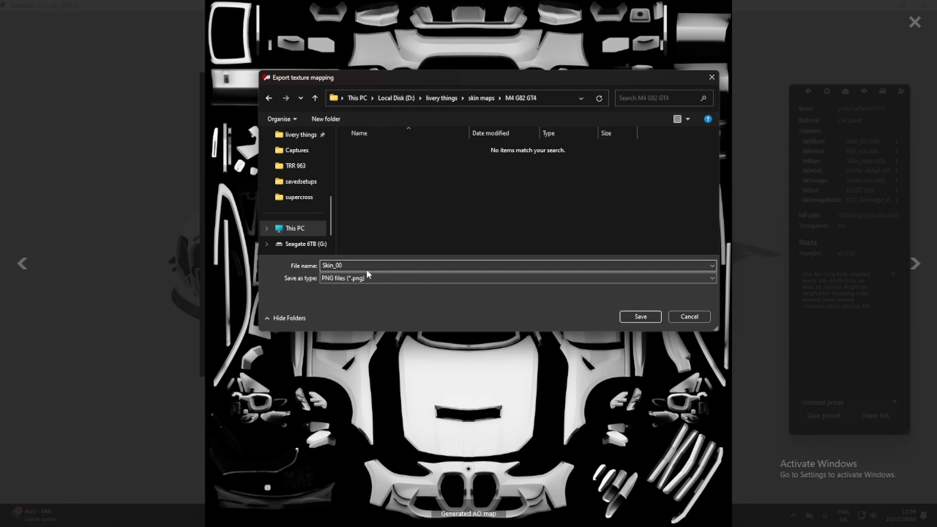
left_click(640, 317)
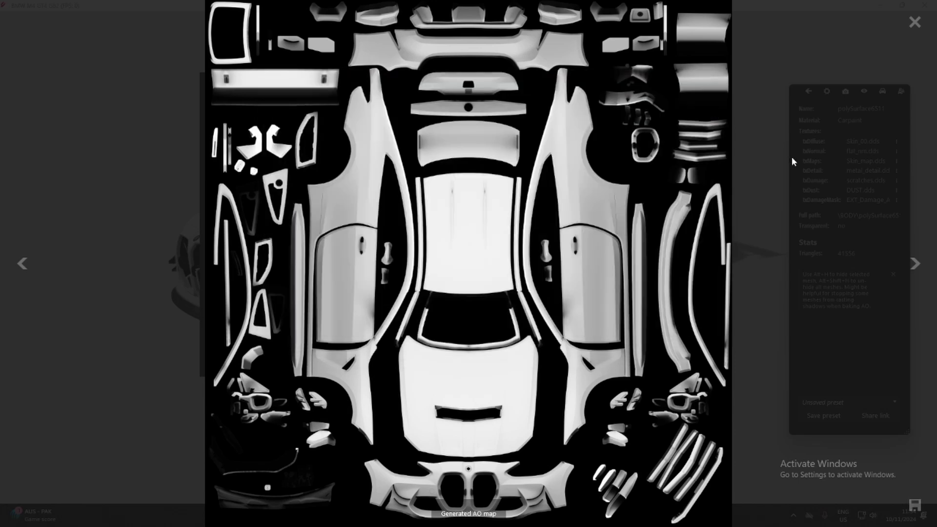
- Close the AO map viewer and car texture dialog, and clear the mesh selection
left_click(915, 22)
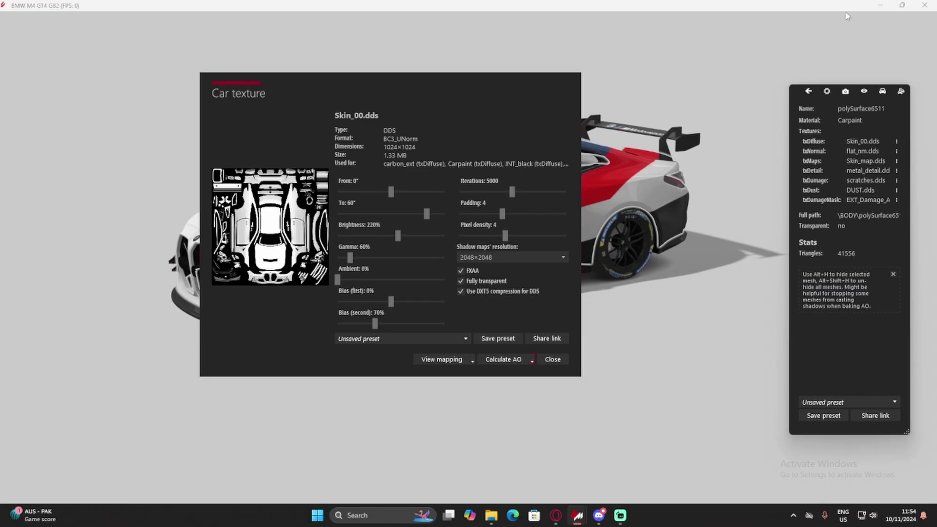
left_click(554, 359)
left_click(445, 435)
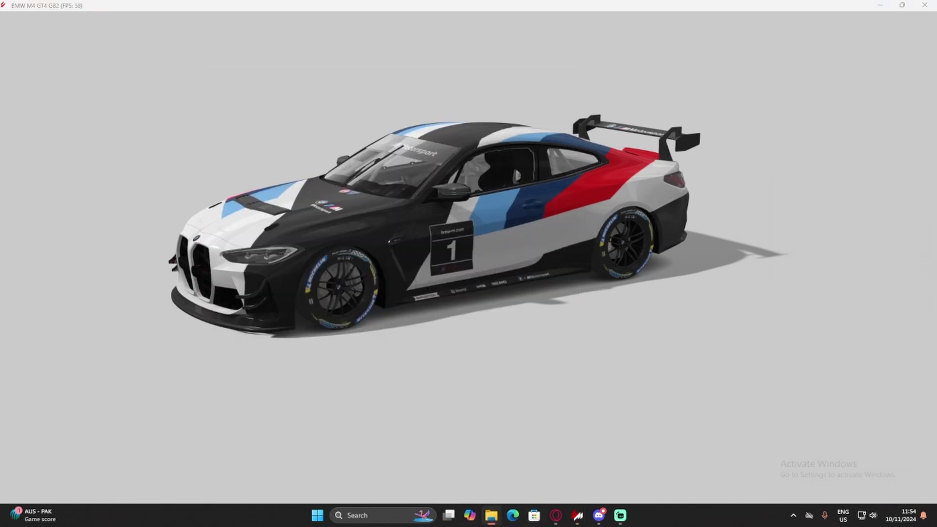
- Bring the Pictures folder Explorer window forward and move it to the lower left
key("alt+Tab")
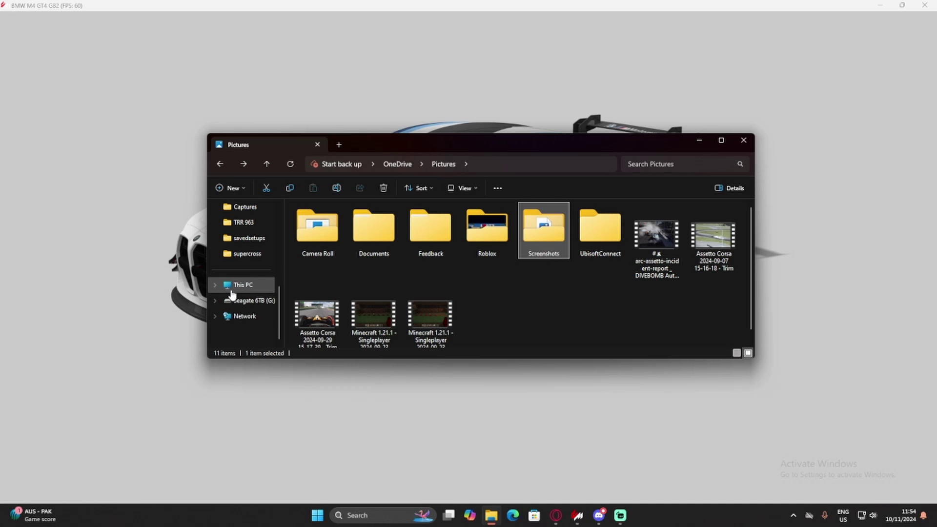
scroll(246, 288, "up", 3)
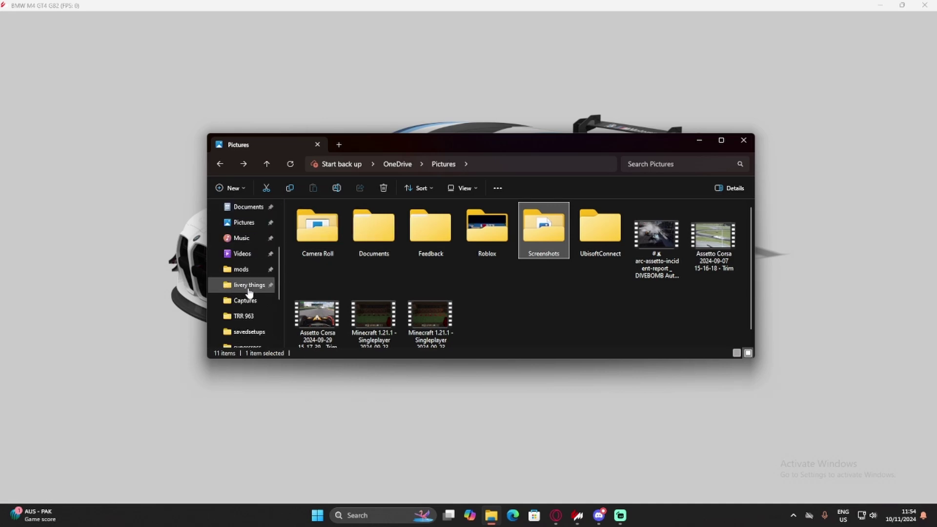
scroll(250, 292, "down", 3)
scroll(250, 292, "up", 2)
left_click_drag(471, 141, 295, 333)
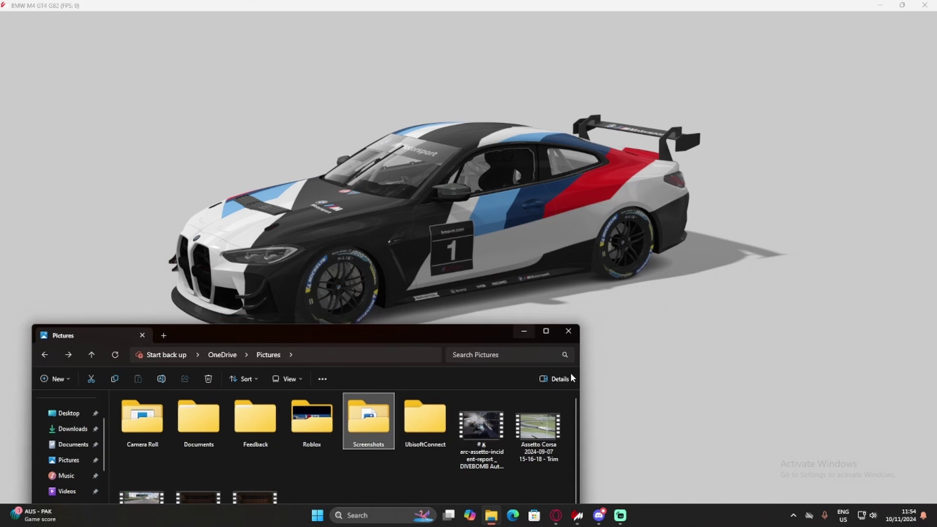
- Open the BMW M4 GT4 G82's Content tab page from the car picker in Content Manager
mouse_move(574, 520)
left_click(529, 478)
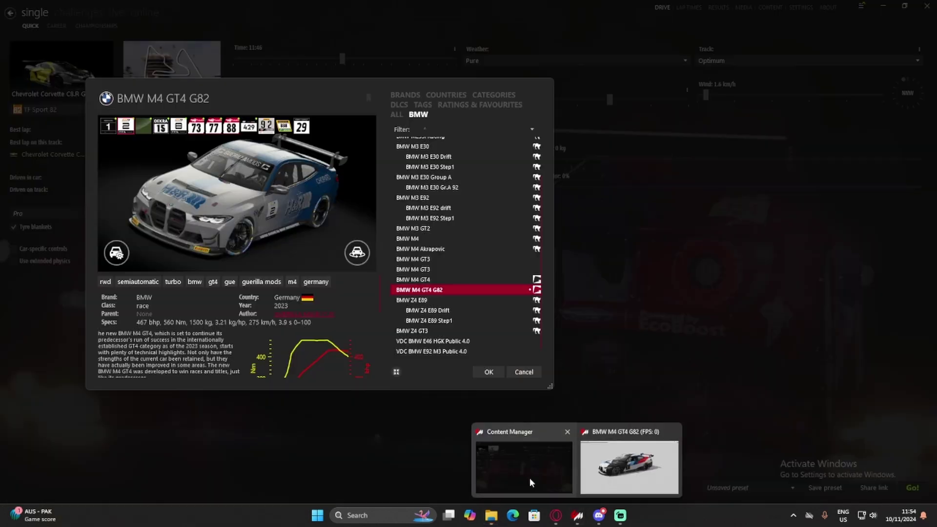
left_click(516, 374)
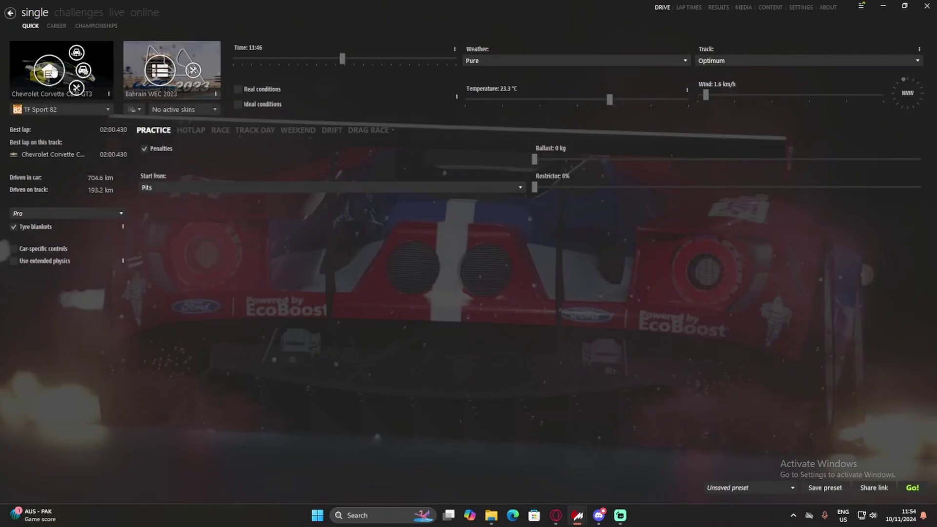
left_click(73, 78)
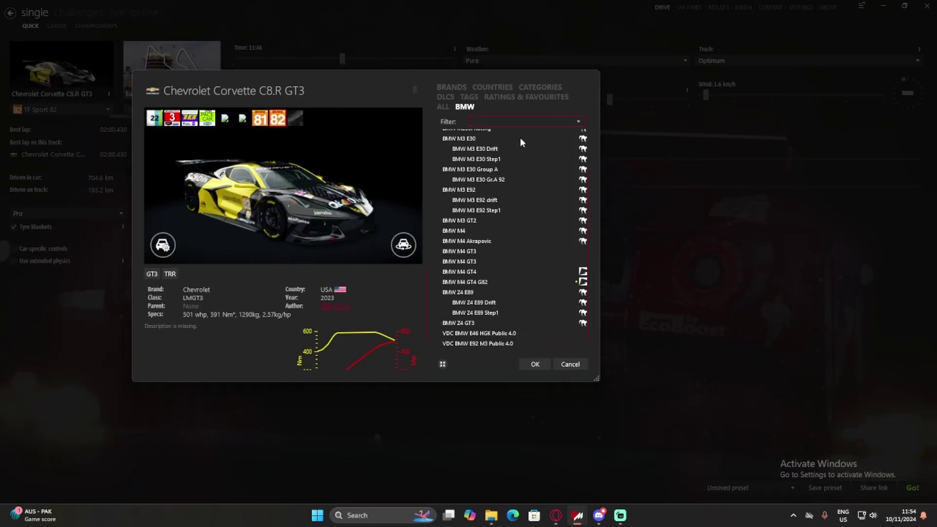
left_click(501, 285)
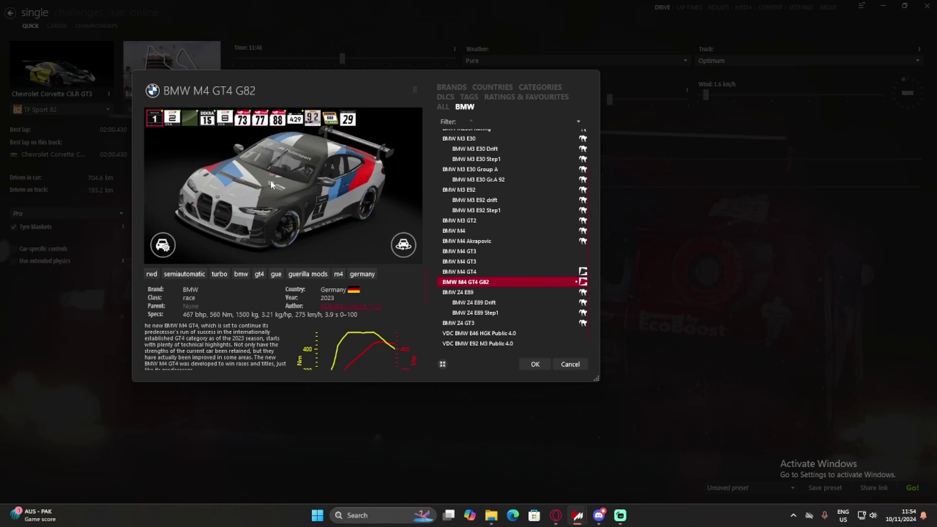
right_click(508, 282)
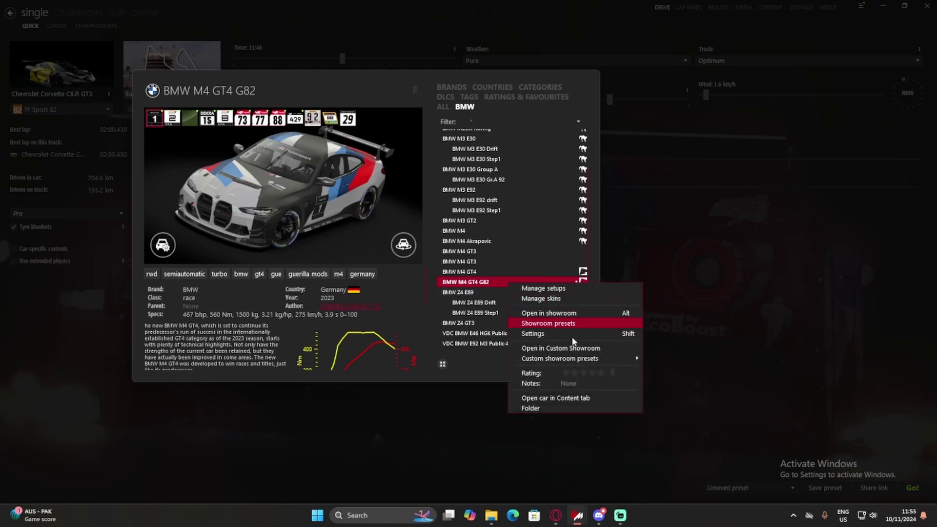
left_click(563, 398)
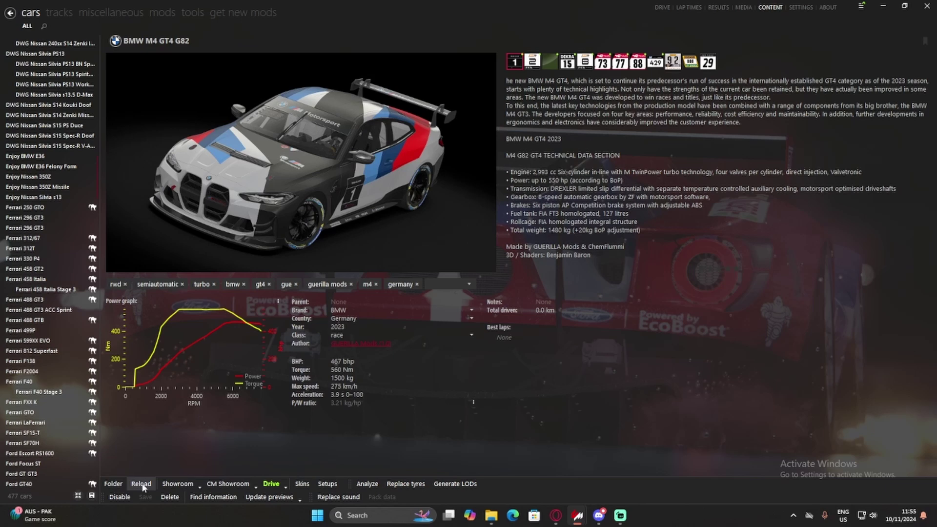
- Open the gt4_bmw_m4_g82 skins folder on disk and add a new folder
left_click(114, 484)
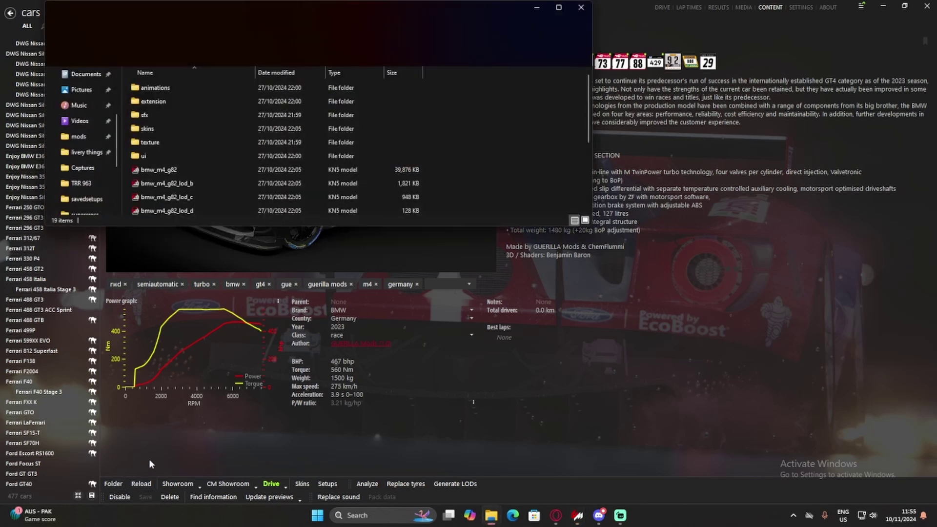
left_click_drag(236, 13, 316, 67)
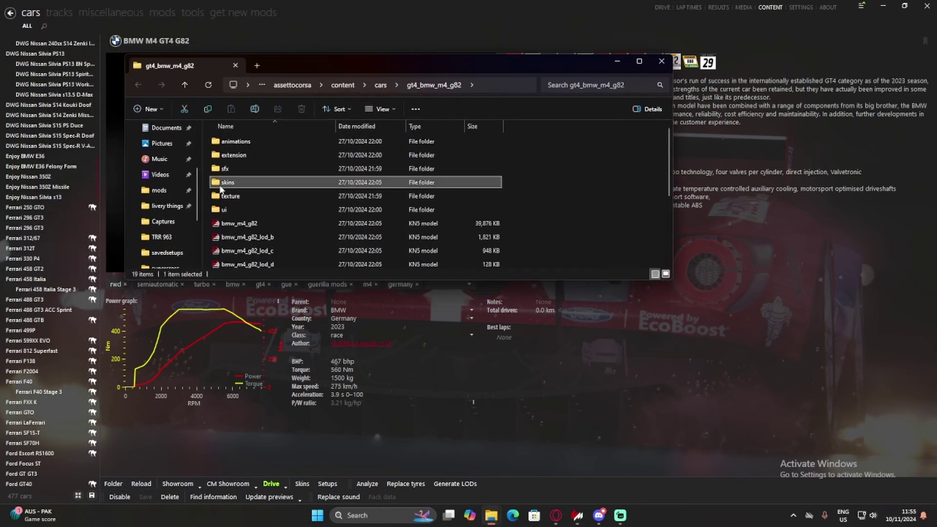
double_click(227, 182)
right_click(653, 240)
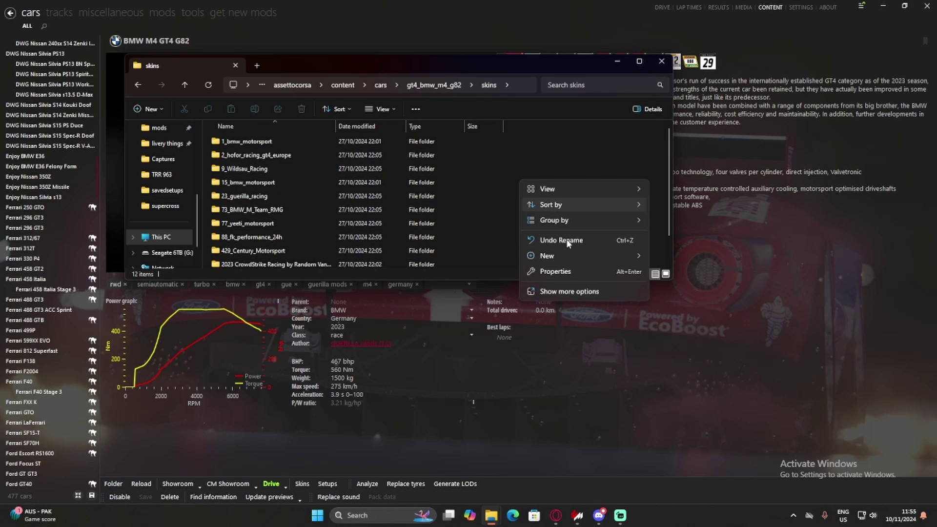
mouse_move(566, 255)
left_click(723, 260)
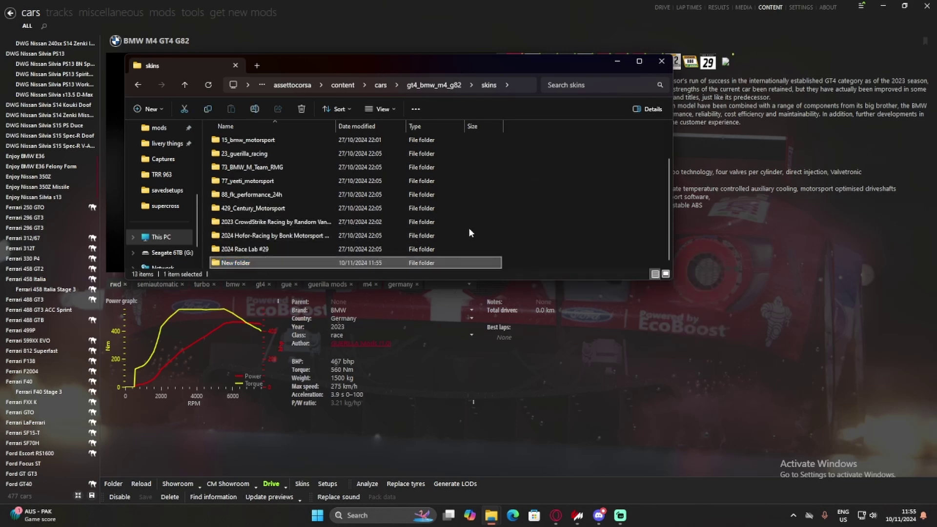
key("Return")
- Rename the new folder to Test, open it, then return to skins
right_click(294, 263)
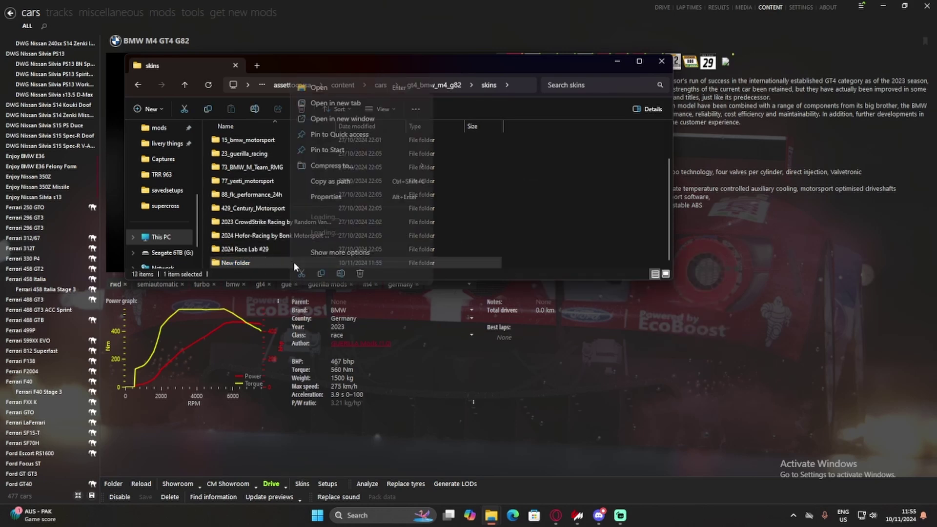
left_click(335, 274)
type("Test")
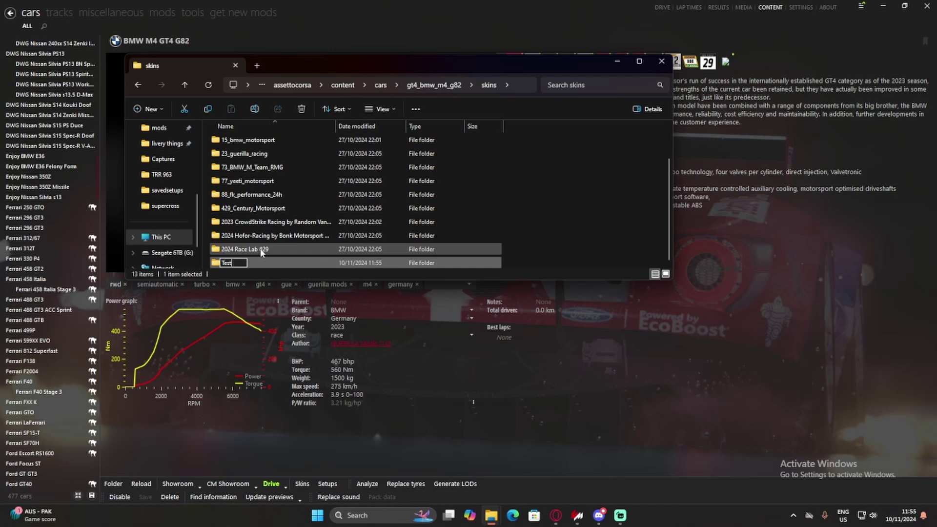
key("Return")
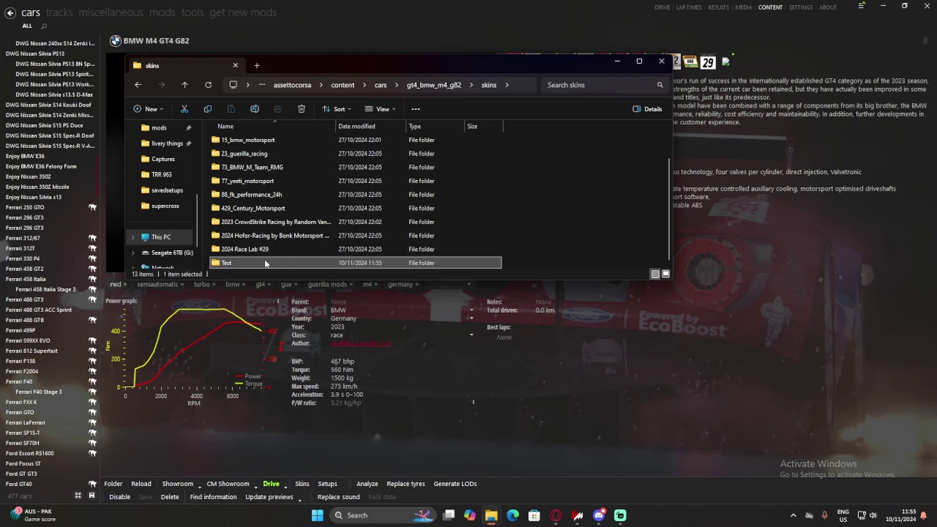
double_click(273, 263)
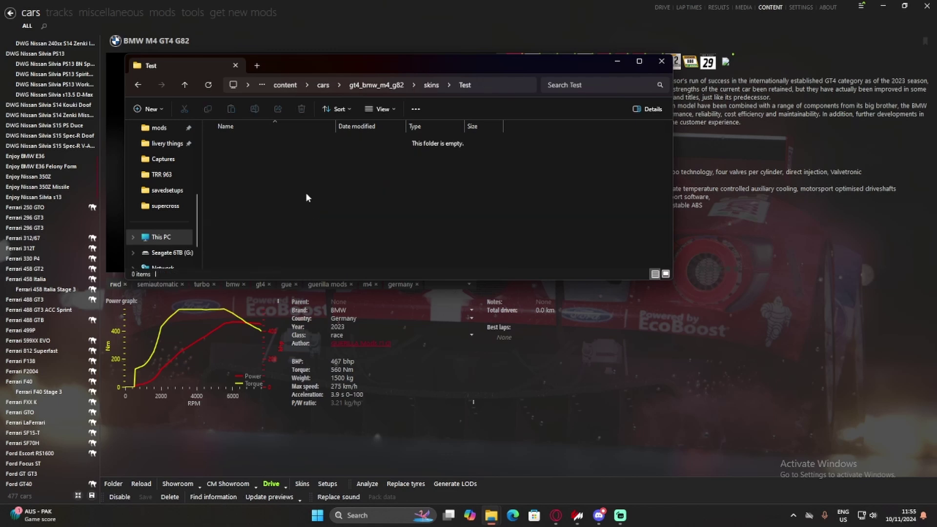
left_click(138, 85)
left_click_drag(385, 57, 239, 80)
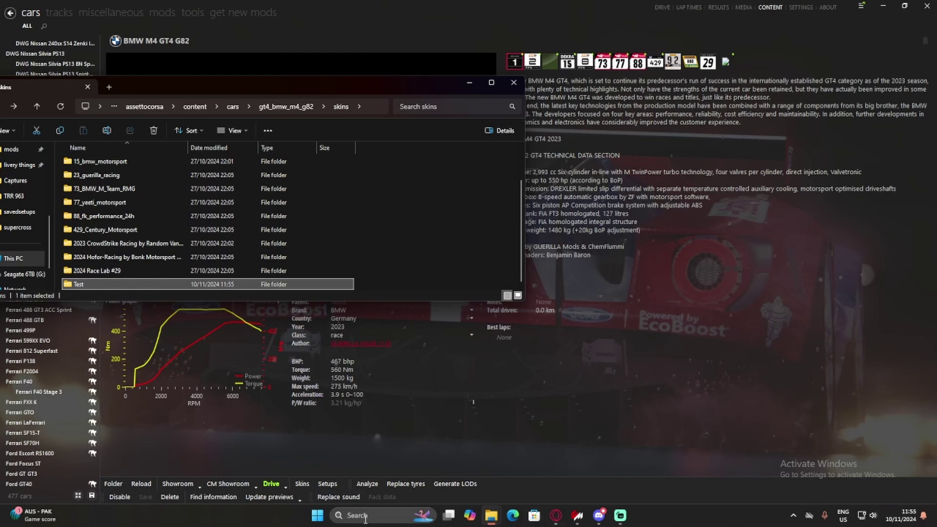
- Browse to livery things > skin maps > M4 G82 GT4 and open the exported Skin_00.png map with GIMP
left_click(362, 514)
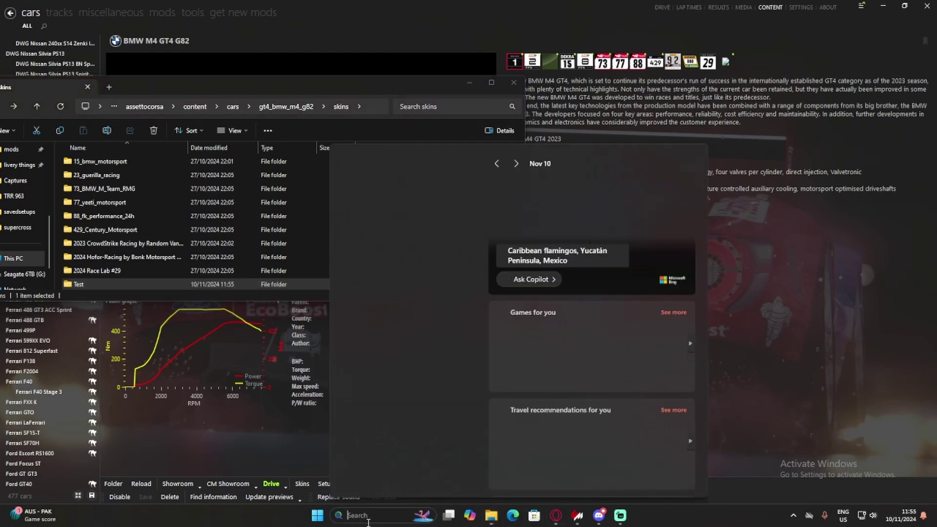
left_click(219, 87)
left_click_drag(232, 83, 386, 91)
scroll(169, 273, "up", 5)
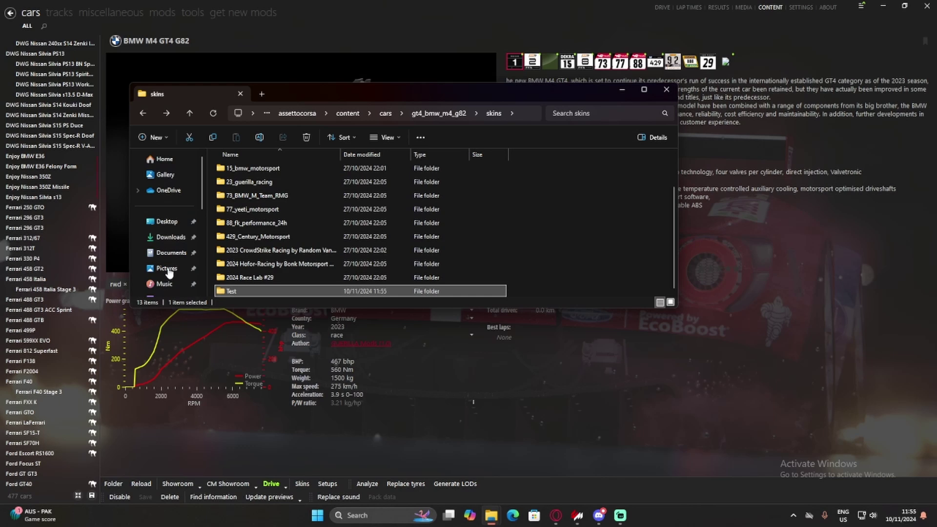
scroll(169, 272, "down", 4)
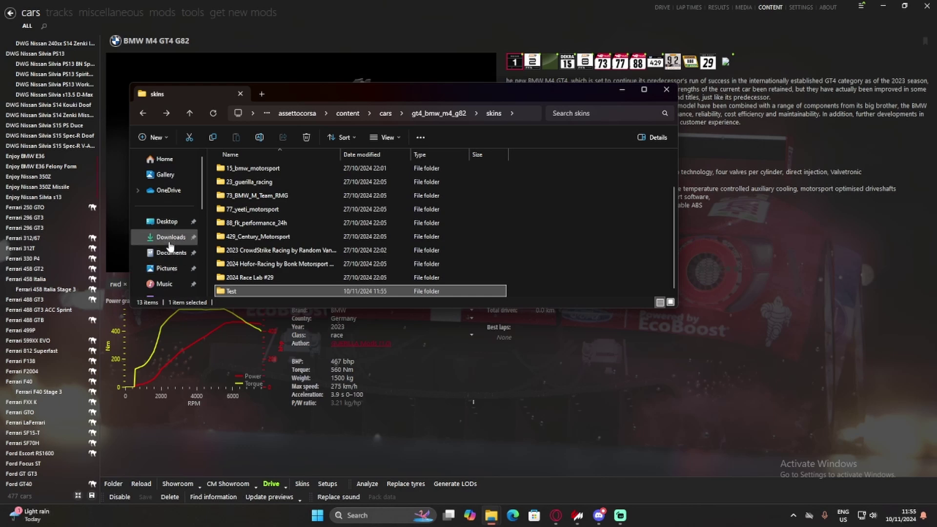
left_click(171, 234)
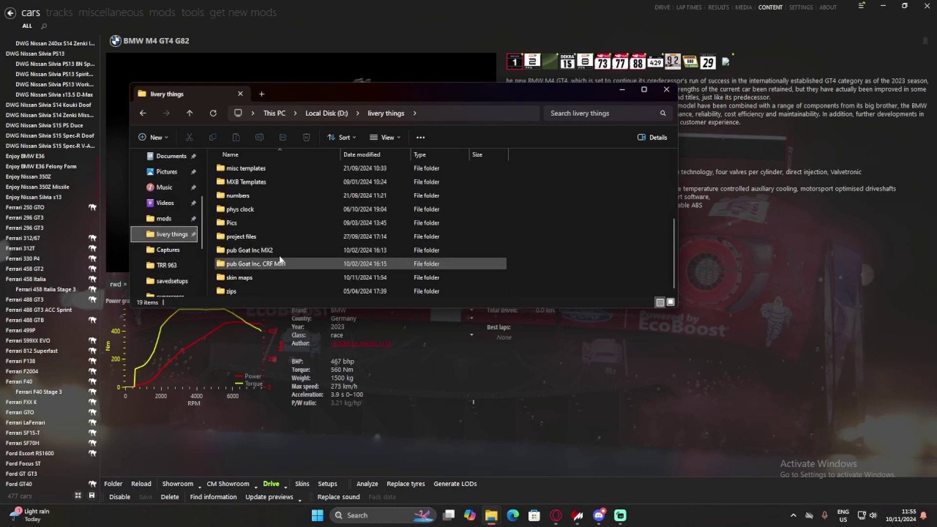
double_click(276, 277)
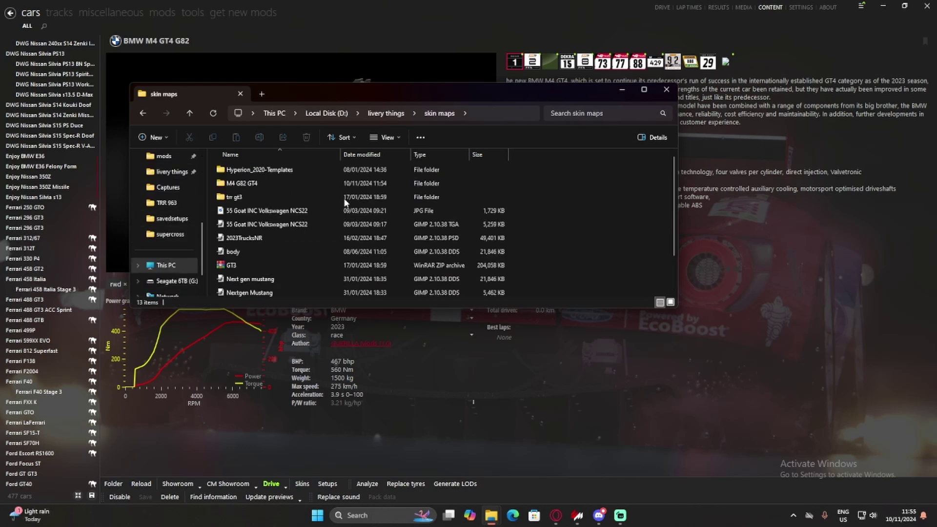
left_click(278, 184)
double_click(278, 184)
right_click(229, 175)
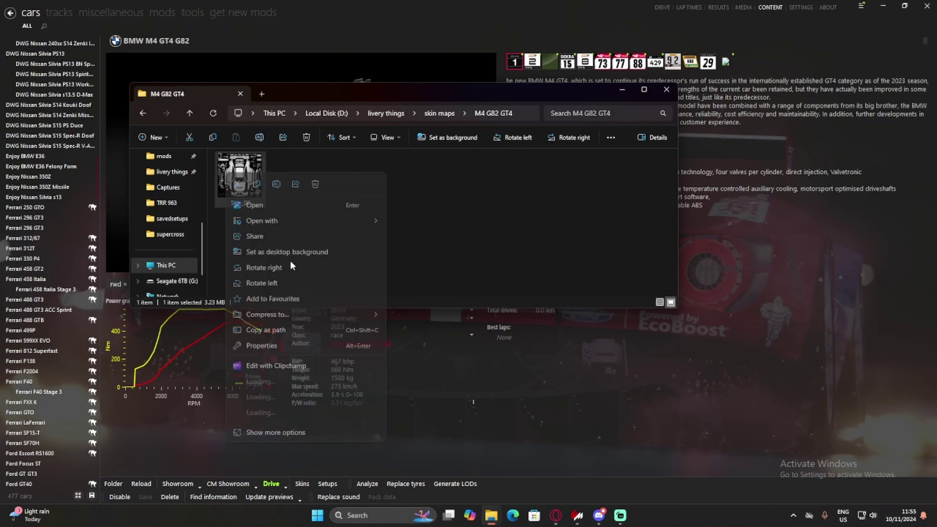
mouse_move(256, 223)
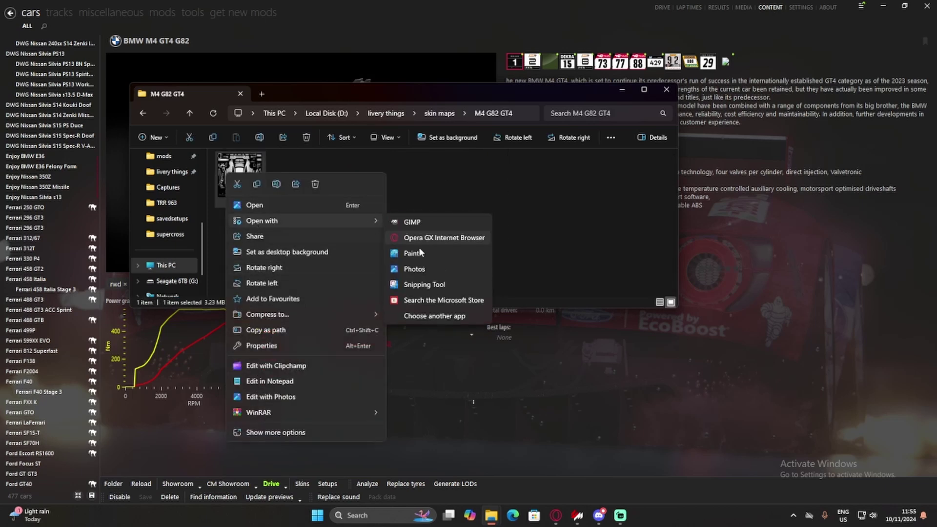
left_click(414, 221)
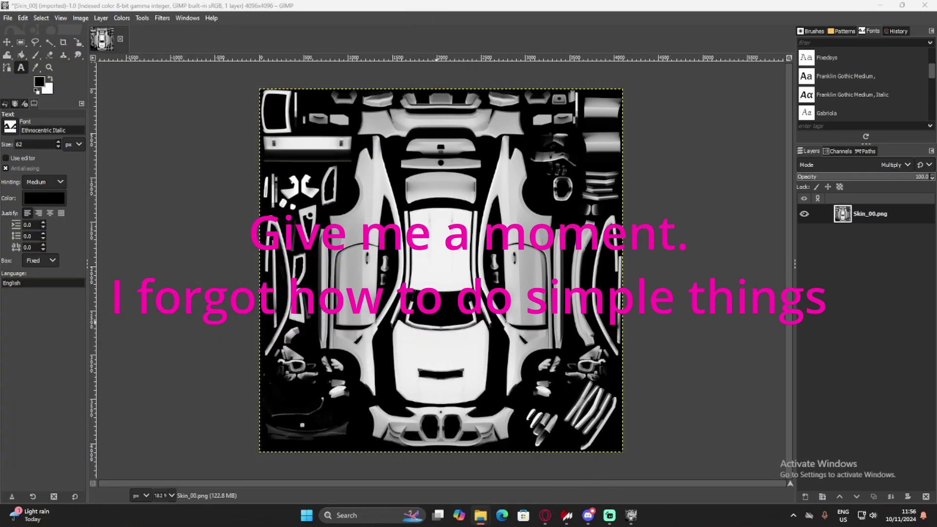
- Drop 3M.png into the image, then undo it so only the Skin_00.png layer remains
left_click_drag(146, 122, 836, 244)
key("shift+s")
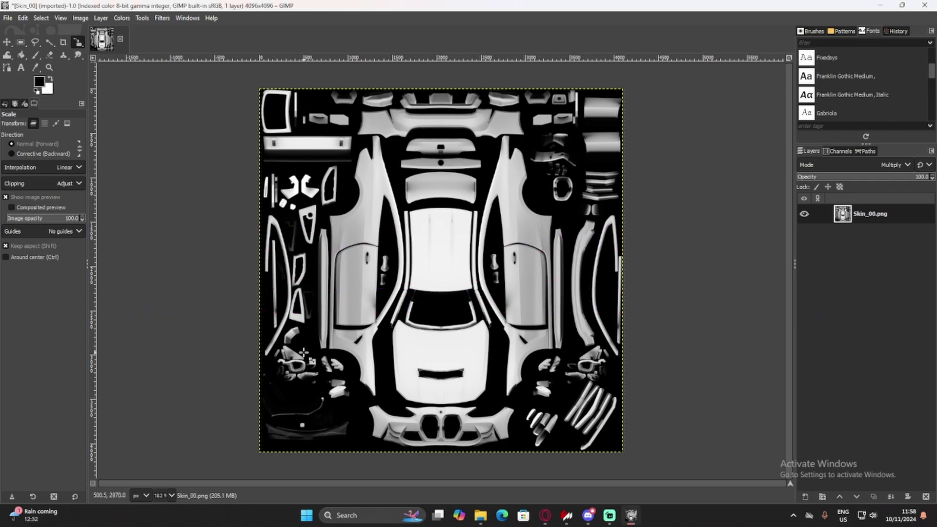
- Convert Skin_00 from indexed to RGB via Image > Mode, then bring up the New Layer dialog
left_click(819, 356)
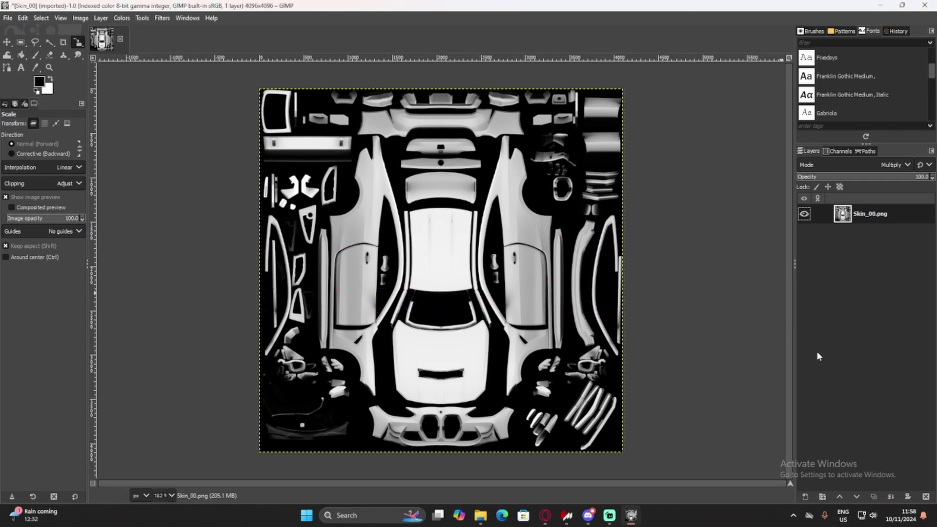
left_click(122, 18)
left_click(121, 18)
left_click(142, 18)
mouse_move(89, 21)
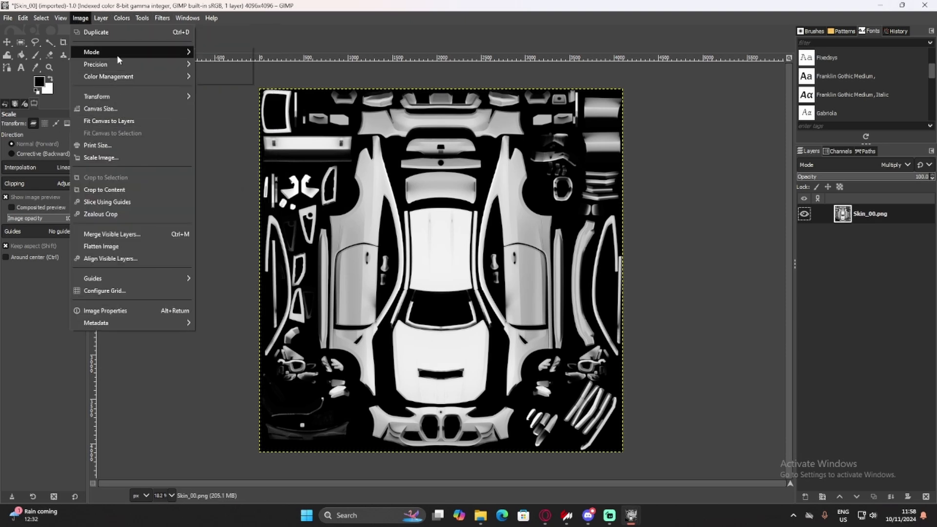
mouse_move(117, 59)
left_click(238, 51)
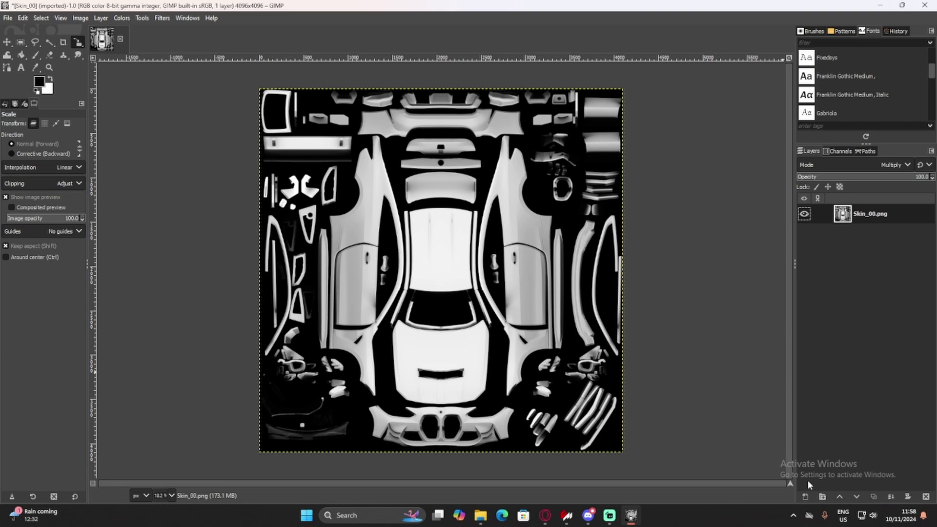
left_click(806, 497)
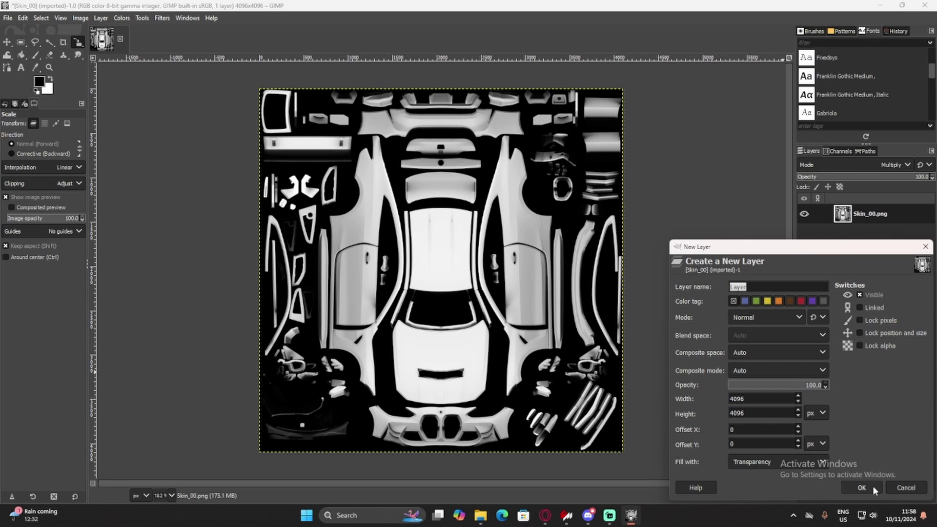
- Create the new transparent layer and place it below Skin_00.png
left_click(862, 488)
left_click_drag(864, 214, 859, 246)
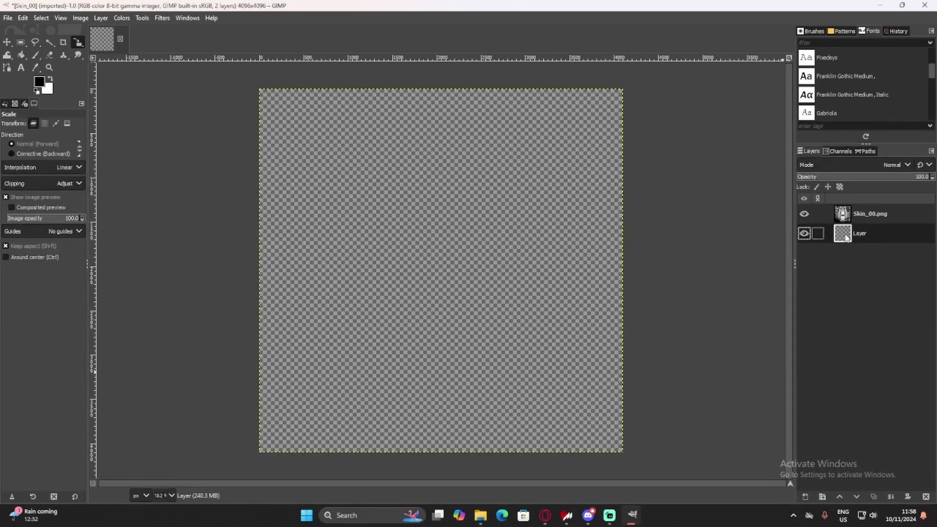
double_click(843, 235)
key("Escape")
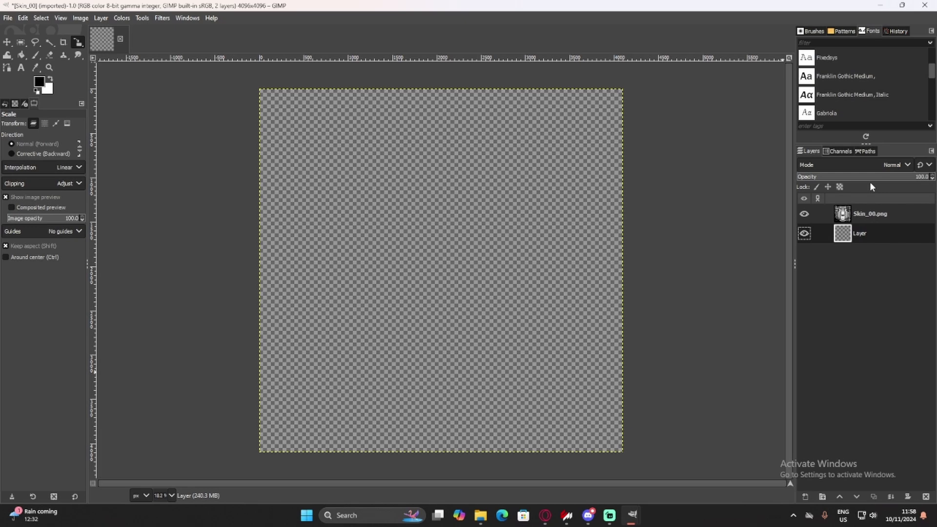
- Fill the new layer with white and keep Skin_00.png in Multiply mode above it
left_click(871, 214)
left_click(879, 164)
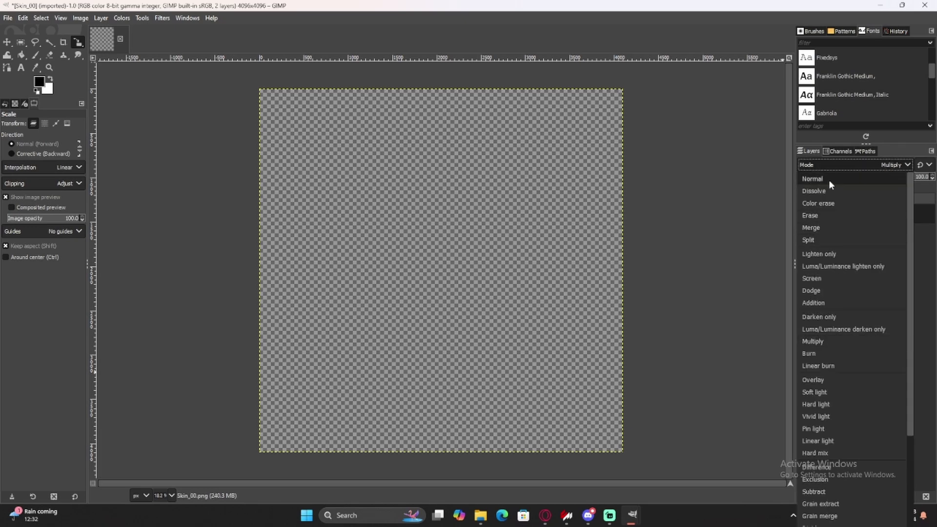
left_click(829, 180)
left_click(858, 235)
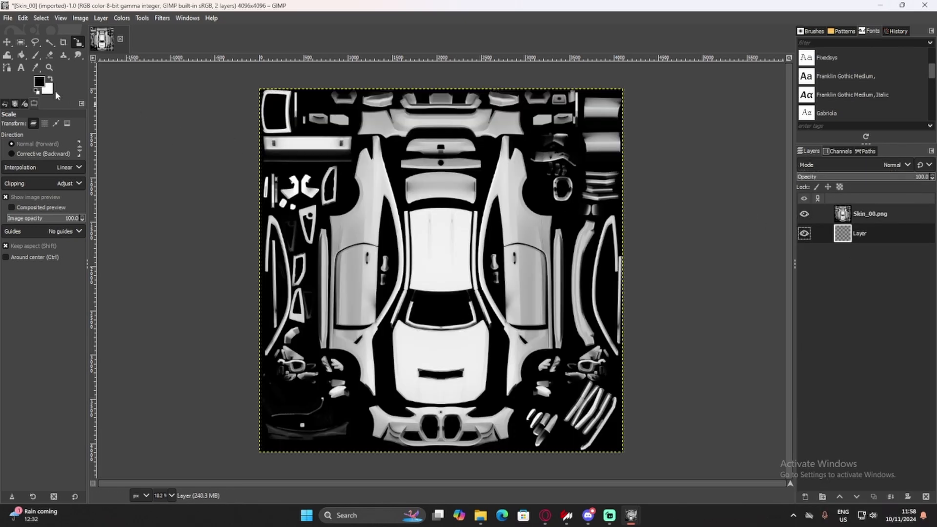
left_click_drag(48, 90, 843, 234)
left_click(843, 215)
left_click(894, 168)
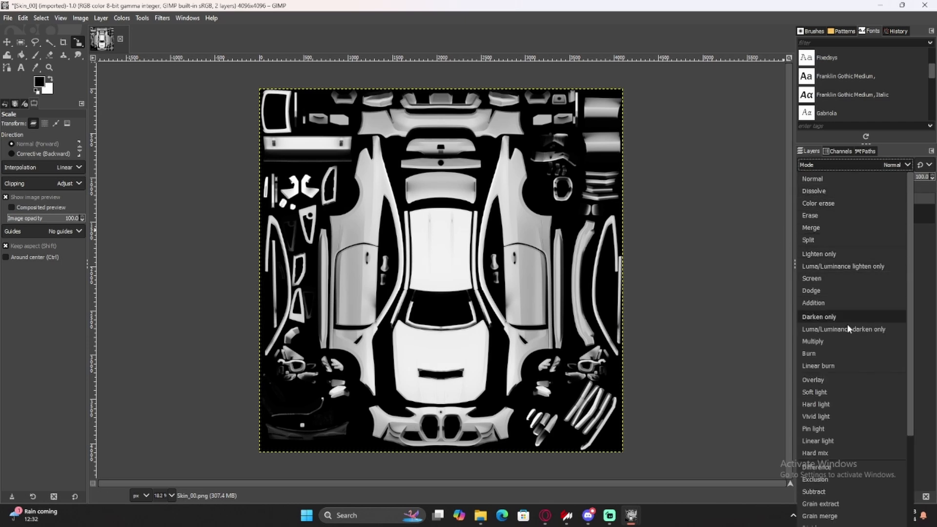
left_click(823, 342)
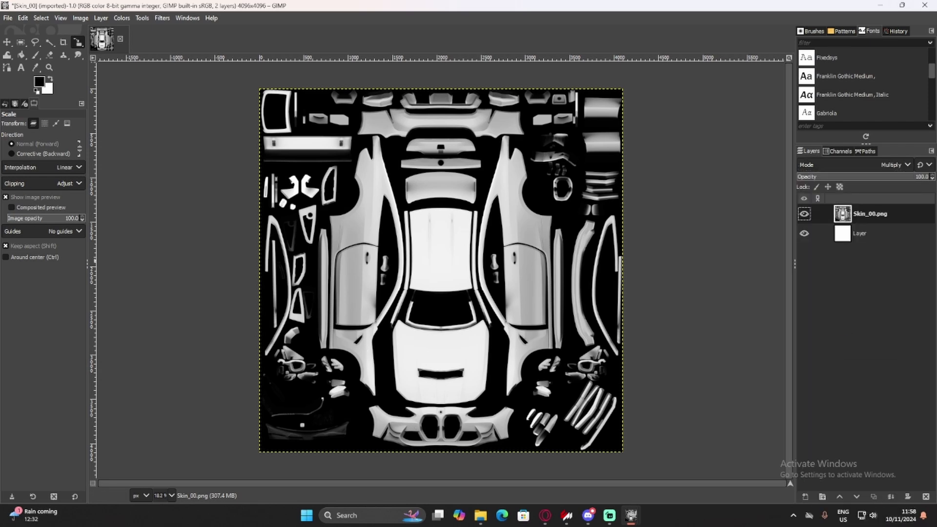
key("super+e")
- Drag the 3M logo from livery things > logos into the image as a new layer
left_click_drag(215, 128, 191, 122)
left_click(73, 212)
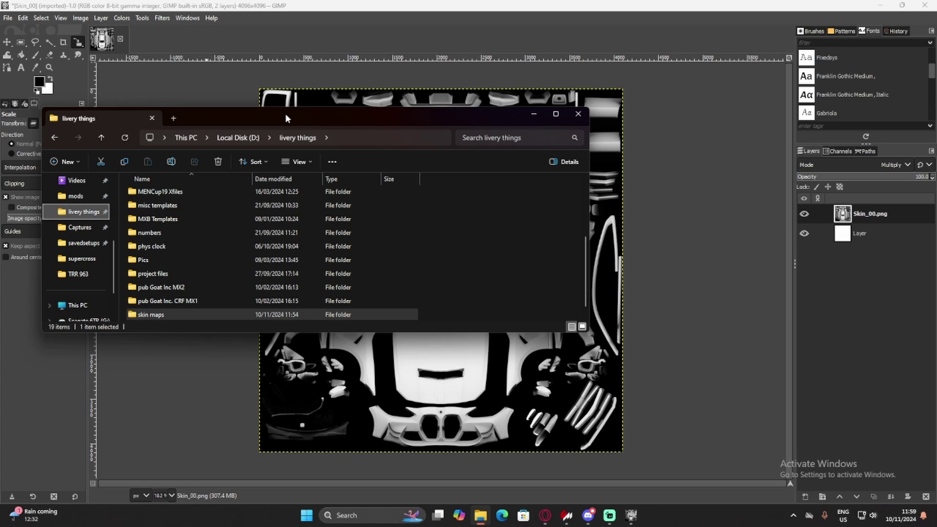
left_click_drag(290, 119, 362, 92)
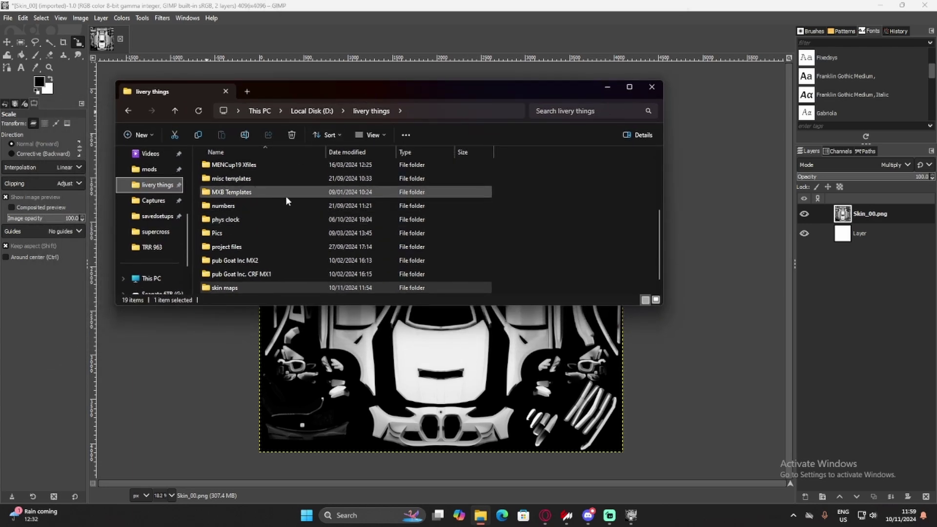
scroll(241, 252, "up", 3)
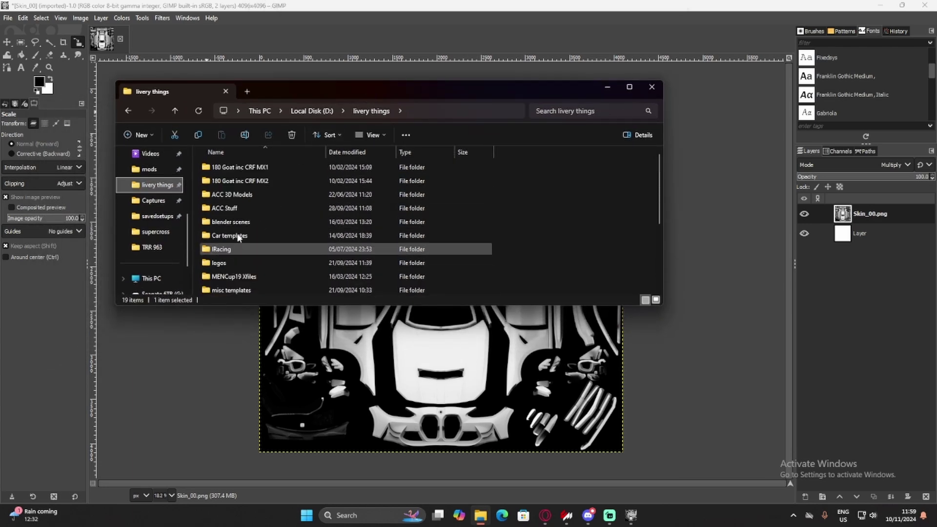
double_click(235, 262)
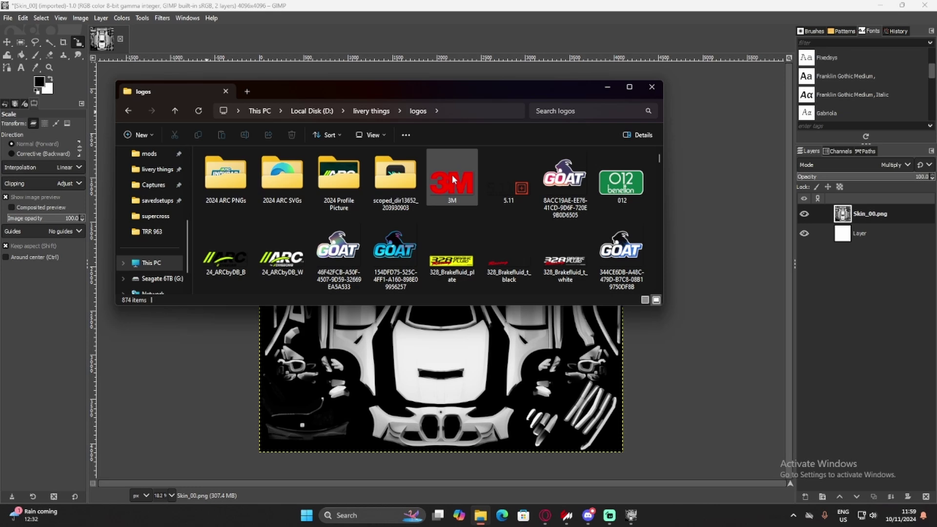
left_click_drag(438, 92, 394, 55)
left_click_drag(382, 119, 405, 146)
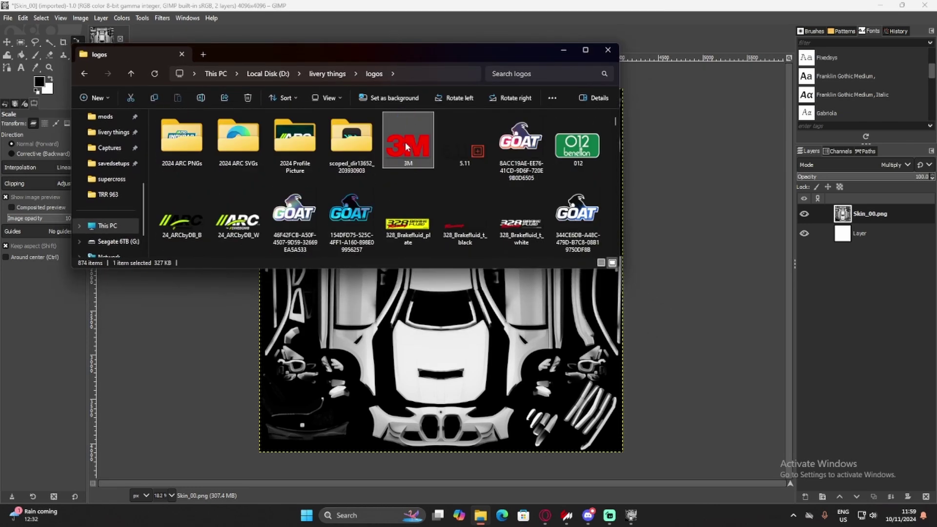
left_click_drag(425, 355, 520, 315)
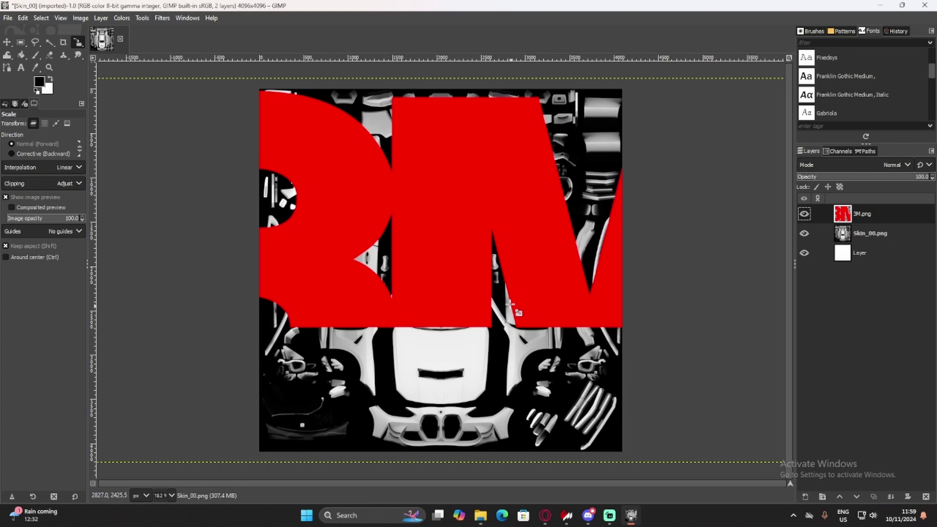
- Move the 3M layer below Skin_00.png and scale it to 768×416
left_click_drag(879, 224, 855, 246)
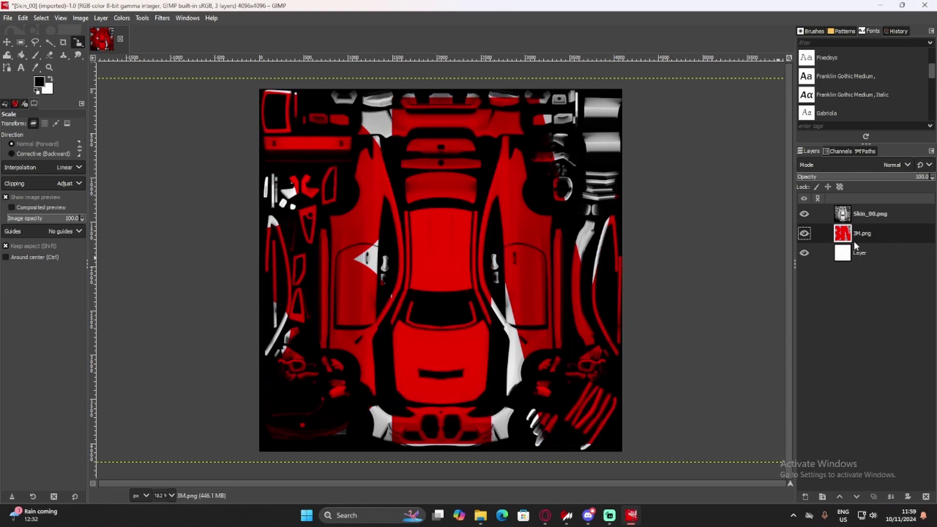
left_click(662, 276)
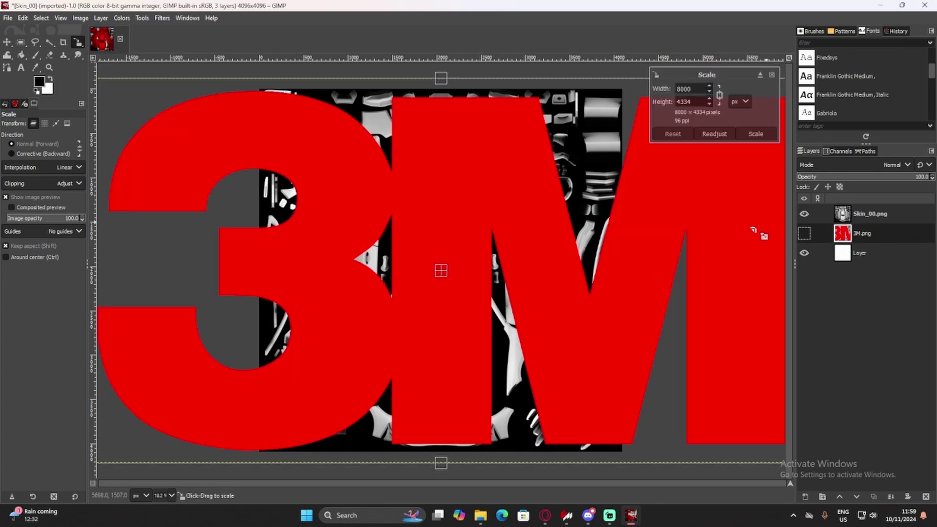
scroll(608, 249, "down", 3)
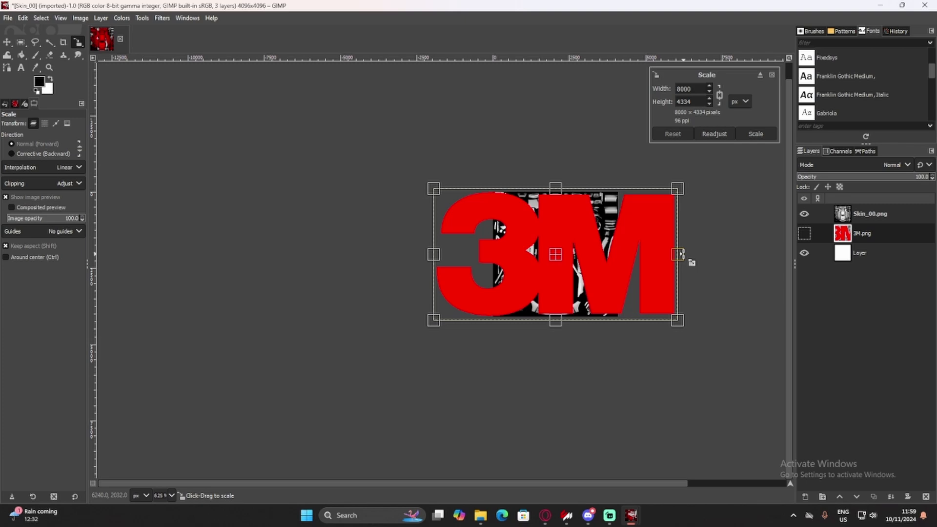
left_click_drag(692, 263, 588, 272)
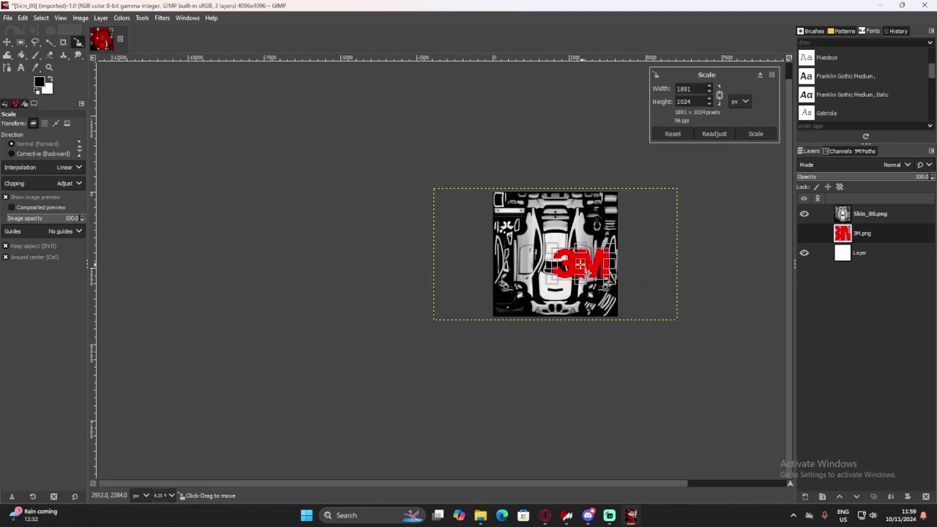
scroll(588, 271, "up", 4)
left_click_drag(493, 204, 630, 273)
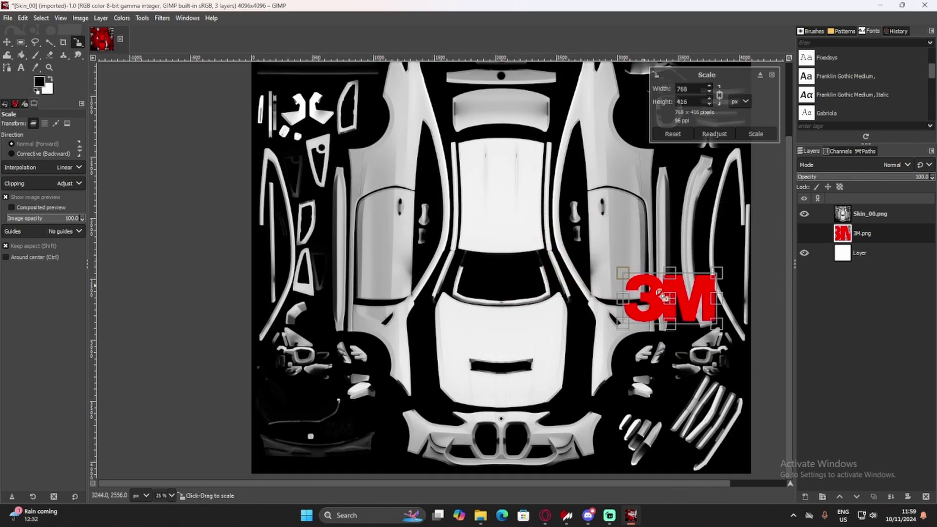
left_click_drag(678, 303, 515, 341)
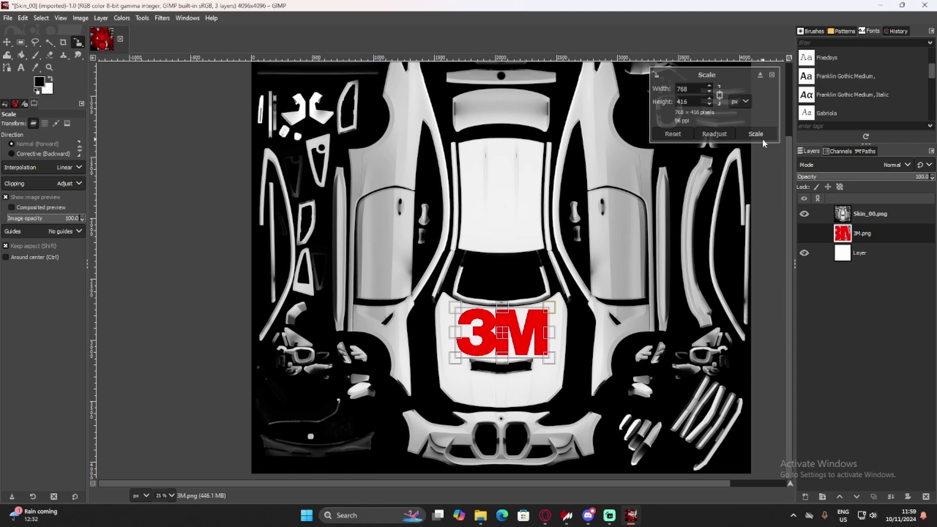
key("Return")
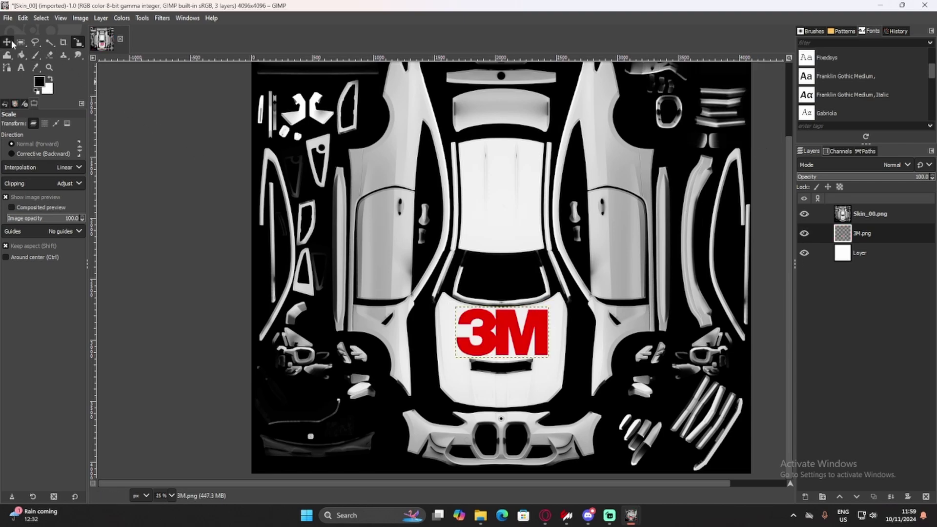
- Position the 3M logo on the car's bonnet
left_click(8, 42)
left_click_drag(480, 332, 606, 248)
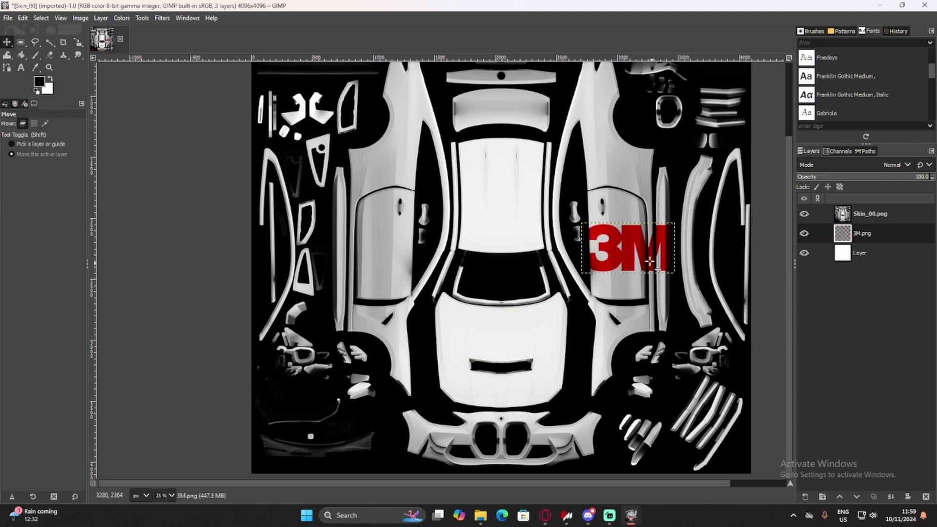
scroll(651, 262, "up", 5)
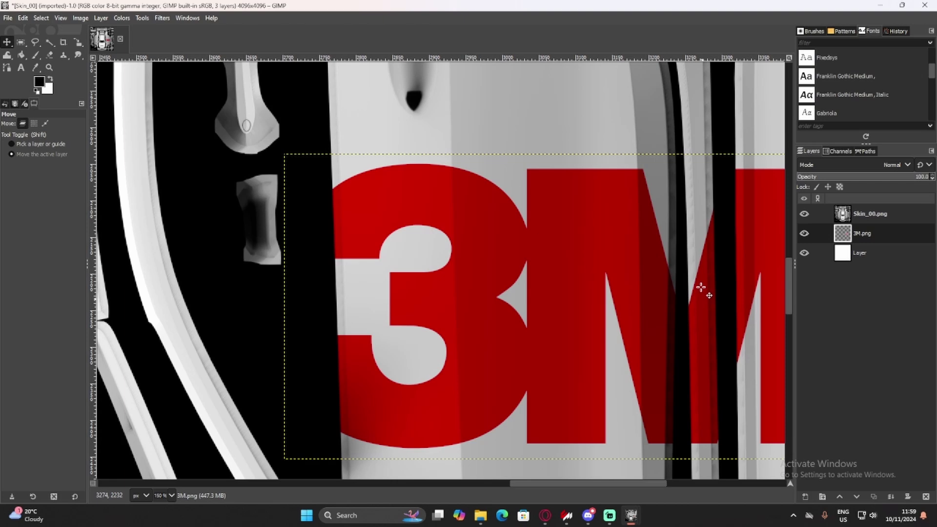
scroll(462, 327, "down", 2)
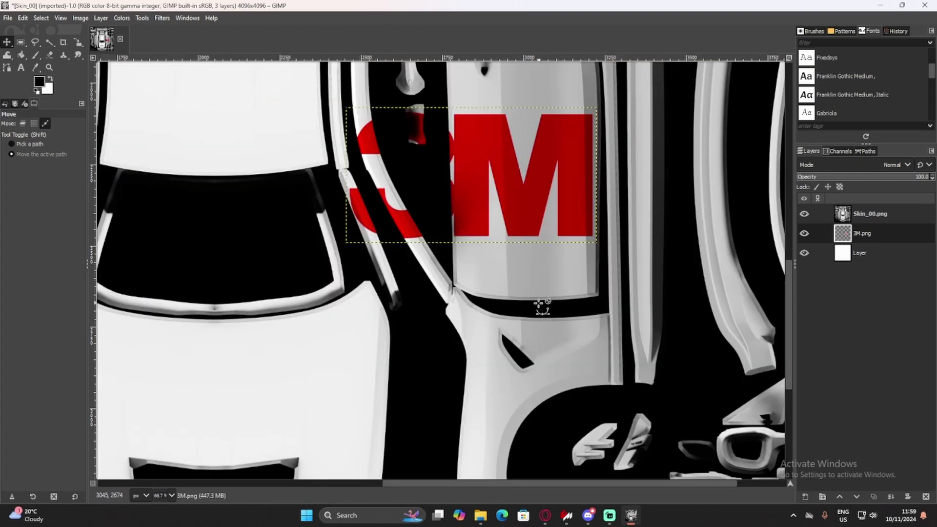
scroll(542, 306, "down", 3)
scroll(546, 274, "down", 1)
left_click_drag(549, 251, 486, 315)
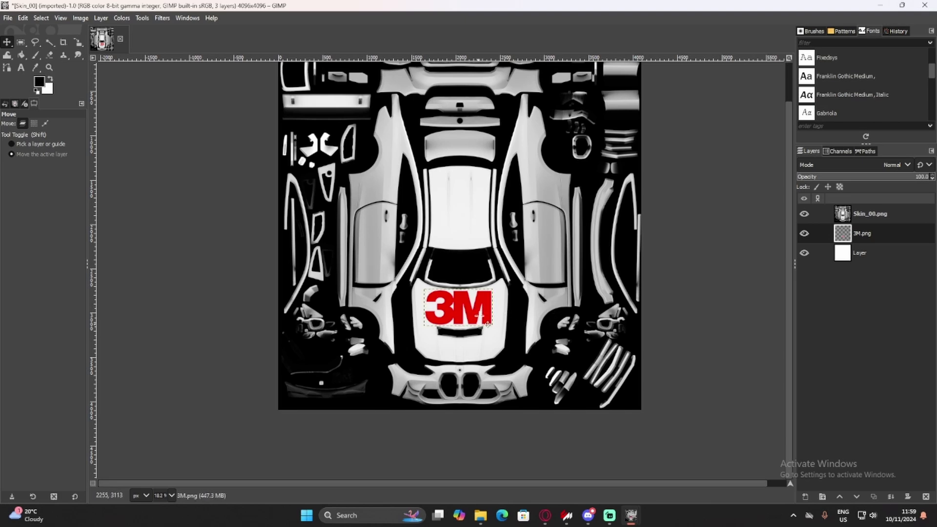
scroll(488, 319, "up", 1)
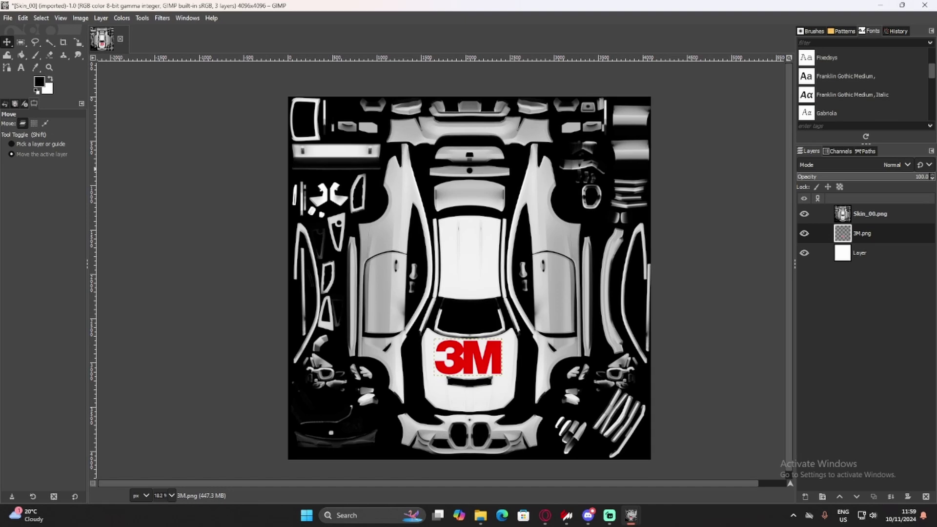
key("alt+Tab")
- Drop ARC_DivebombPFP_Black.png onto the canvas, scale it down and place it above the 3M logo
key("alt+Tab")
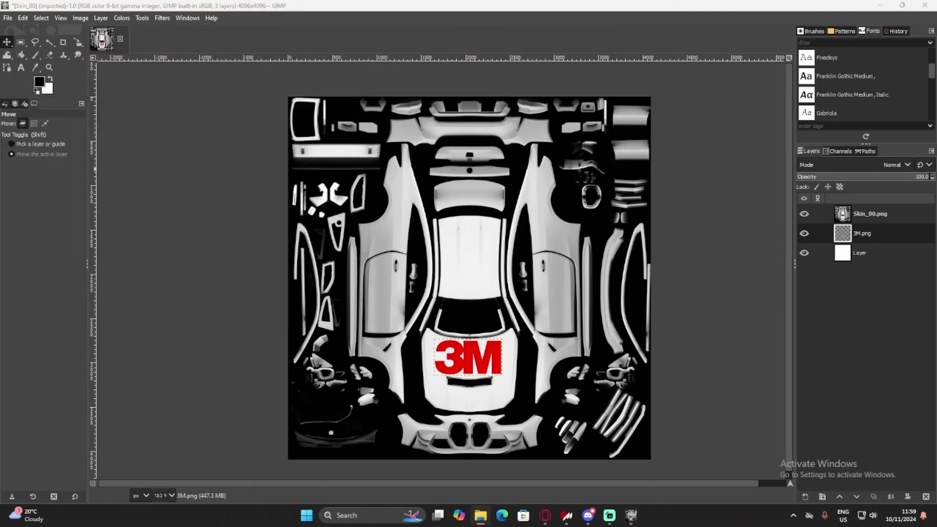
key("alt+Tab")
scroll(196, 244, "down", 5)
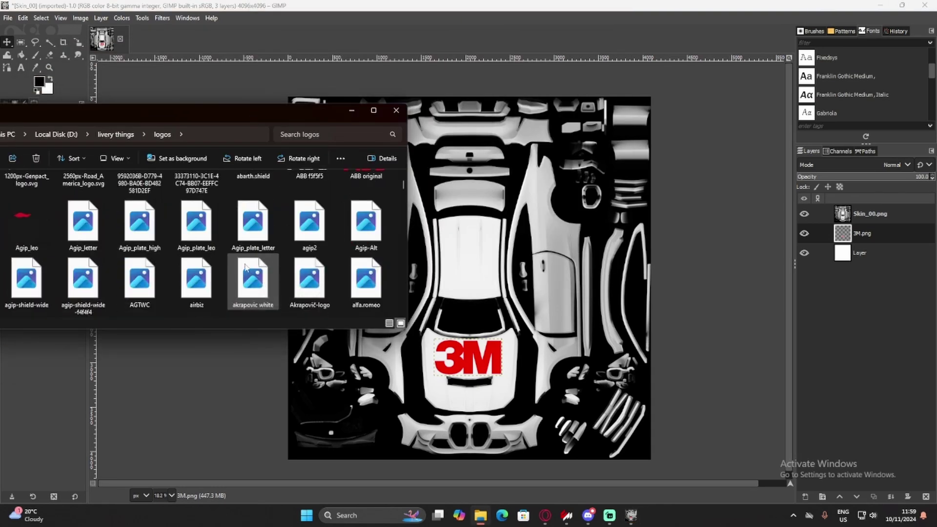
left_click_drag(244, 124, 329, 108)
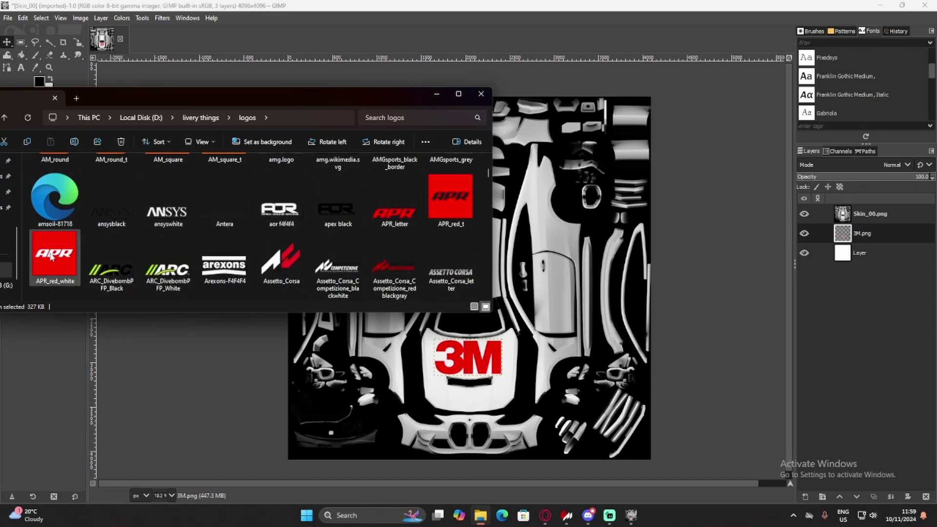
left_click_drag(203, 255, 134, 213)
left_click_drag(111, 279, 559, 276)
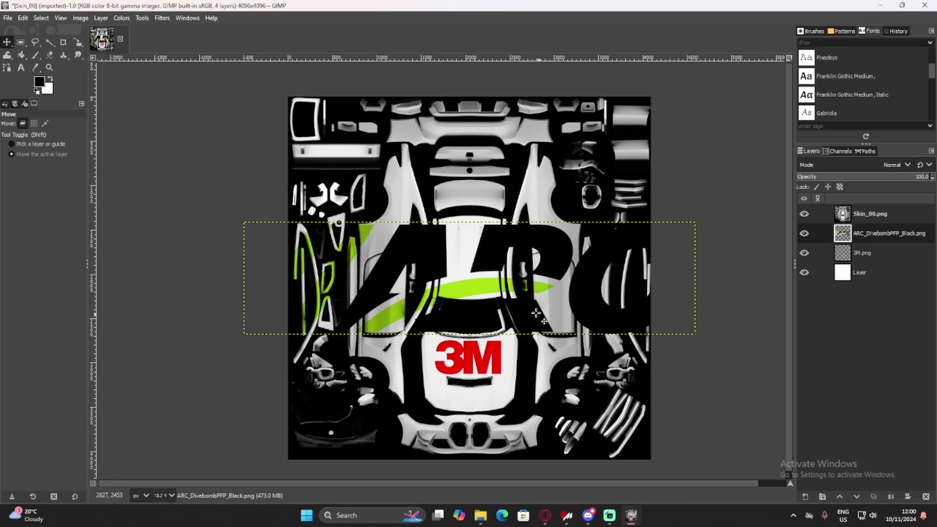
key("shift+s")
left_click(537, 312)
left_click_drag(701, 277, 479, 244)
left_click(756, 134)
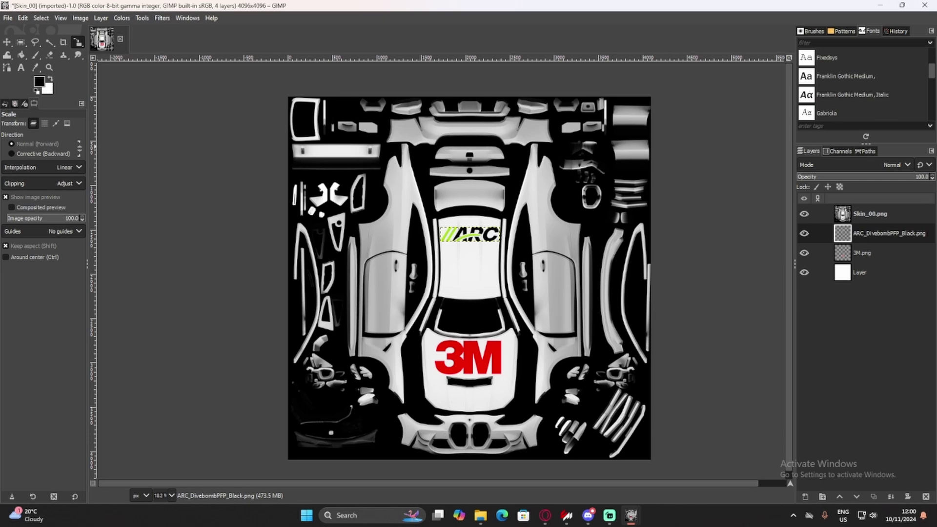
key("alt+Tab")
- Search 'PHRL', drop PHRL_New_Logo_2.png onto the canvas and move it just below the ARC logo
scroll(79, 180, "up", 10)
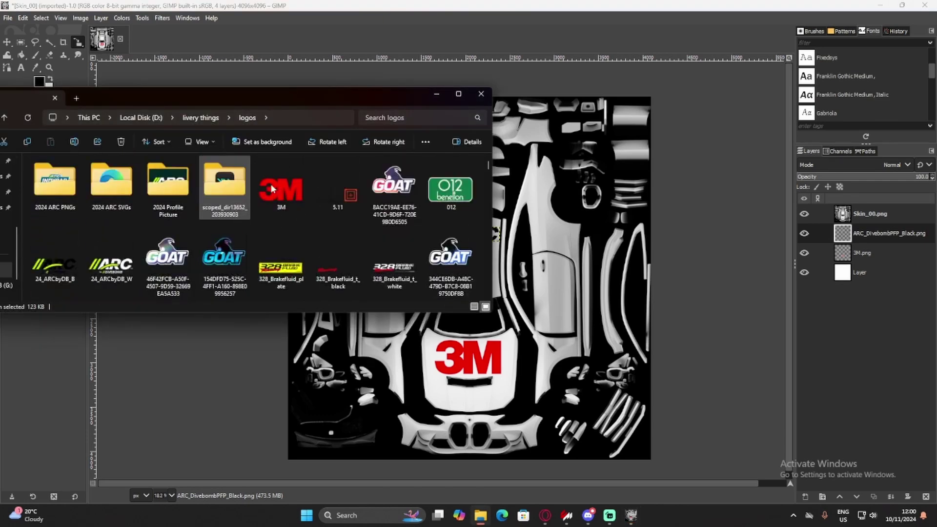
left_click(401, 119)
type("PH")
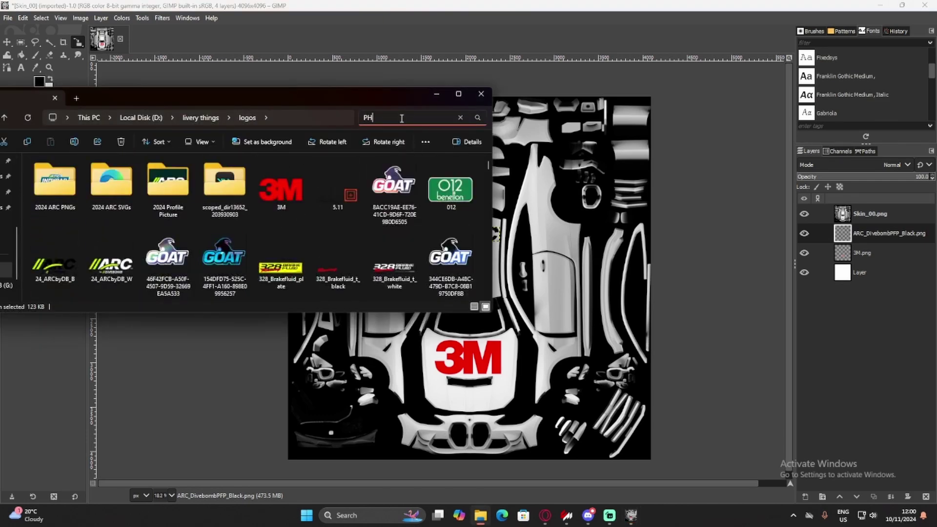
type("RL")
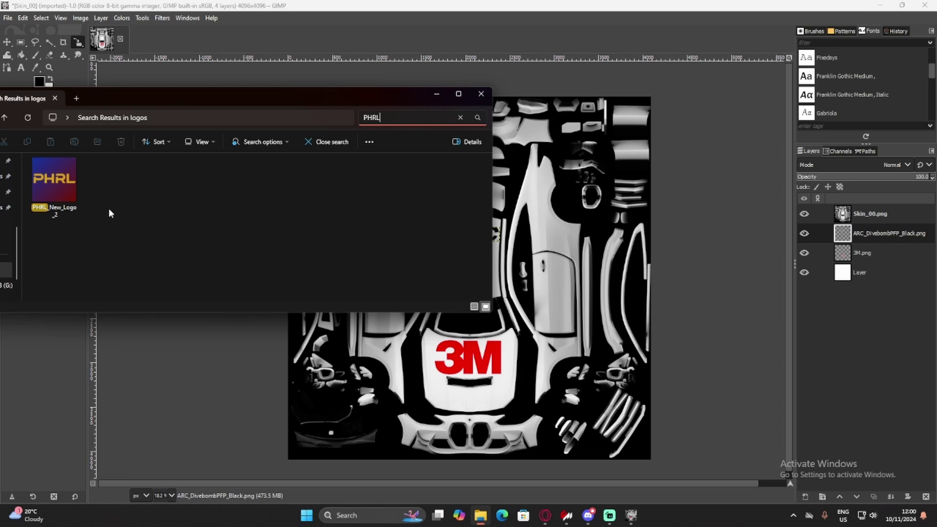
left_click_drag(45, 187, 635, 359)
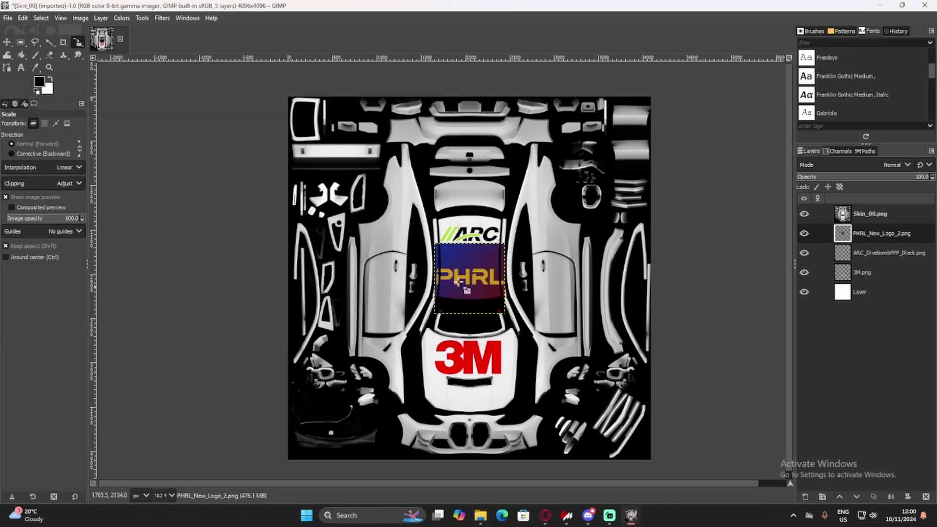
key("m")
mouse_move(489, 260)
left_mouse_down()
mouse_move(483, 340)
mouse_move(564, 264)
mouse_move(436, 259)
mouse_move(487, 266)
left_mouse_up()
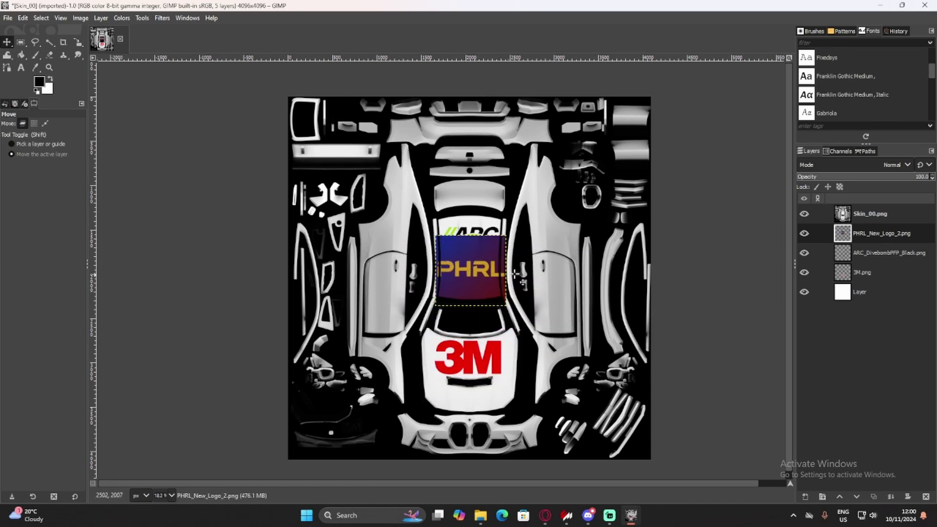
scroll(486, 266, "up", 4)
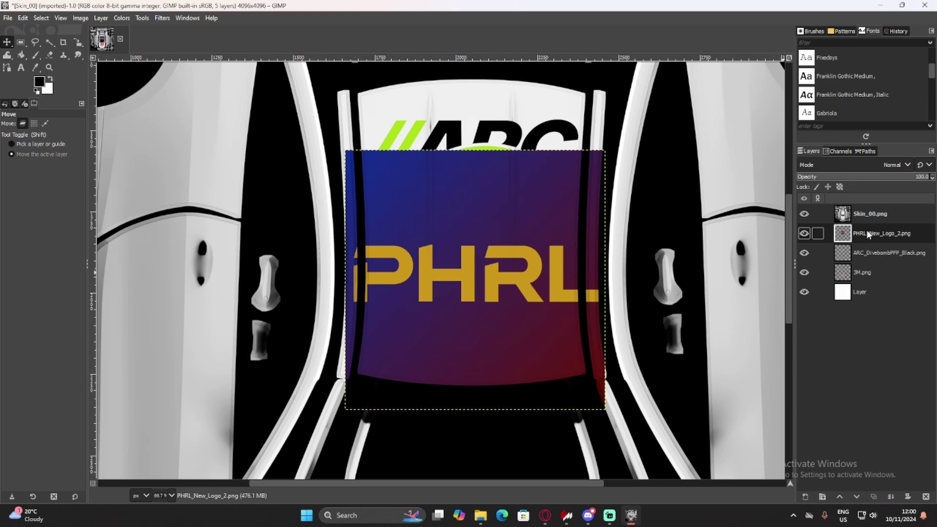
- Fuzzy-select and delete the PHRL logo's gradient background, then clear the selection
left_click(49, 43)
left_click_drag(474, 183, 539, 197)
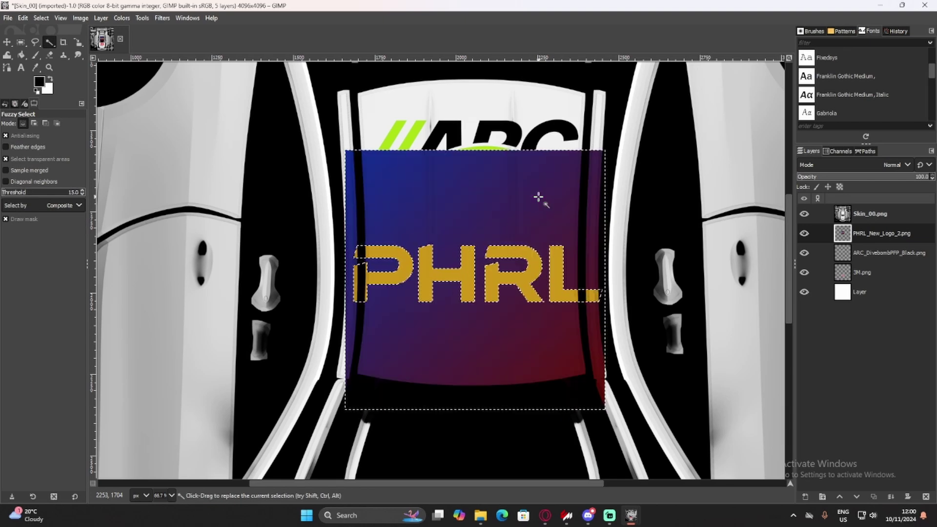
key("Delete")
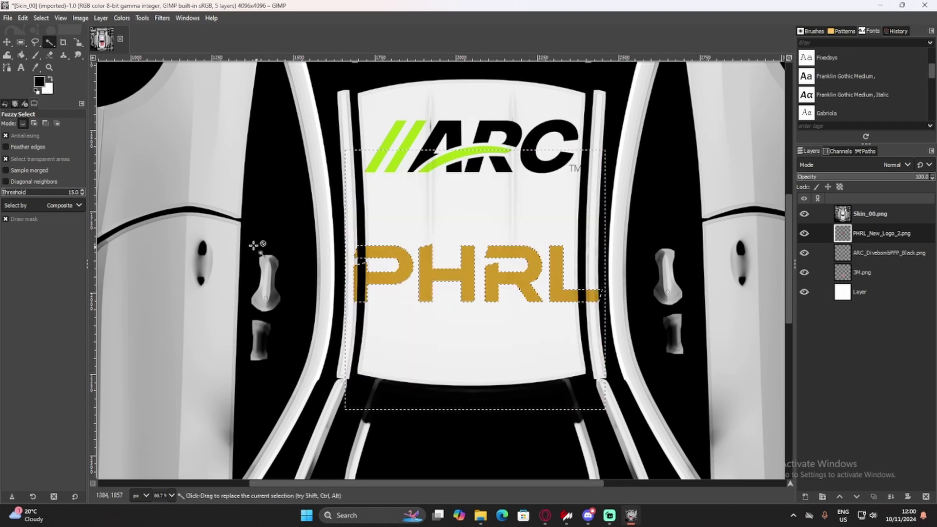
key("ctrl+shift+a")
- Move the bare PHRL lettering down onto the left side panel
left_click(7, 42)
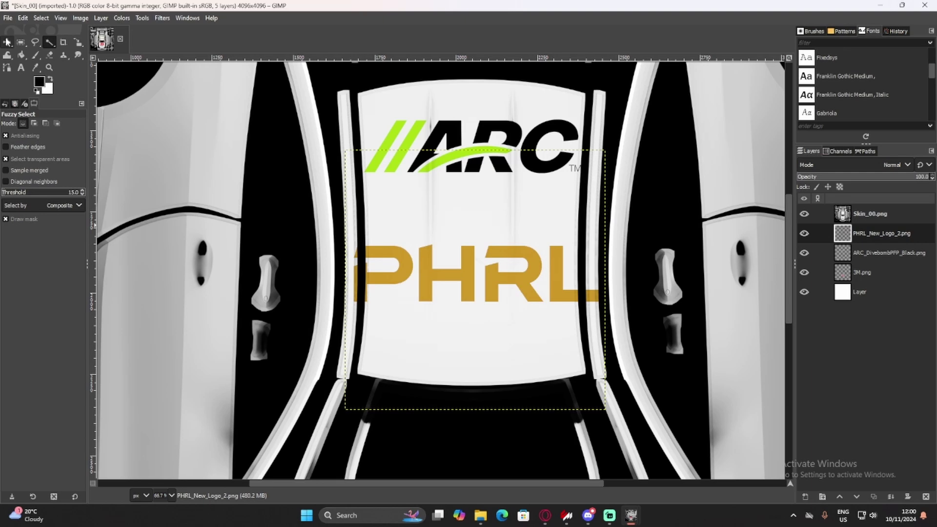
left_click_drag(498, 321, 299, 314)
left_click_drag(455, 269, 339, 336)
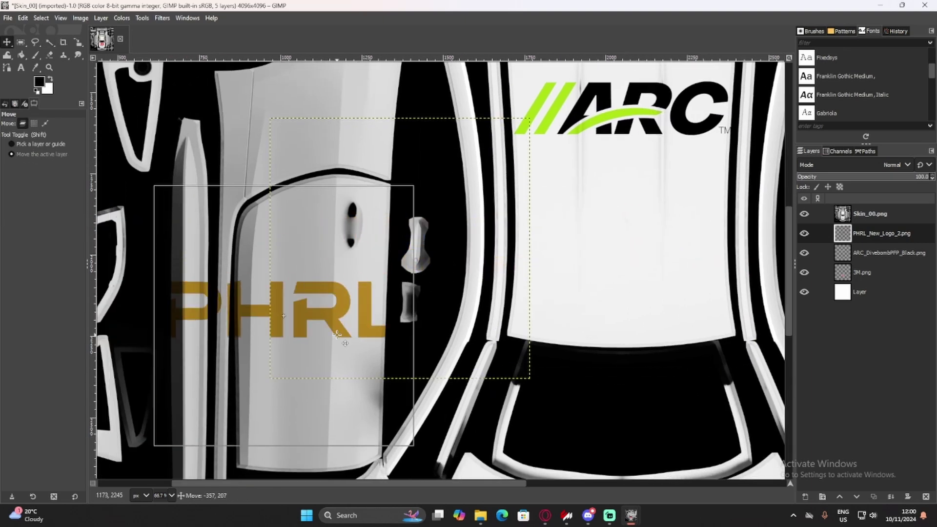
- Rotate the PHRL lettering 90° to stand vertically and lower it on the left door
key("shift+r")
left_click(339, 336)
left_click_drag(727, 101, 750, 98)
key("Return")
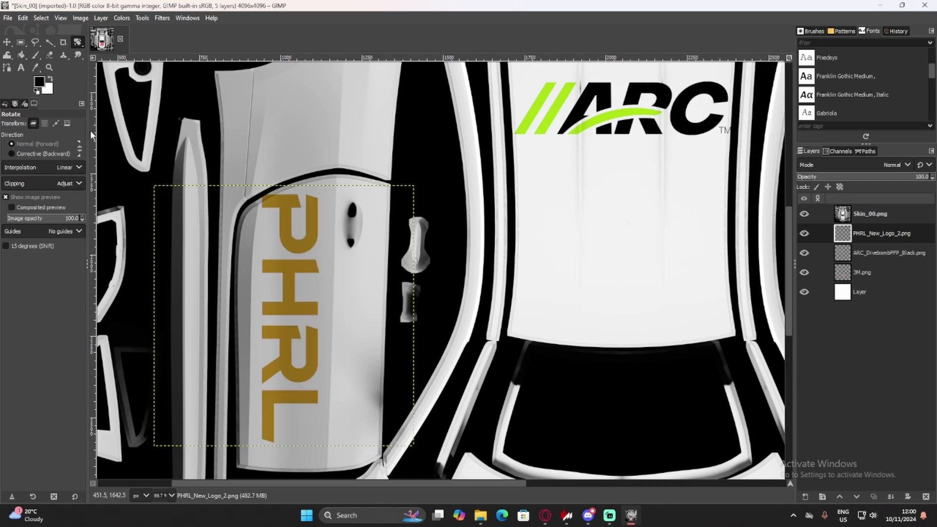
left_click(7, 42)
left_click_drag(301, 279, 303, 297)
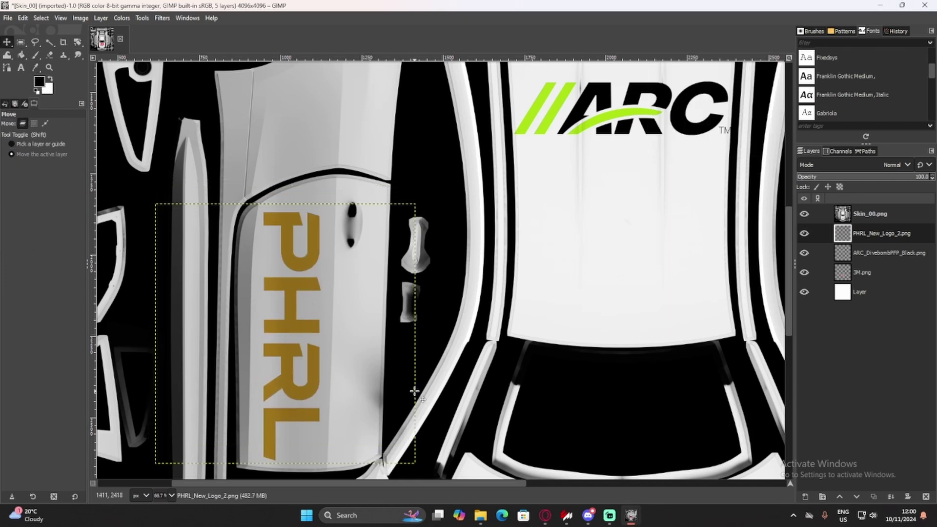
- Copy and paste the PHRL lettering onto the right door as its own new layer
key("ctrl+c")
key("ctrl+v")
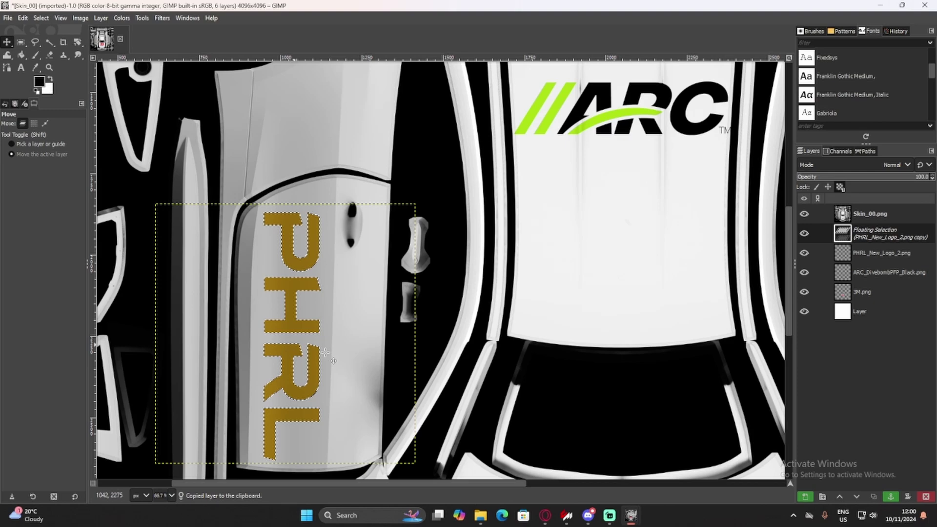
left_click_drag(357, 384, 762, 318)
scroll(767, 326, "right", 5)
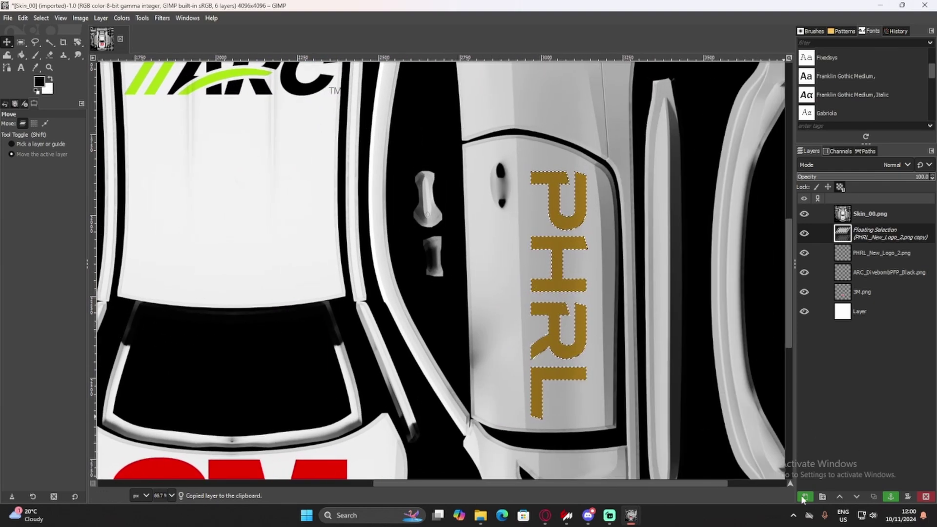
left_click(805, 496)
- Rotate the PHRL copy by -180° and nudge it right on the right door
key("shift+r")
left_click(768, 180)
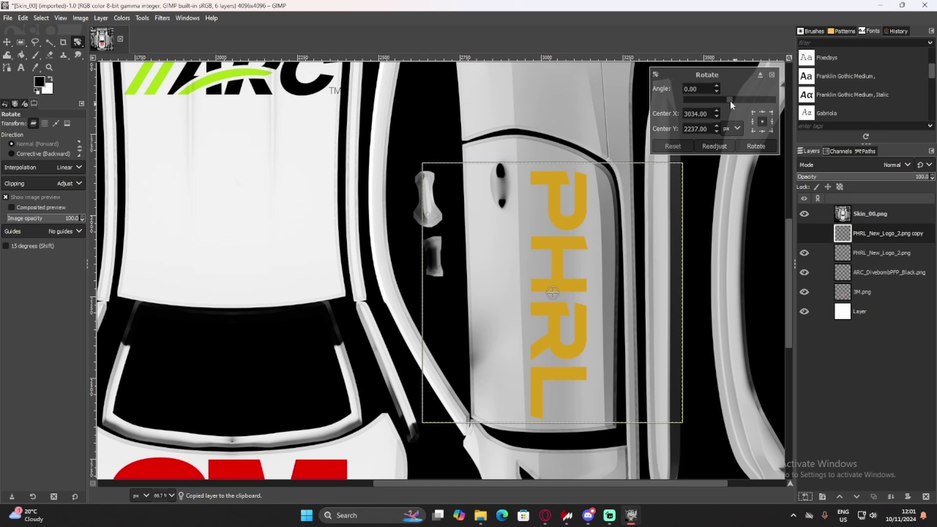
left_click_drag(731, 101, 684, 101)
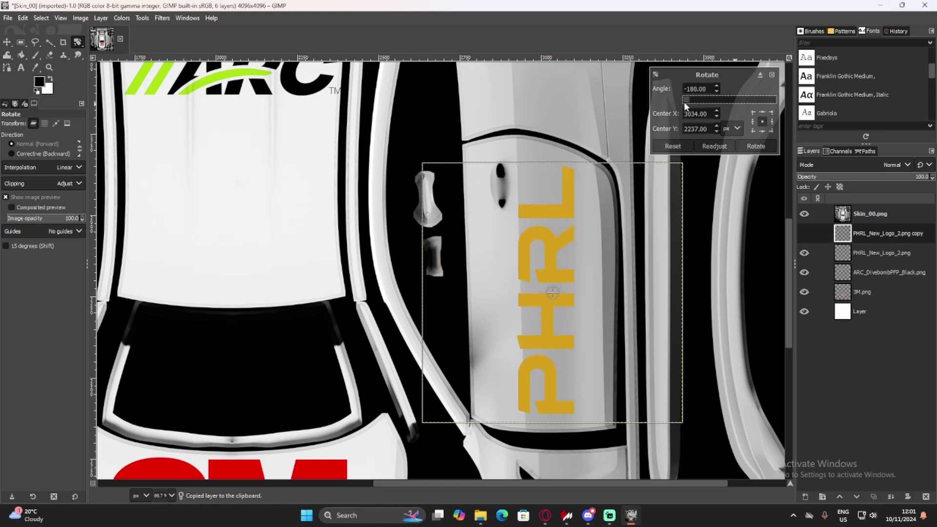
left_click(756, 146)
left_click(7, 42)
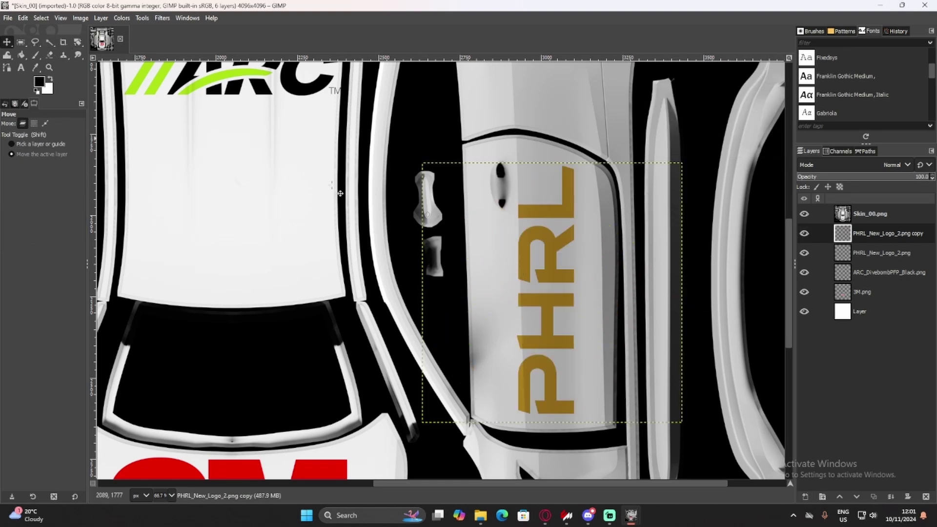
left_click_drag(585, 332, 599, 332)
scroll(482, 313, "down", 5)
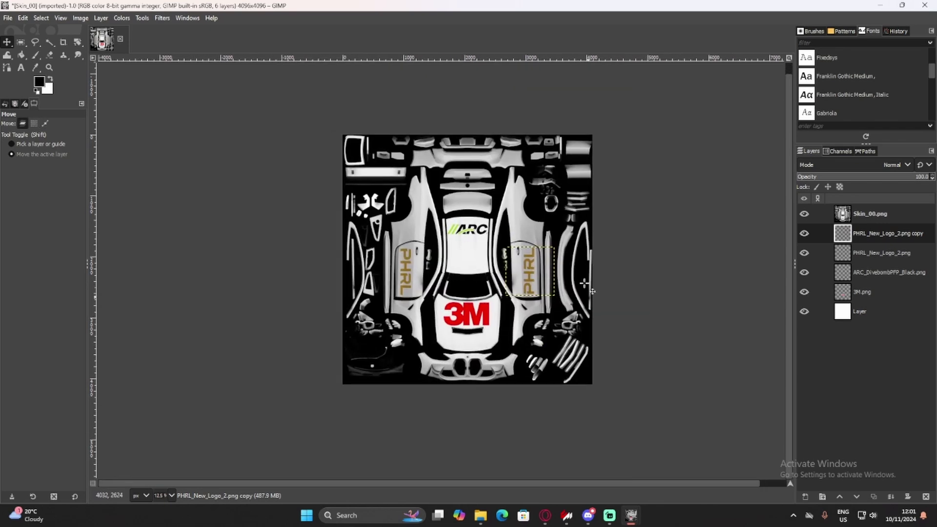
- Open the Export Image dialog and browse Local Disk (D:) into the steam 2 folder
scroll(584, 284, "down", 3)
scroll(520, 262, "up", 2)
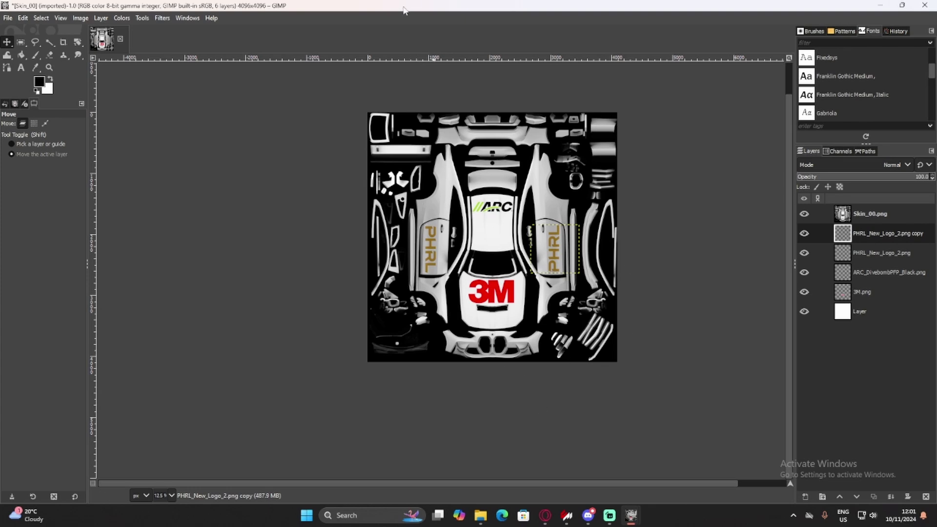
scroll(473, 328, "right", 3)
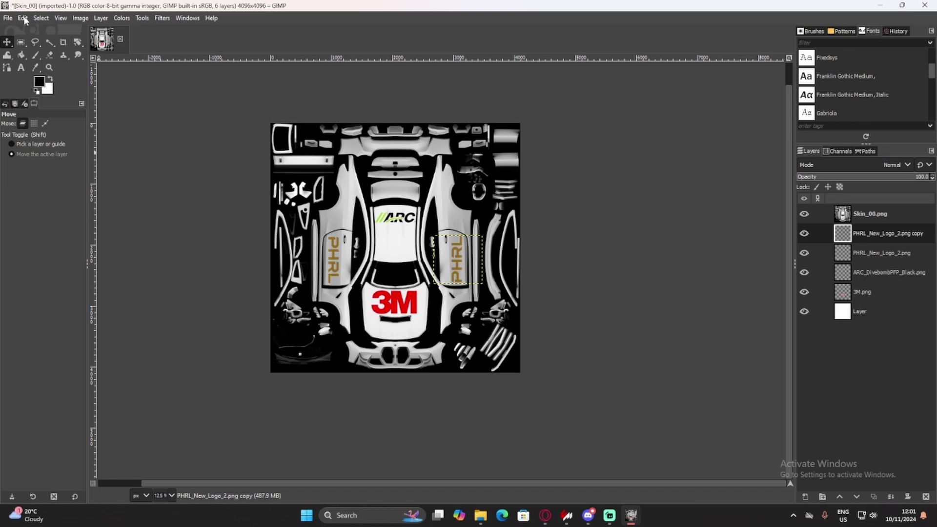
left_click(8, 17)
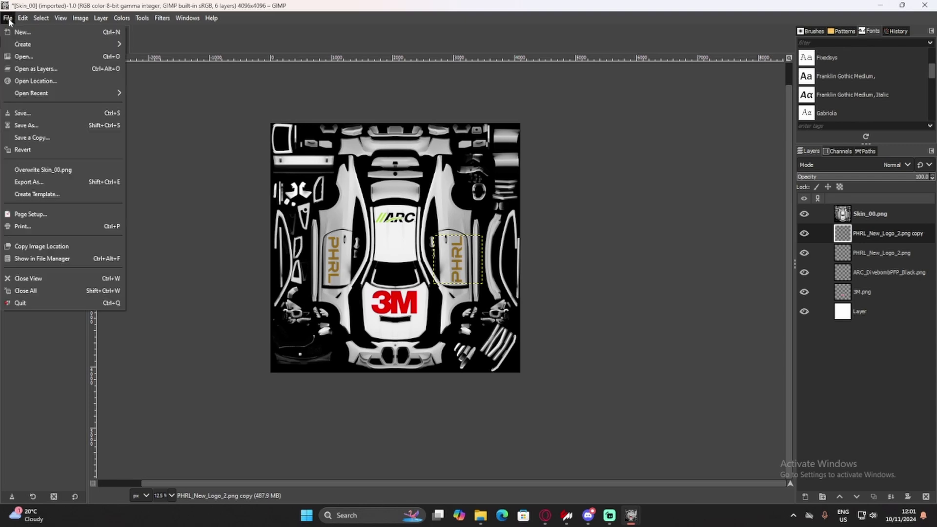
left_click(84, 181)
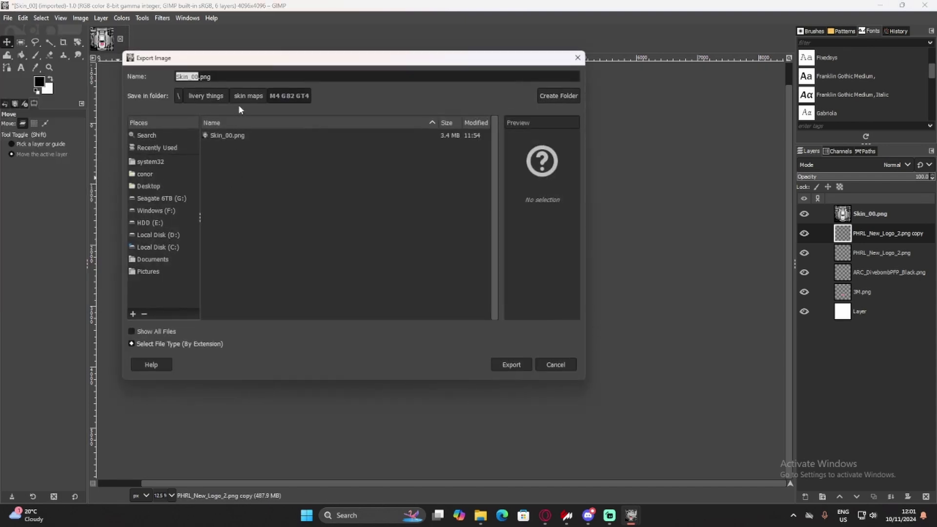
left_click(162, 148)
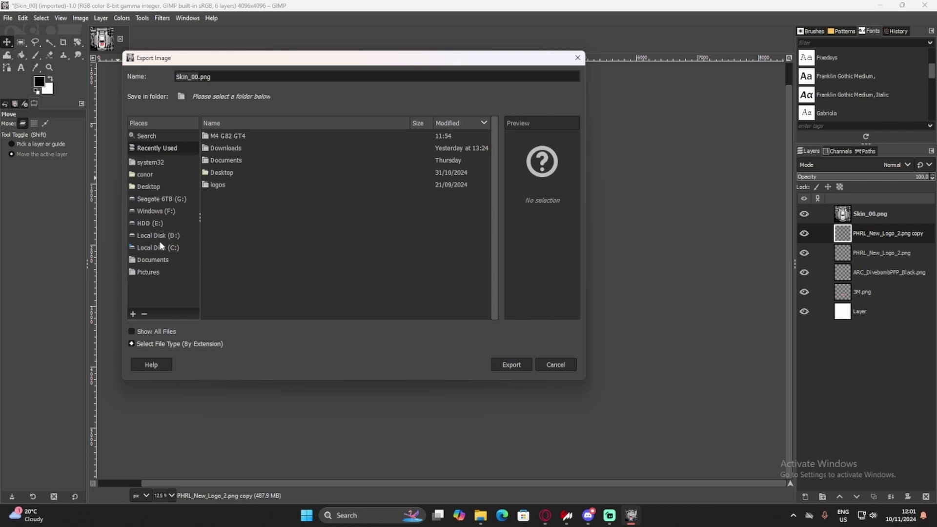
left_click(159, 223)
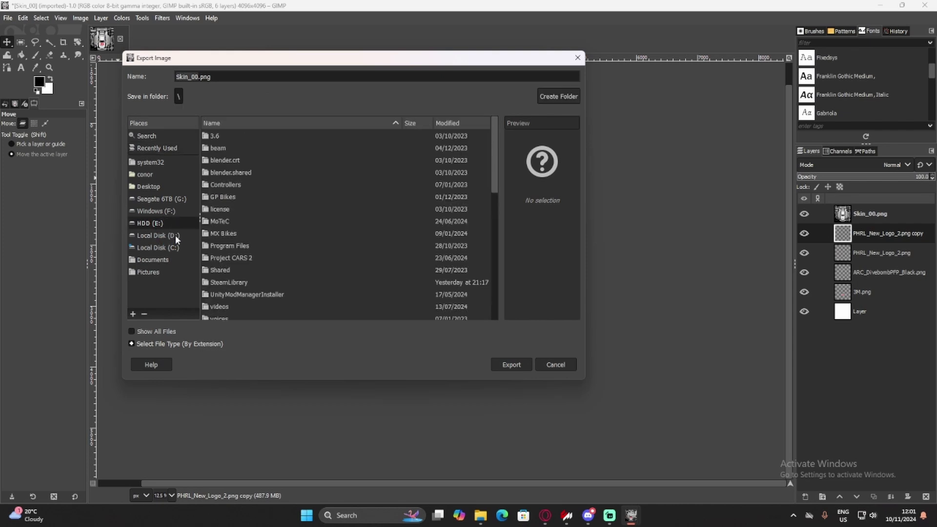
left_click(175, 235)
scroll(271, 259, "down", 4)
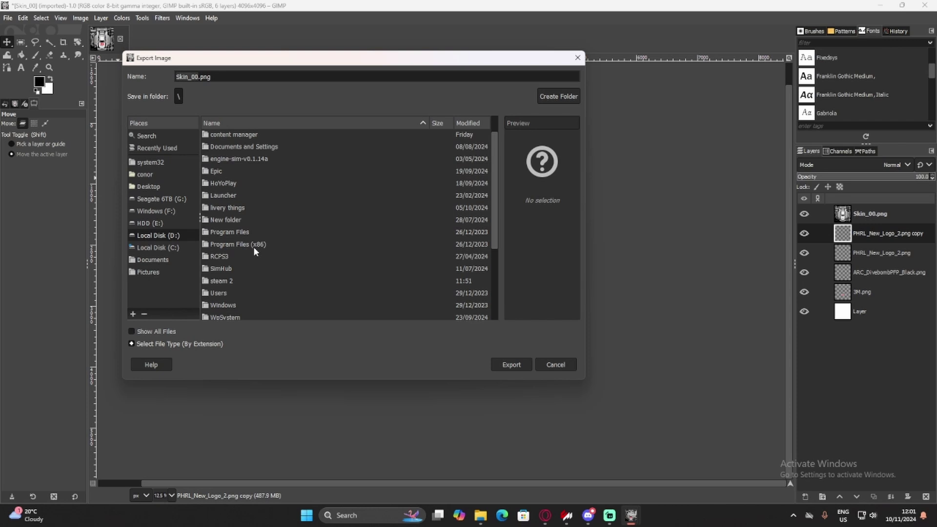
double_click(236, 227)
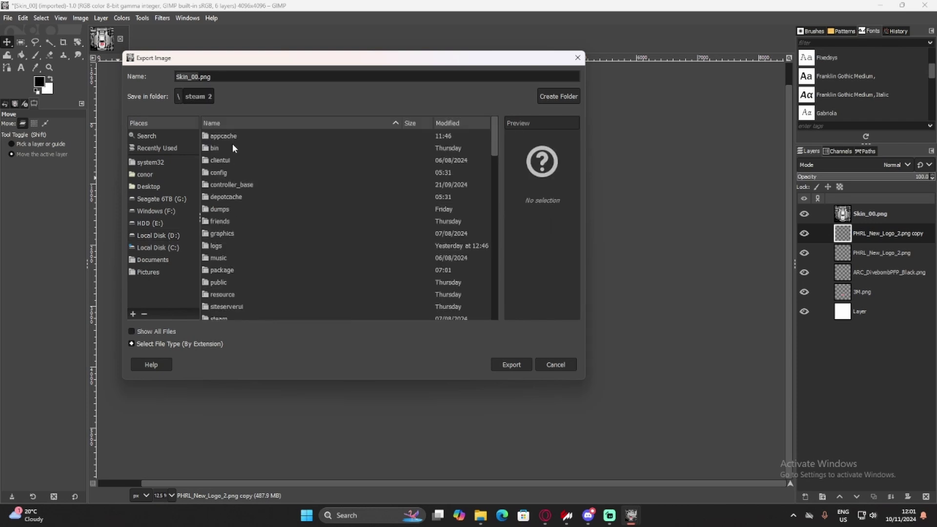
scroll(253, 231, "down", 2)
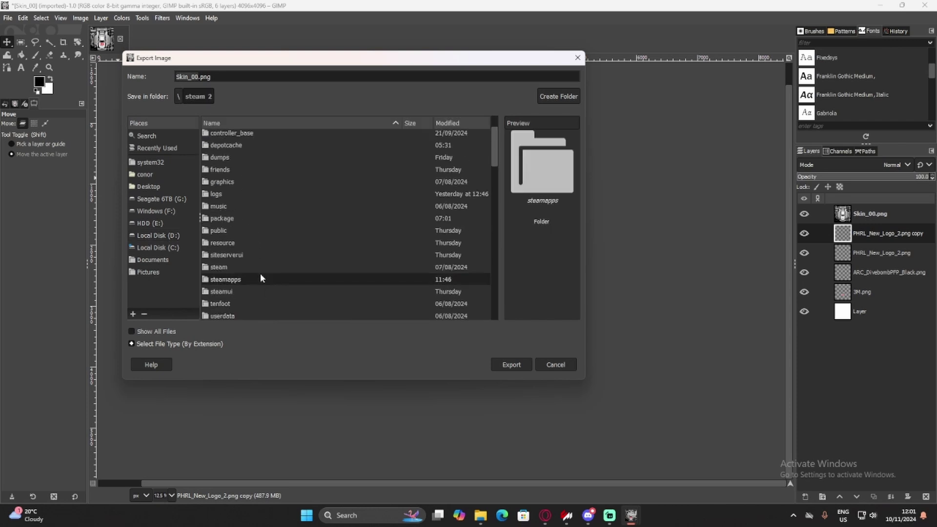
- Go to steamapps > common > assettocorsa > content > cars > gt4_bmw_m4_g82 > skins > Test and start renaming to Skin_00.dds
double_click(260, 273)
double_click(244, 138)
double_click(243, 136)
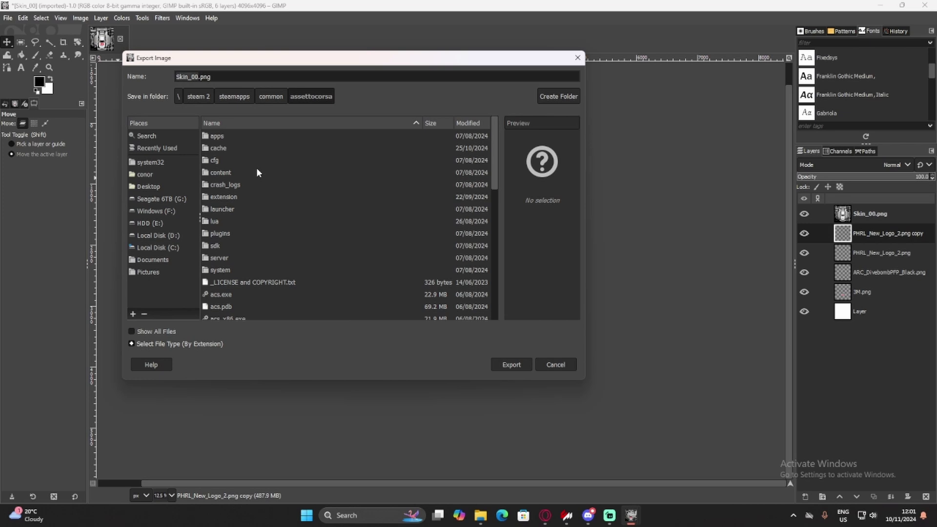
double_click(232, 177)
double_click(229, 162)
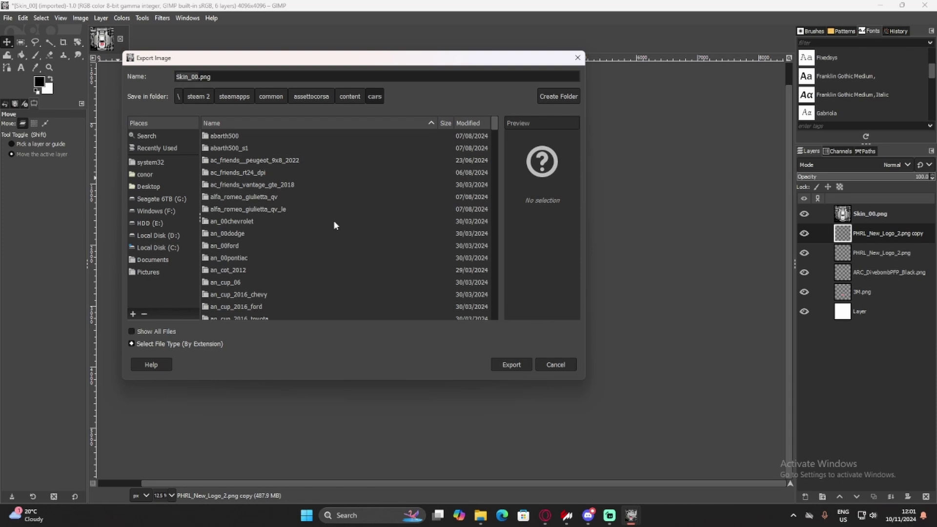
scroll(290, 219, "down", 10)
scroll(293, 250, "down", 10)
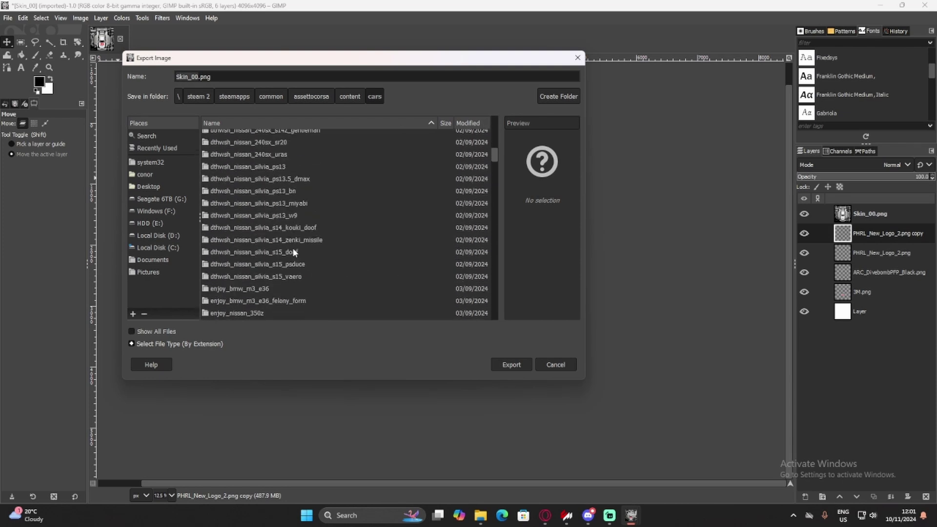
scroll(291, 247, "down", 3)
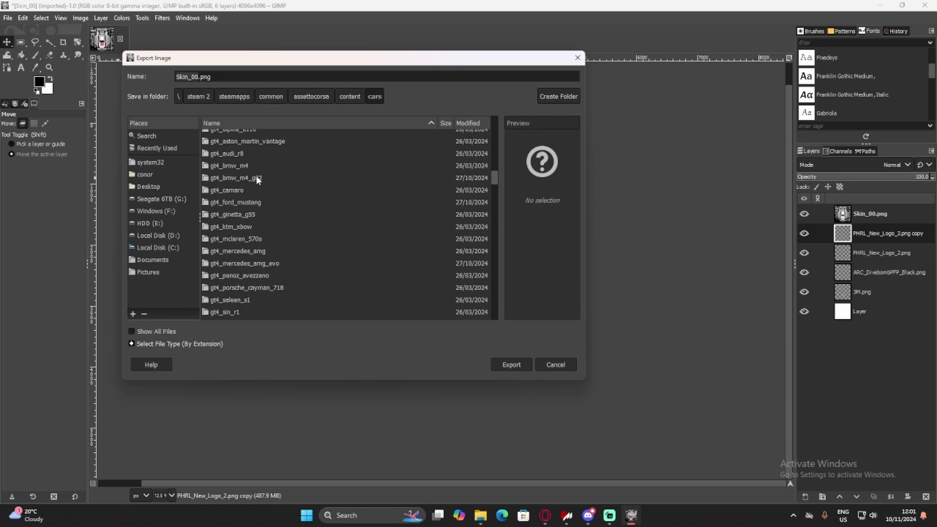
double_click(257, 179)
double_click(239, 171)
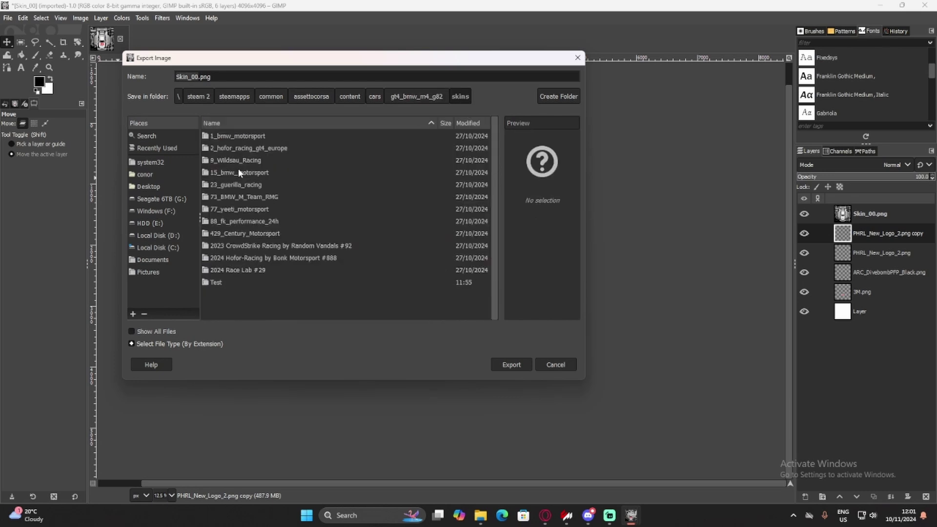
double_click(226, 284)
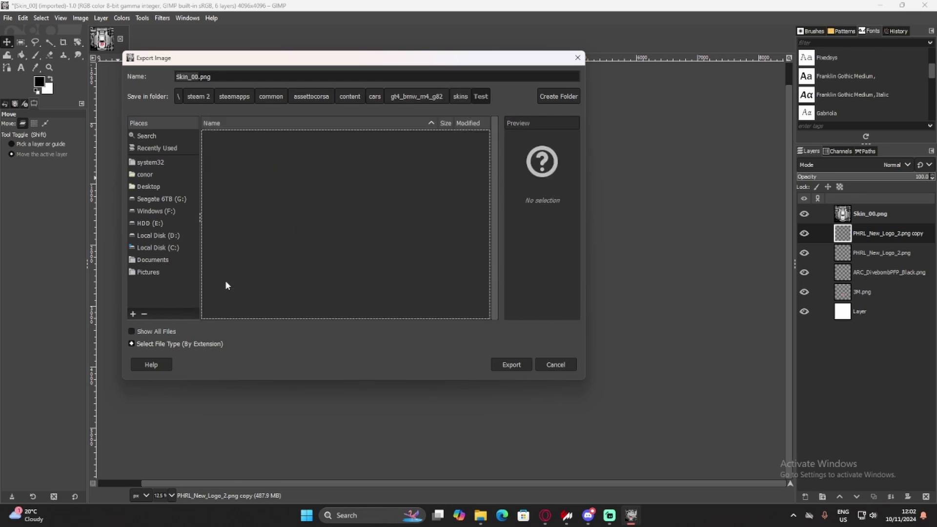
left_click(219, 76)
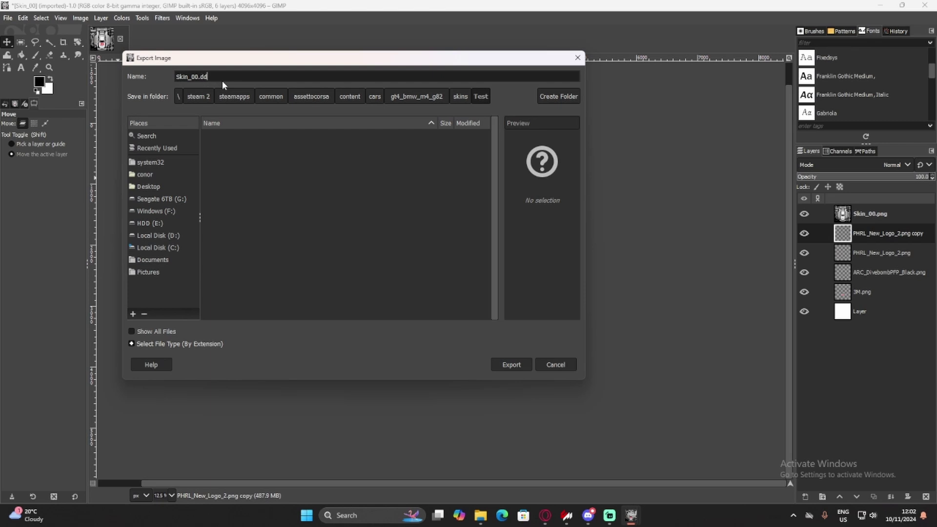
- Start exporting Skin_00.dds and bring the DDS export options window to the centre
left_click(511, 365)
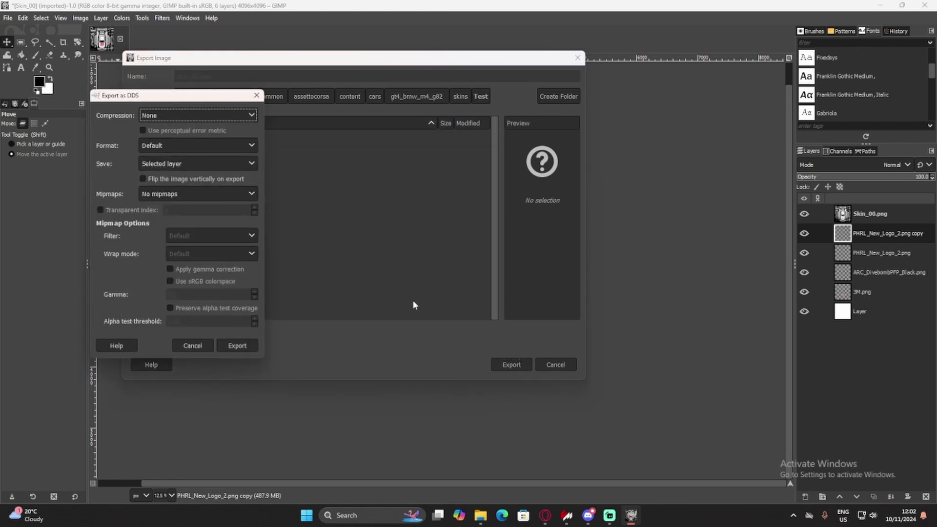
left_click(128, 89)
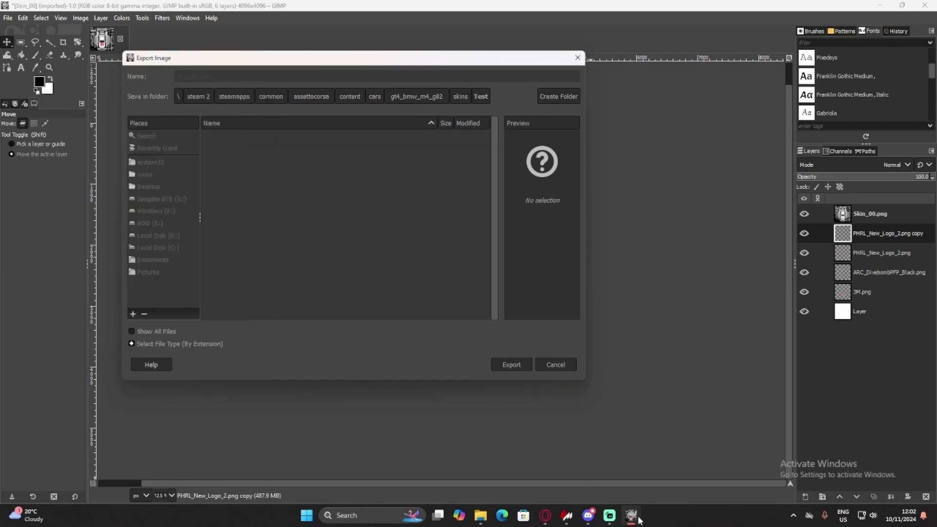
mouse_move(632, 515)
left_click(707, 468)
left_click_drag(110, 95, 400, 91)
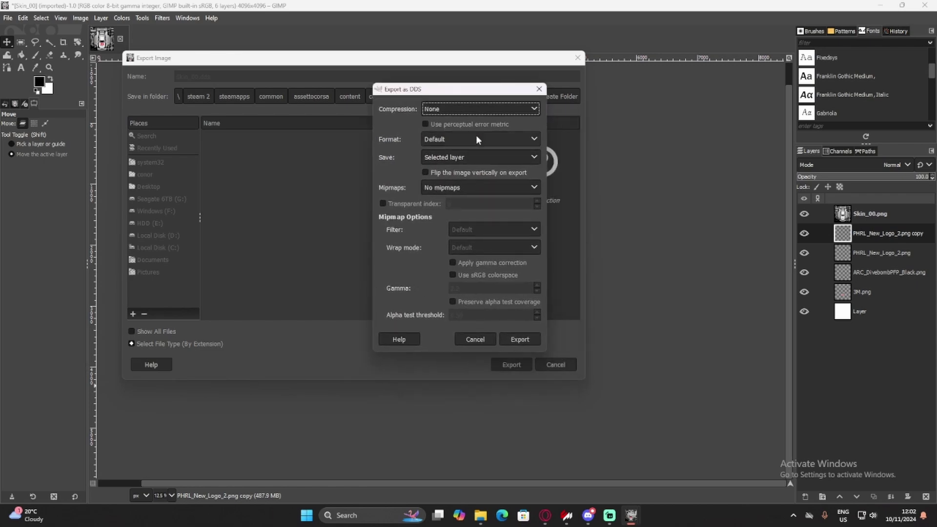
- Export with BC3 / DXT5 compression, all visible layers saved and mipmaps generated
left_click(455, 107)
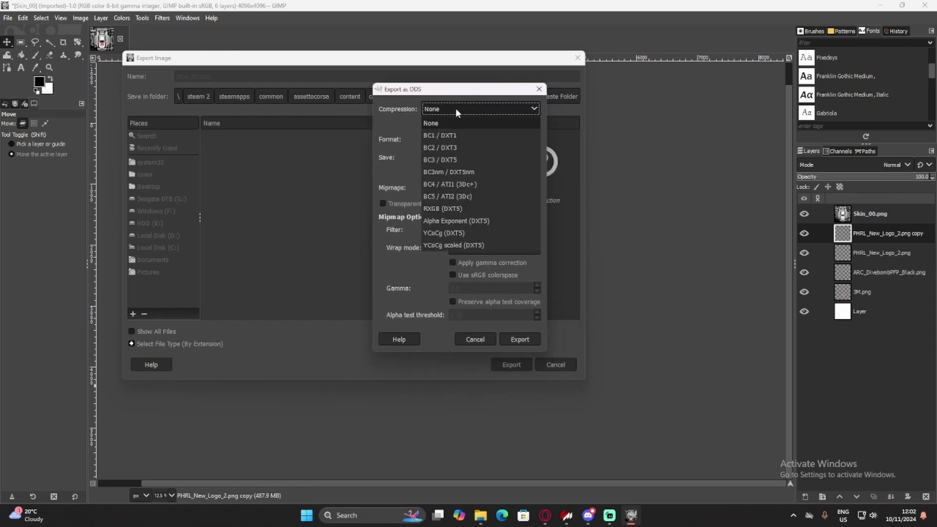
left_click(470, 160)
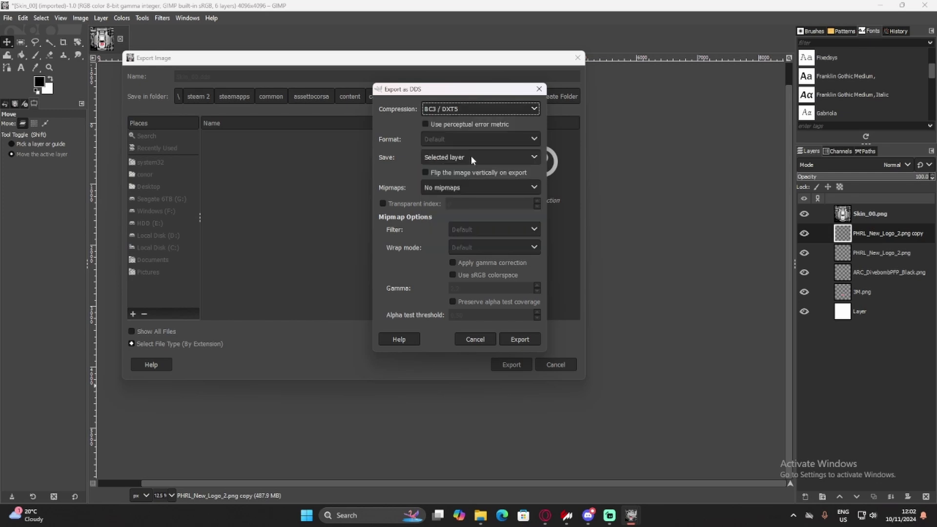
left_click(471, 159)
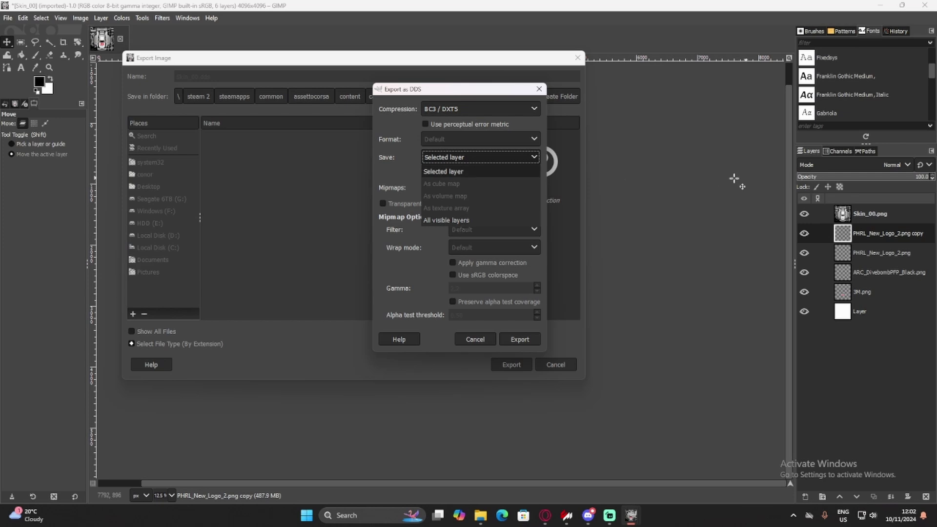
left_click(444, 220)
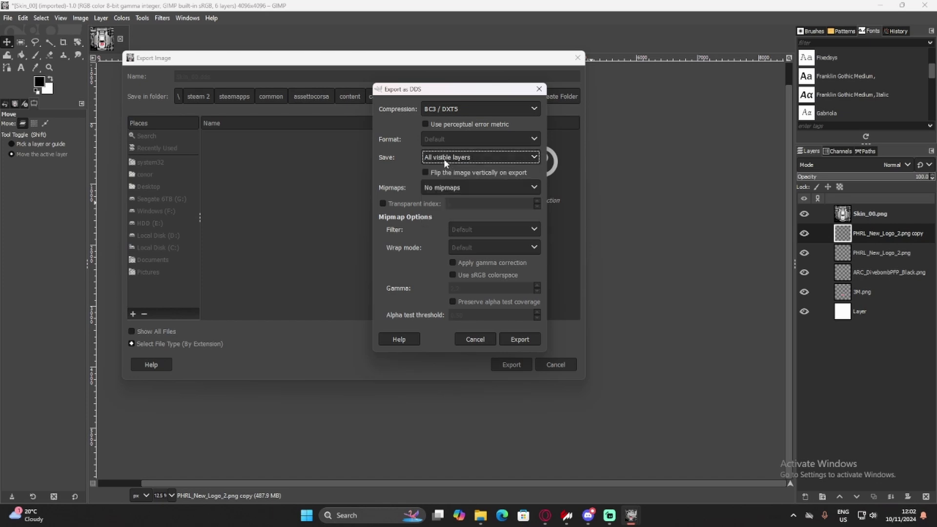
left_click(450, 188)
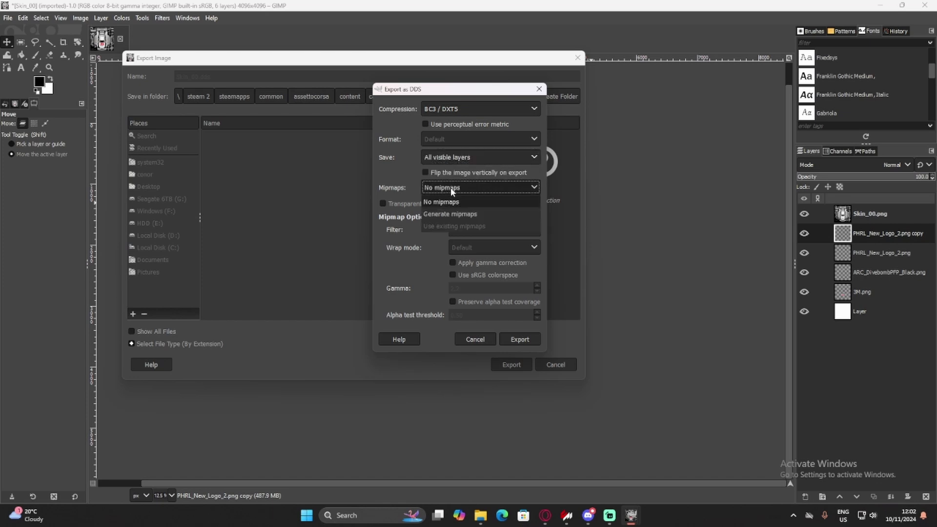
left_click(446, 214)
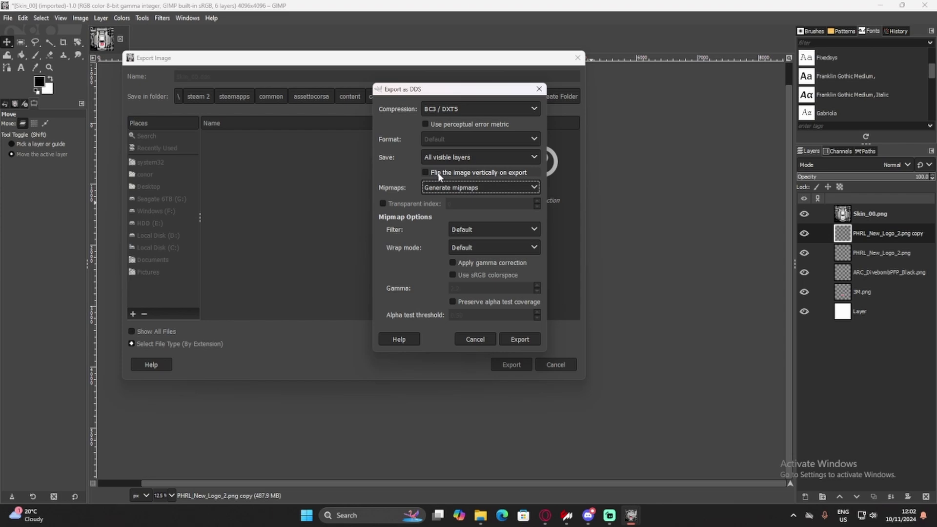
left_click(522, 344)
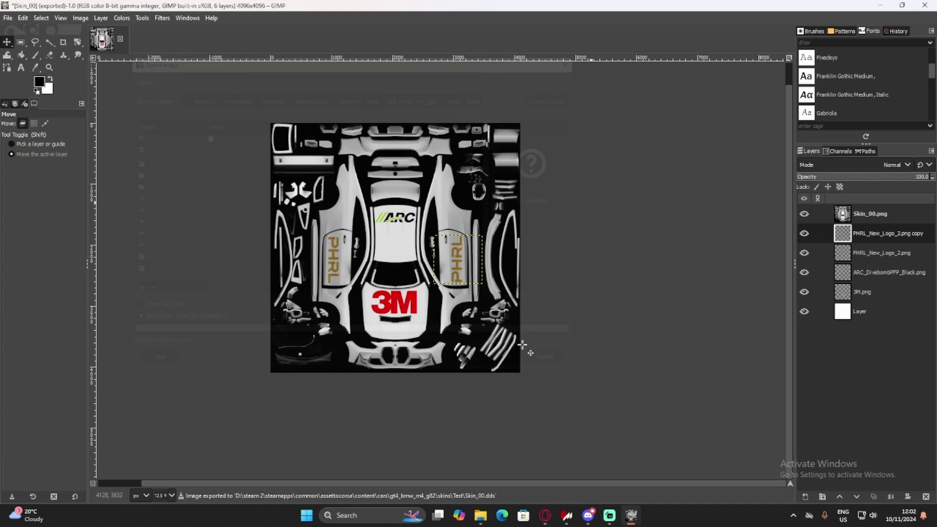
- Close Explorer and GIMP's About dialog, then select the Test skin in Content Manager
left_click_drag(432, 8, 273, 166)
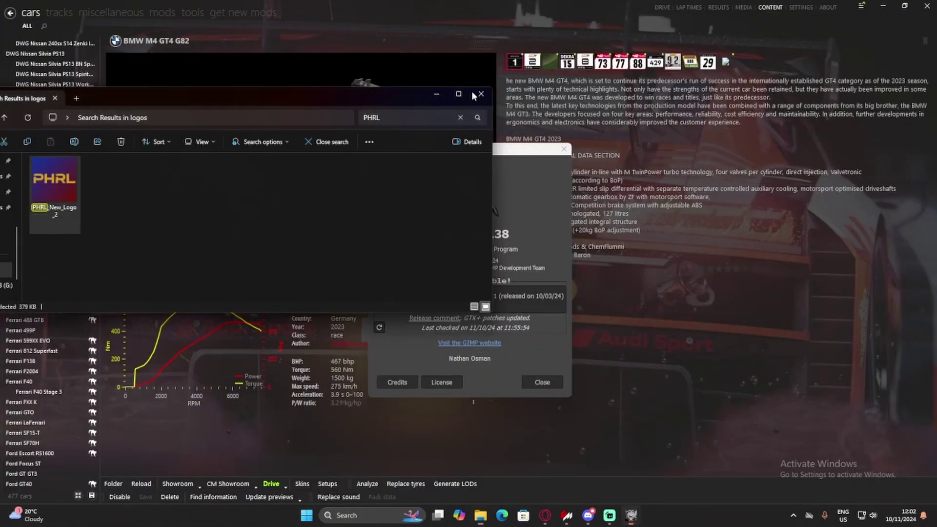
left_click(480, 94)
left_click(543, 382)
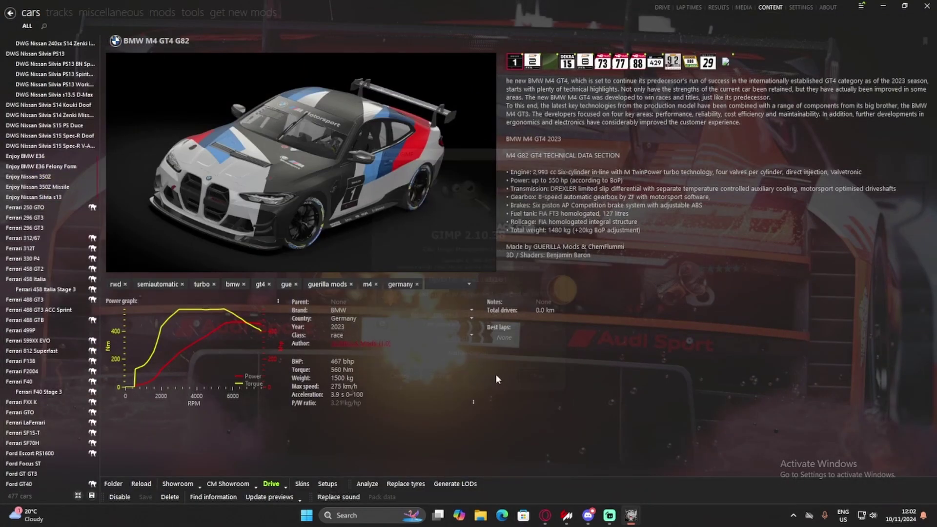
left_click(727, 62)
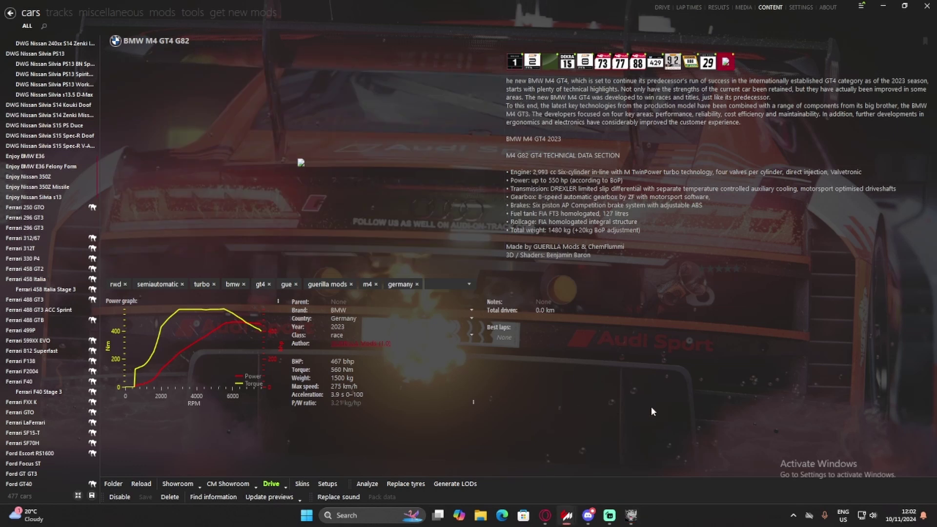
- View the BMW M4 GT4 G82 in CM Showroom from a top-down angle
mouse_move(632, 521)
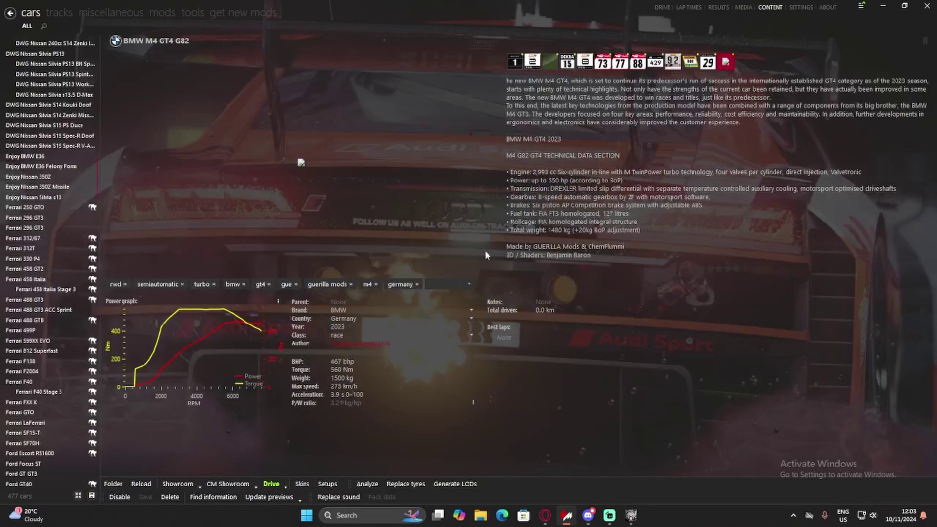
left_click(276, 484)
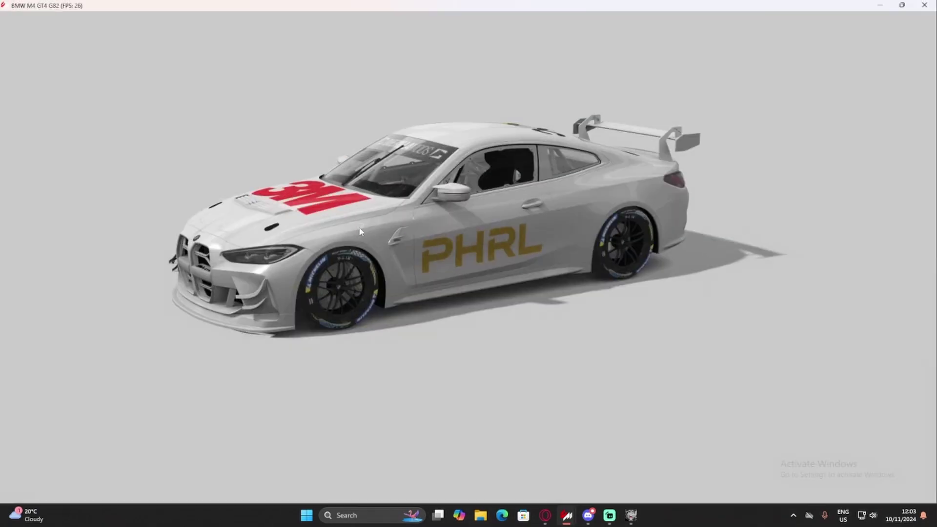
left_click_drag(439, 253, 594, 238)
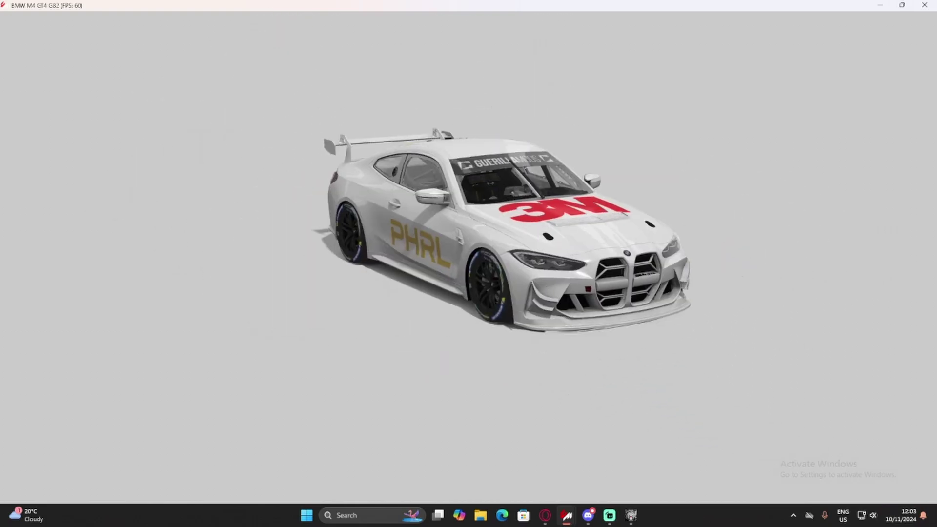
- Orbit over the bonnet, rear and front to check the 3M, ARC and PHRL logos, then return to GIMP
left_click_drag(722, 90, 768, 89)
left_click_drag(489, 244, 656, 337)
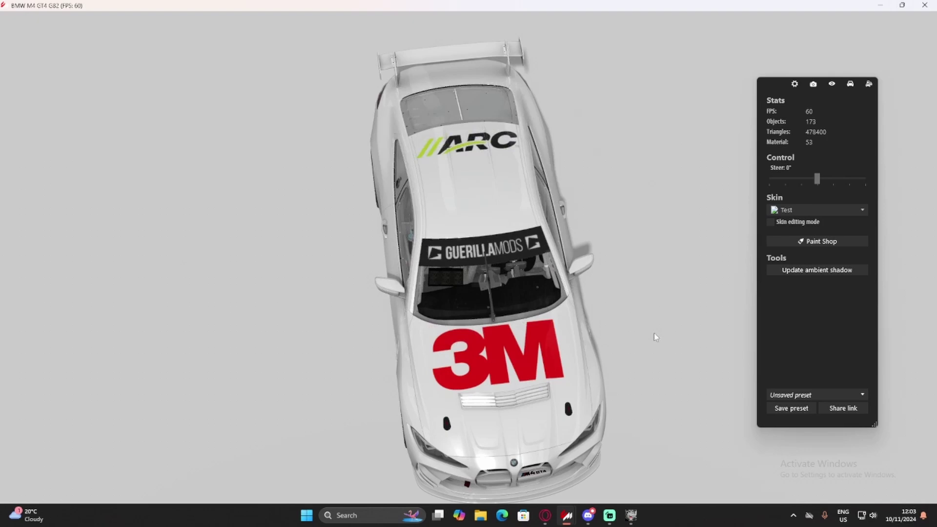
left_click_drag(512, 200, 435, 198)
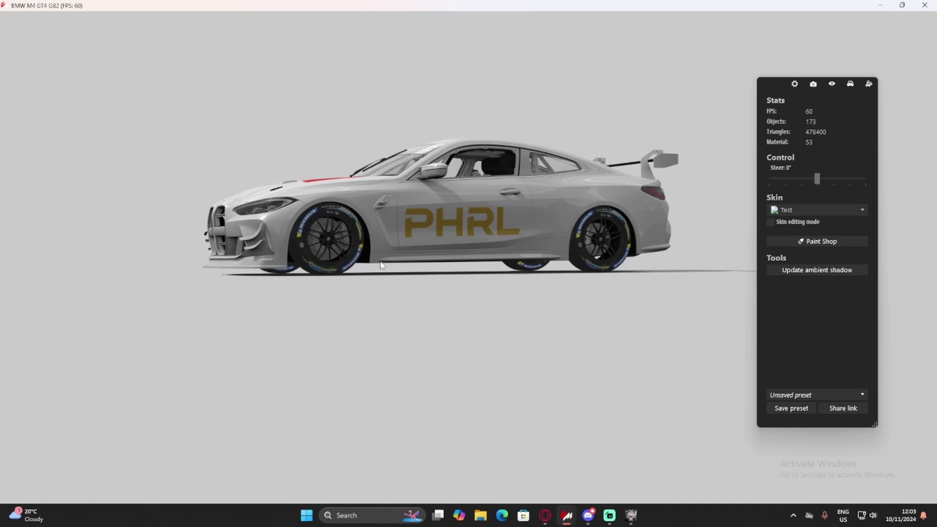
left_click_drag(382, 266, 557, 323)
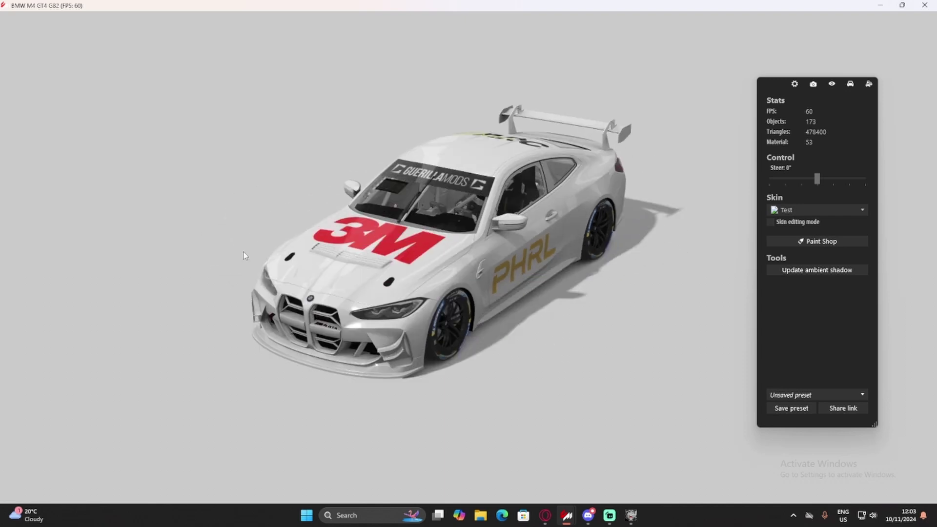
left_click_drag(244, 254, 342, 254)
key("alt+Tab")
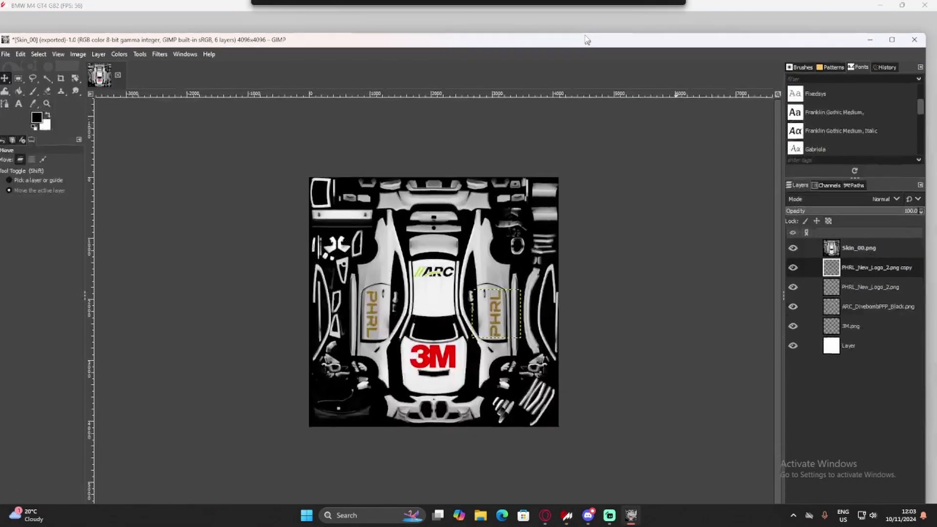
- Check the left-side PHRL logo, select the PHRL_New_Logo_2.png layer, and open File Explorer
double_click(588, 40)
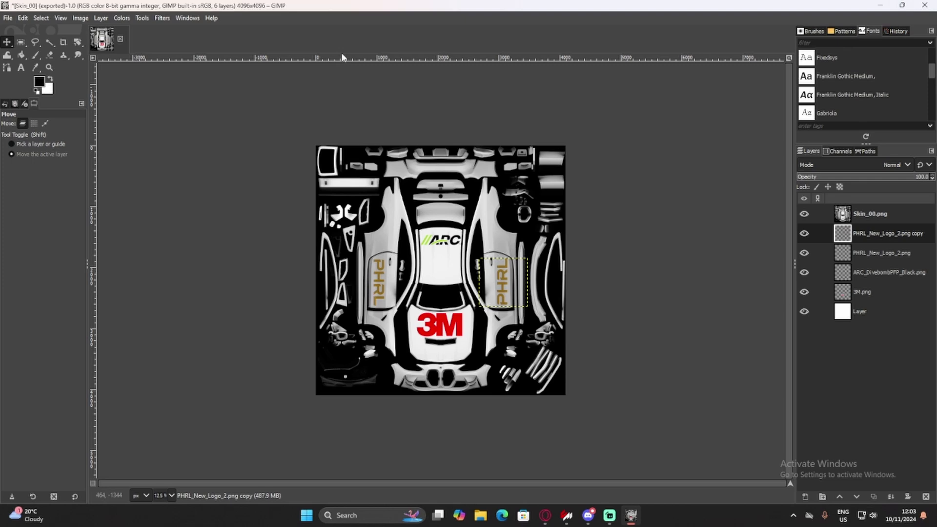
key("alt+Tab")
left_click_drag(219, 115, 546, 282)
key("alt+Tab")
left_click(820, 253)
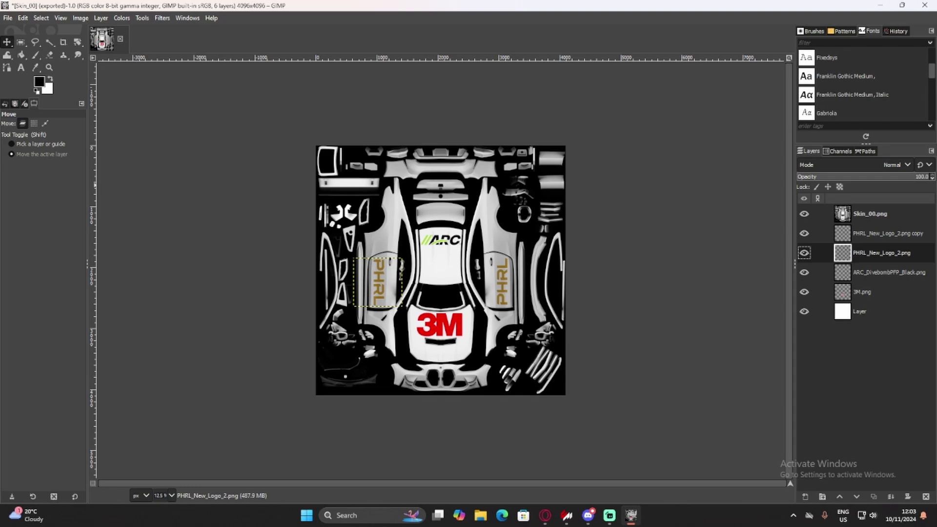
key("super+e")
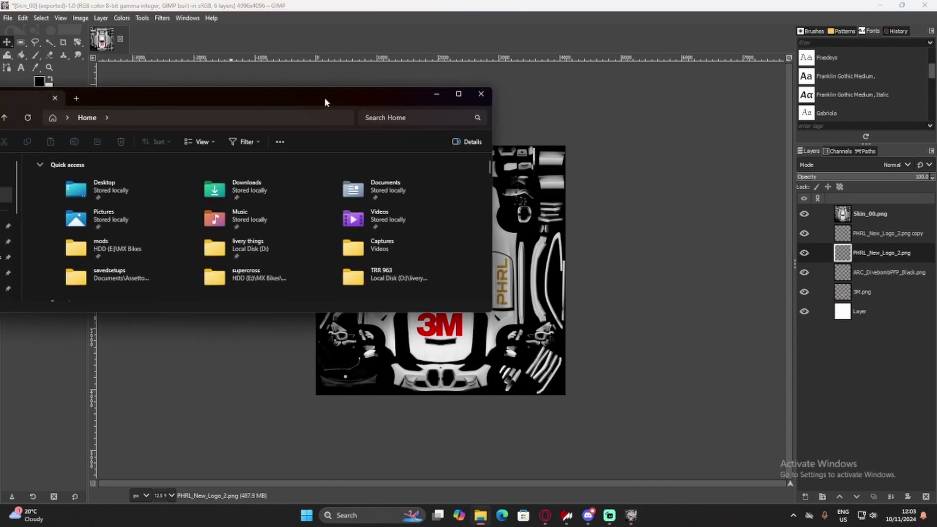
- Browse into livery things > logos and select the BBS_t logo image
left_click_drag(326, 102, 381, 92)
double_click(293, 244)
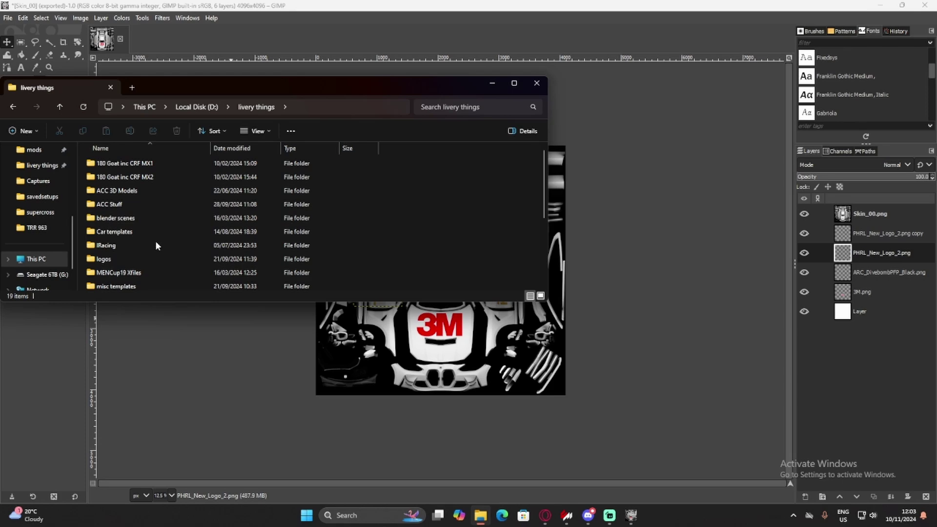
double_click(161, 259)
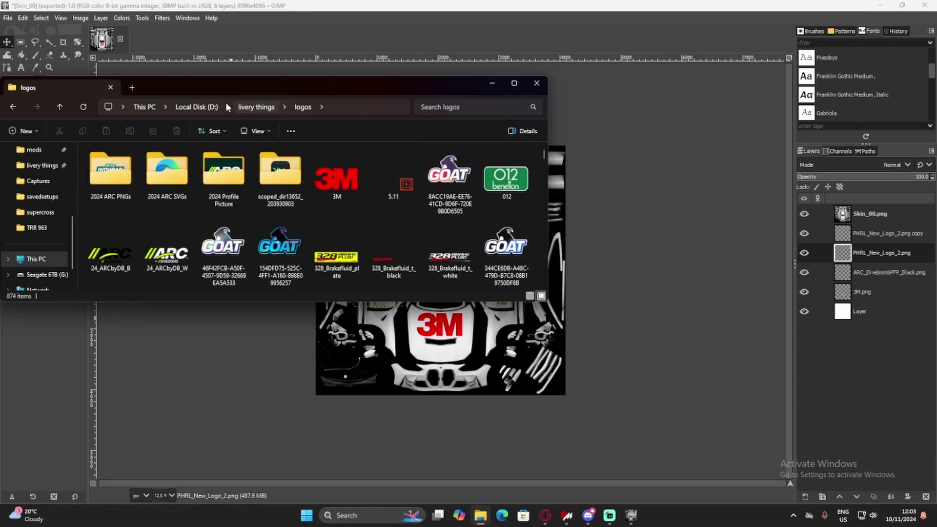
left_click_drag(233, 87, 234, 71)
scroll(342, 205, "down", 5)
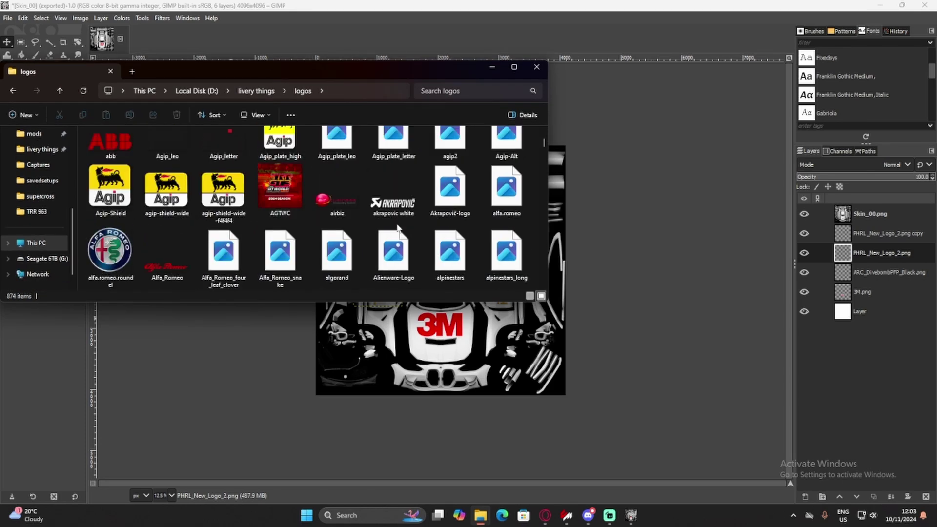
scroll(321, 241, "down", 1)
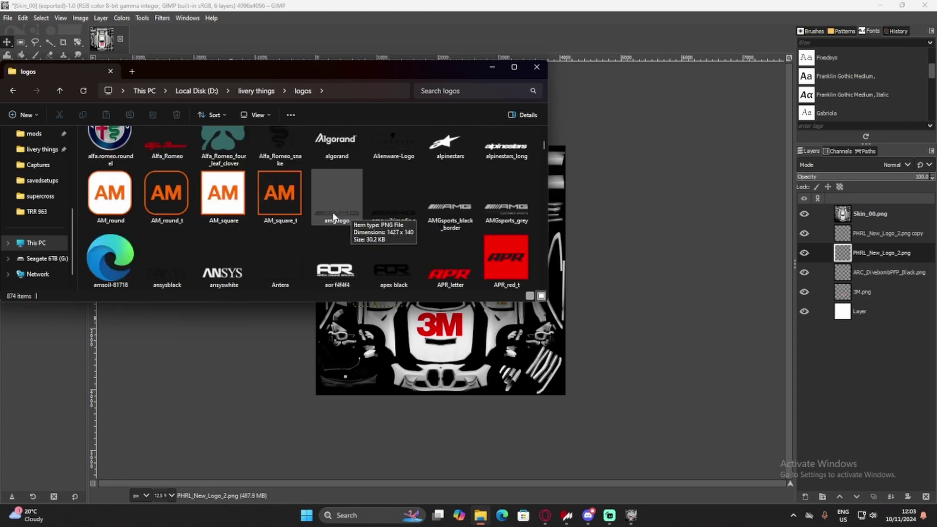
scroll(449, 254, "down", 2)
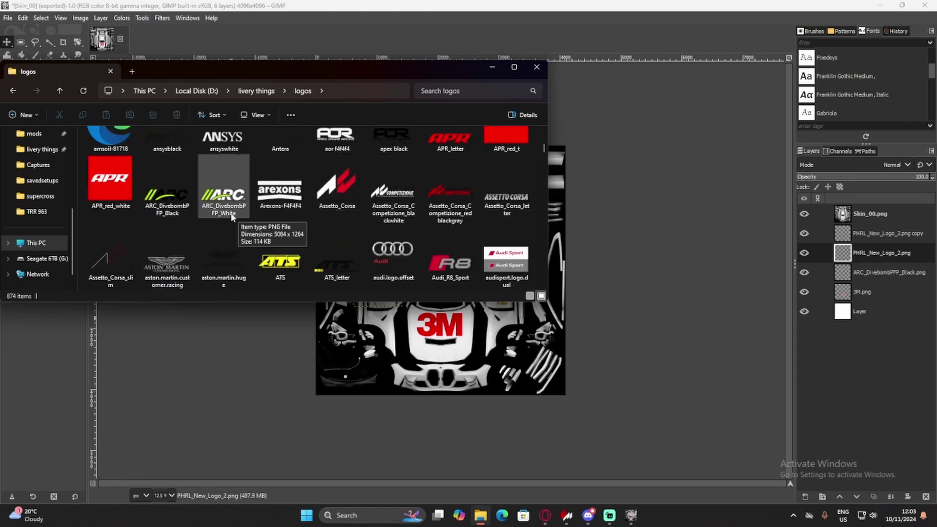
scroll(318, 220, "down", 1)
scroll(420, 205, "down", 2)
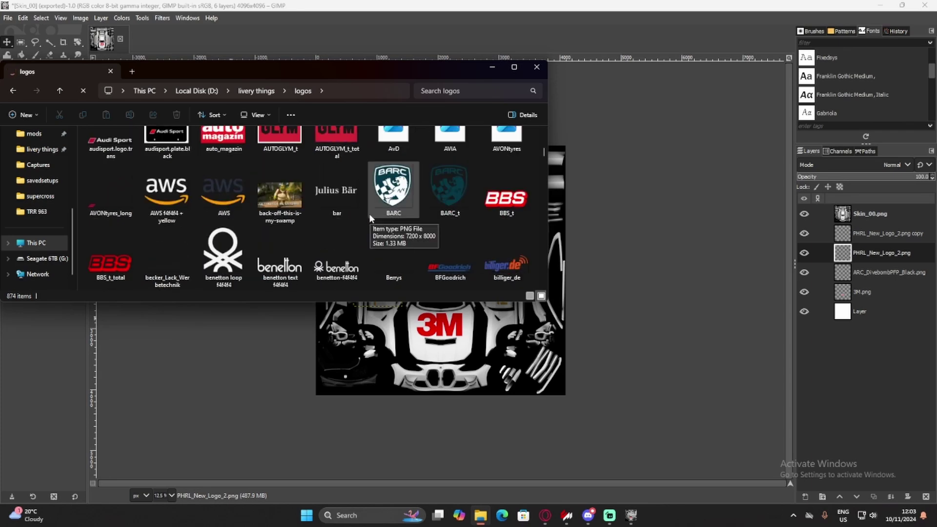
scroll(498, 204, "down", 3)
scroll(439, 205, "up", 2)
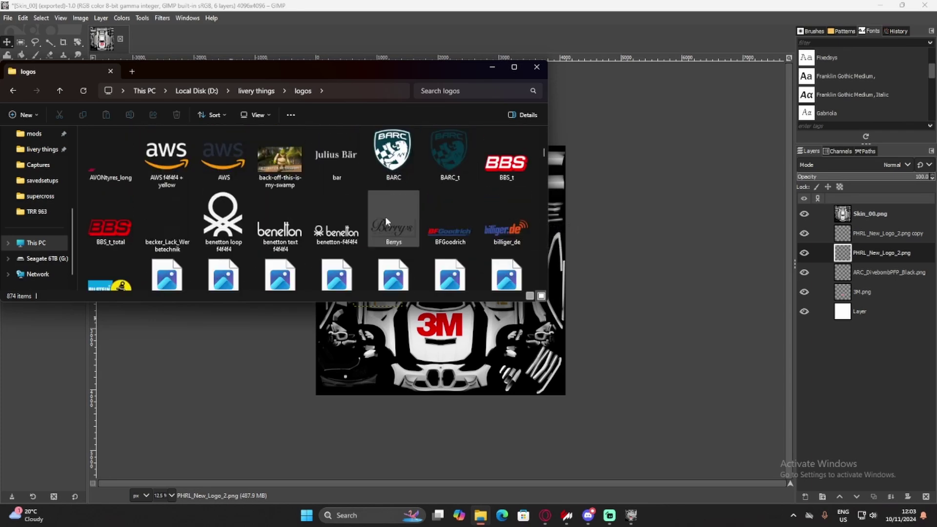
left_click(504, 193)
- Add BBS_t.png as a layer, scale it to 527×204 and place it on the roof under ARC
left_click_drag(429, 355, 469, 322)
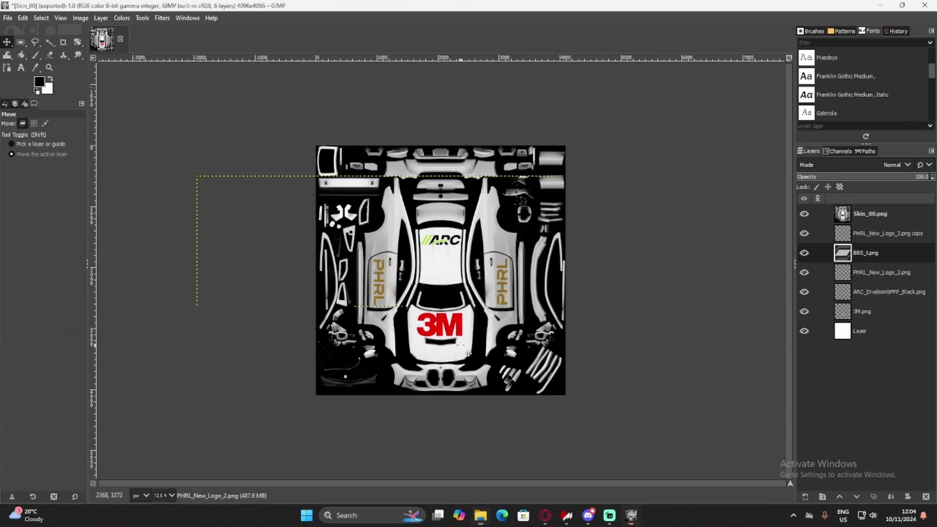
key("shift+s")
left_click(464, 297)
left_click_drag(684, 270, 335, 269)
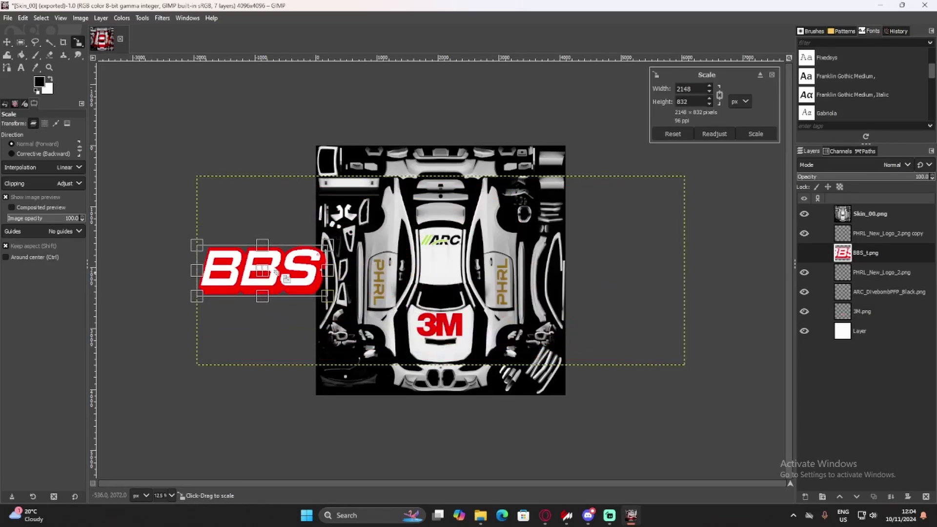
left_click_drag(268, 270, 440, 265)
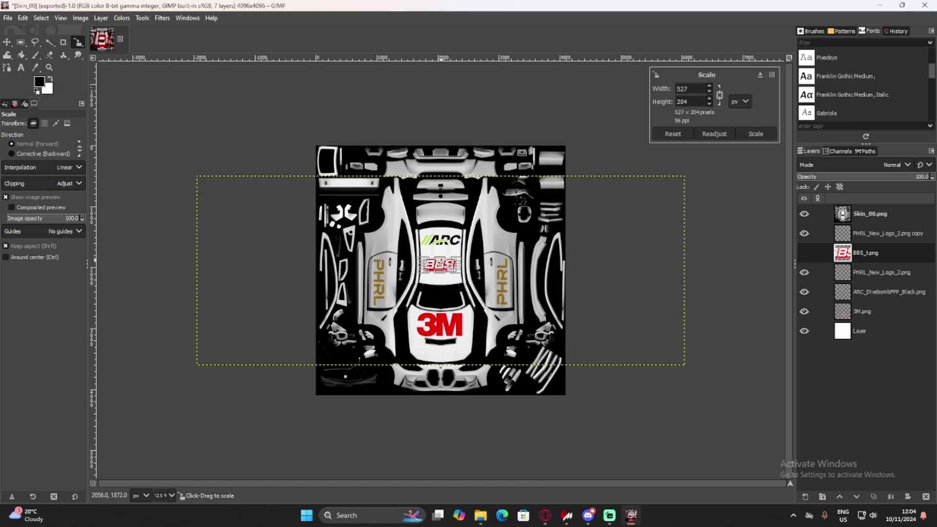
scroll(440, 265, "up", 4)
key("Return")
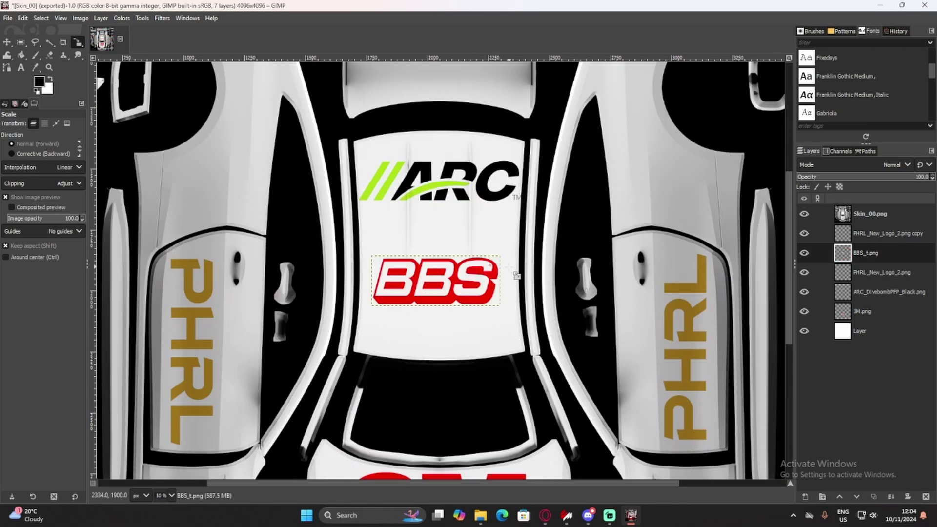
scroll(522, 319, "right", 3)
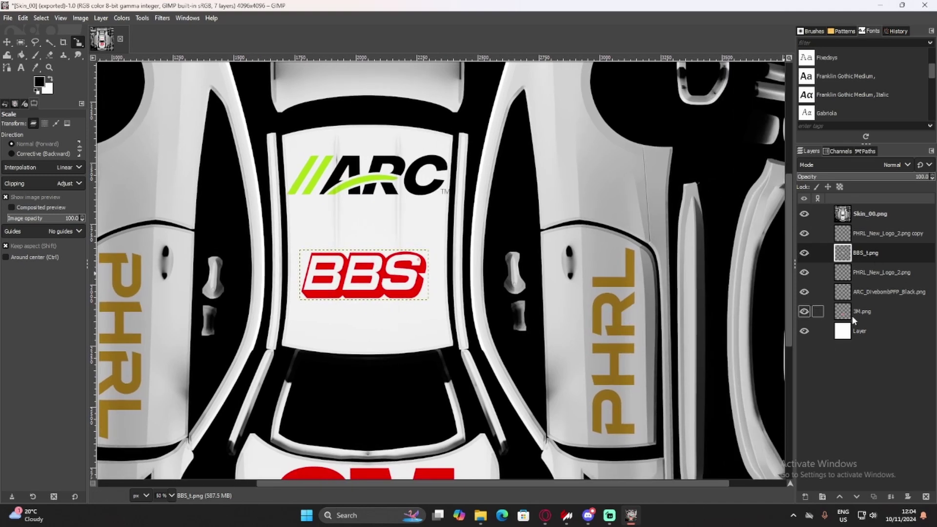
- Re-export the livery over Skin_00.dds and bring the car showroom back up
left_click(14, 17)
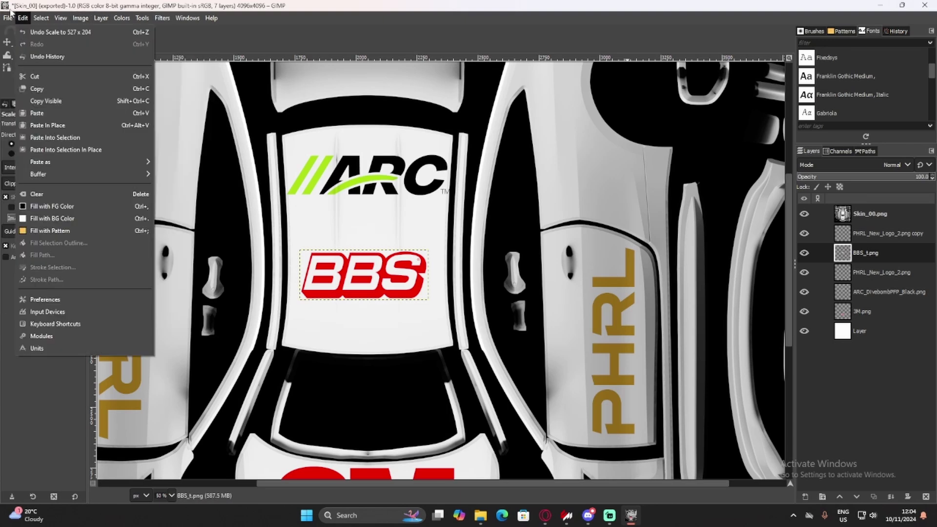
left_click(8, 15)
left_click(8, 15)
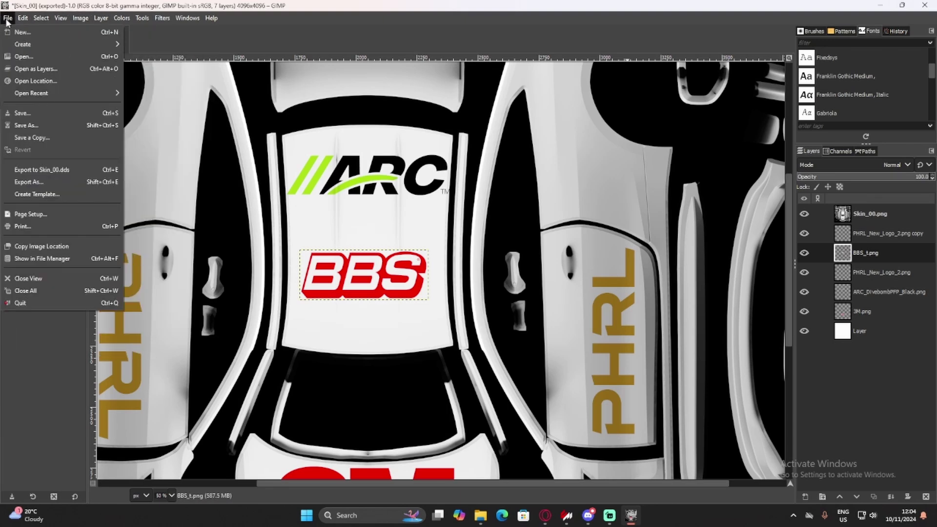
left_click(37, 170)
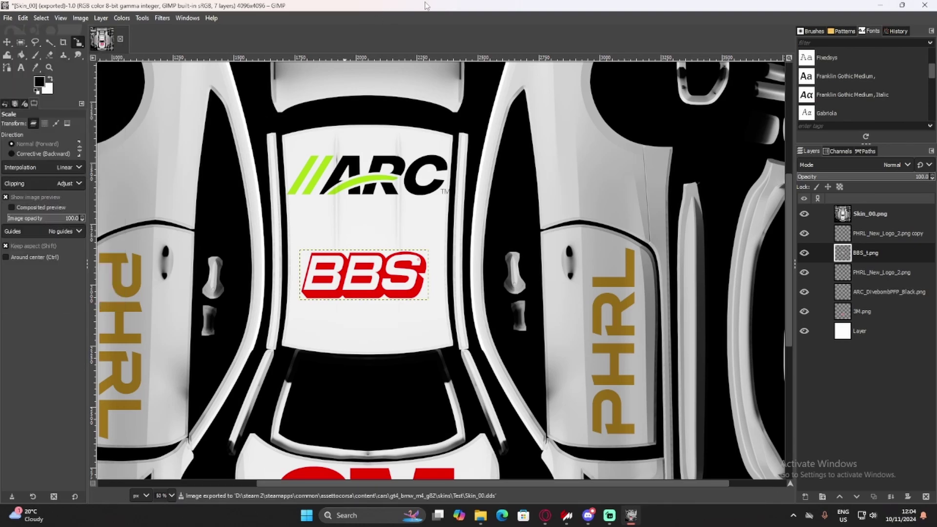
left_click(880, 5)
- Orbit the car over the roof and around both sides to inspect the new BBS logo
left_click(534, 69)
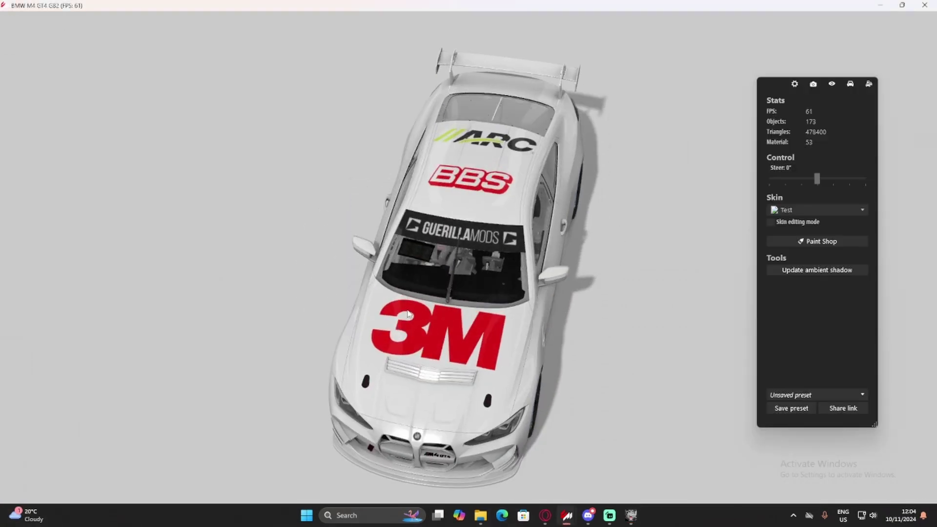
left_click_drag(408, 314, 416, 239)
left_click_drag(485, 189, 278, 232)
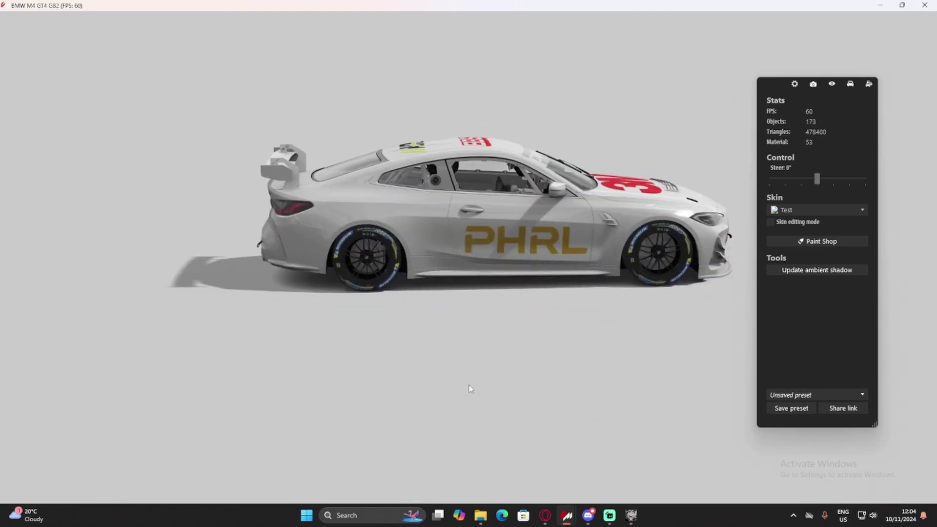
left_click_drag(471, 391, 554, 357)
left_click_drag(500, 345, 383, 307)
left_click_drag(424, 345, 517, 322)
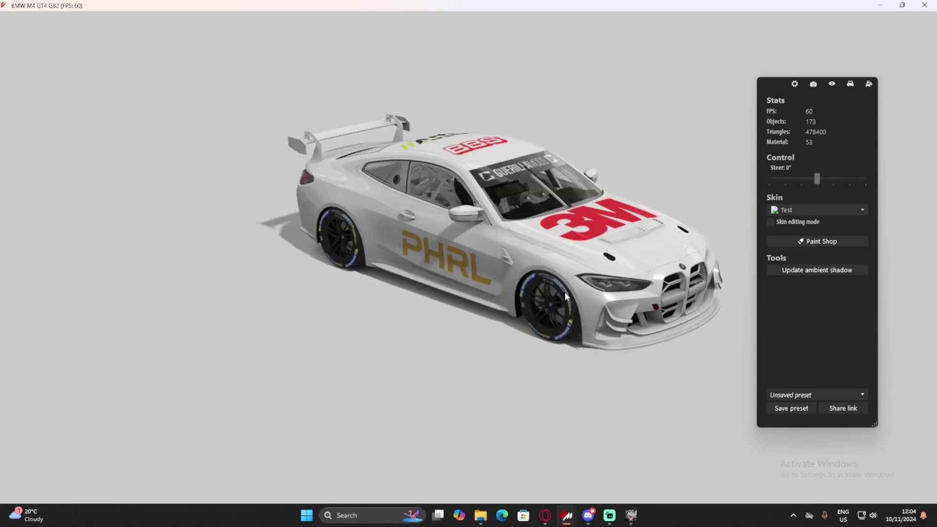
left_click_drag(565, 295, 467, 319)
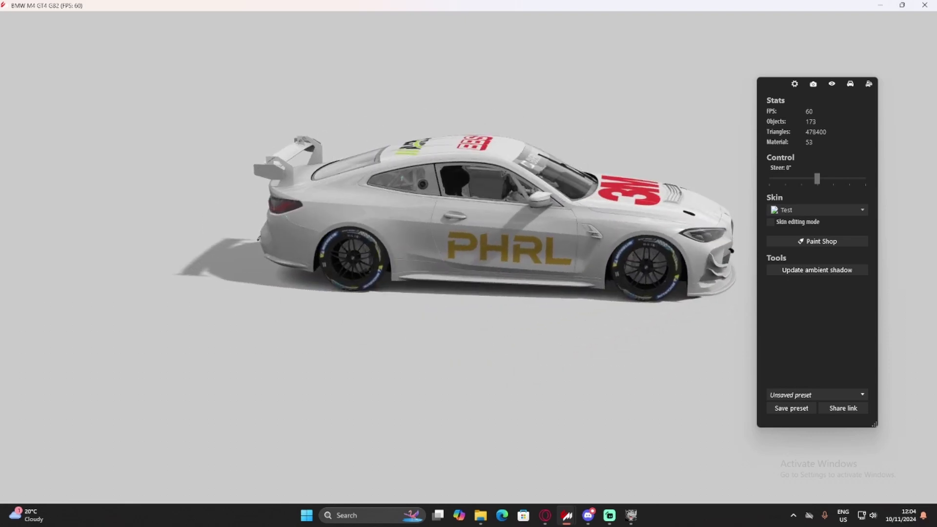
- Hide and restore the showroom settings panel, take a last front view, and close the showroom
key("h")
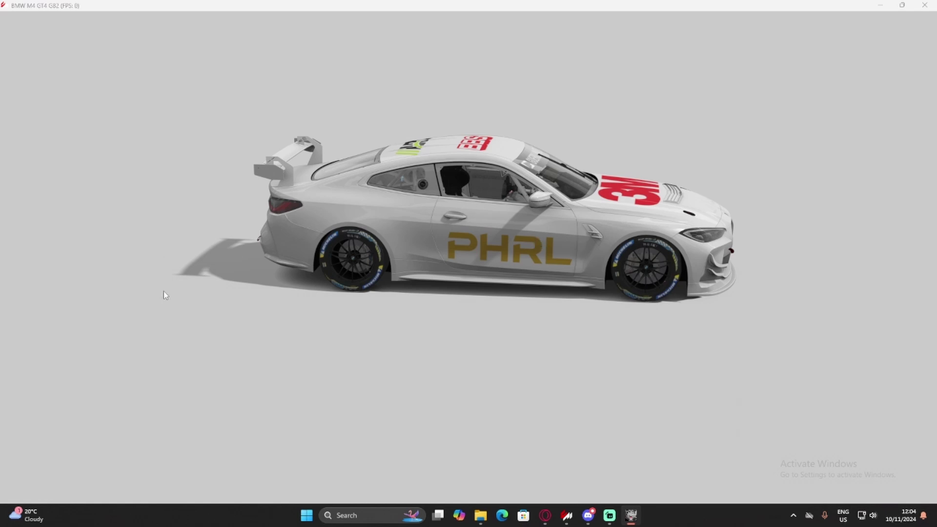
key("h")
left_click_drag(567, 284, 555, 243)
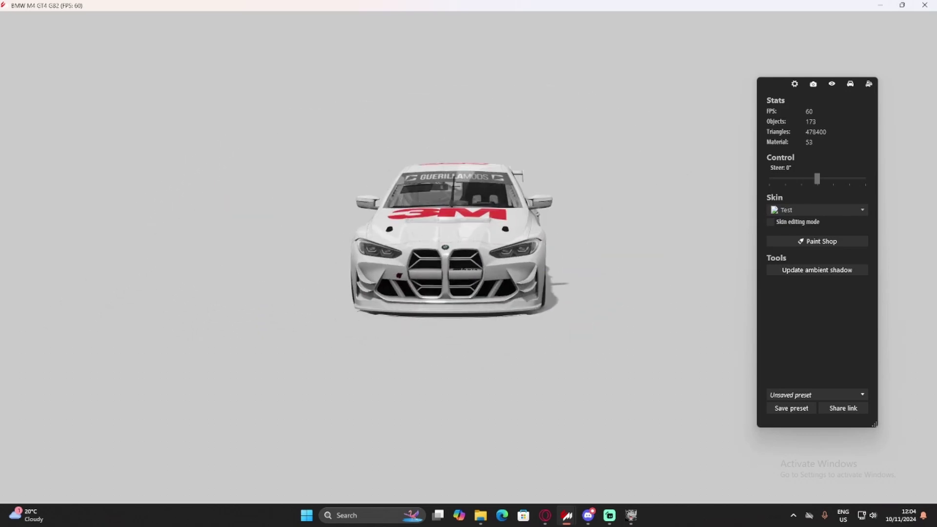
left_click(930, 8)
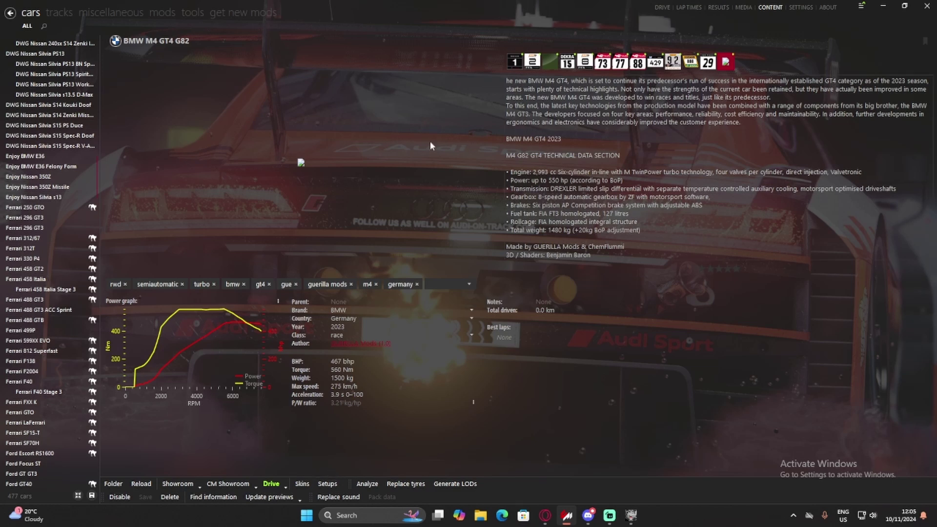
- Open and dismiss the preview-update options and the context menus of the 77 and Test liveries
left_click(300, 498)
left_click(698, 374)
right_click(618, 68)
left_click(638, 61)
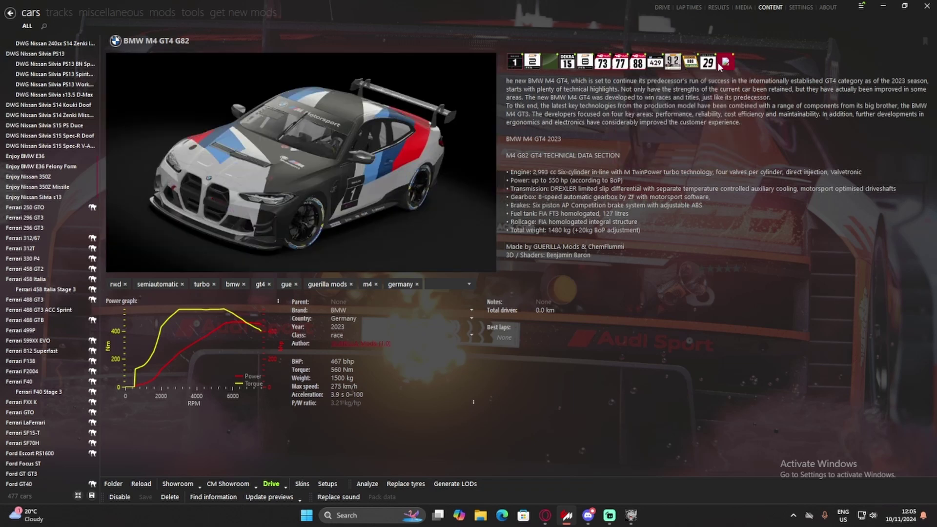
right_click(720, 65)
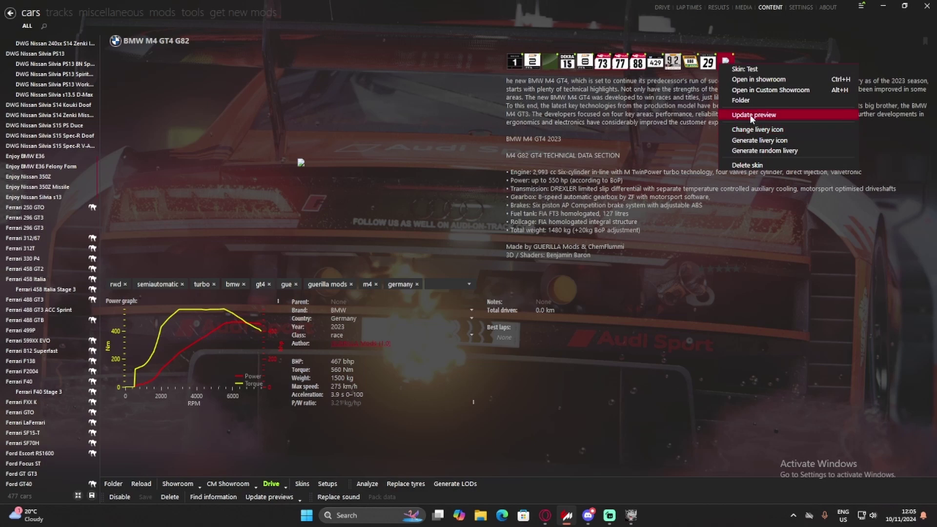
- Pick the BMW M4 GT4 G82 in the car picker, go to Manage skins, and select Test
left_click(660, 6)
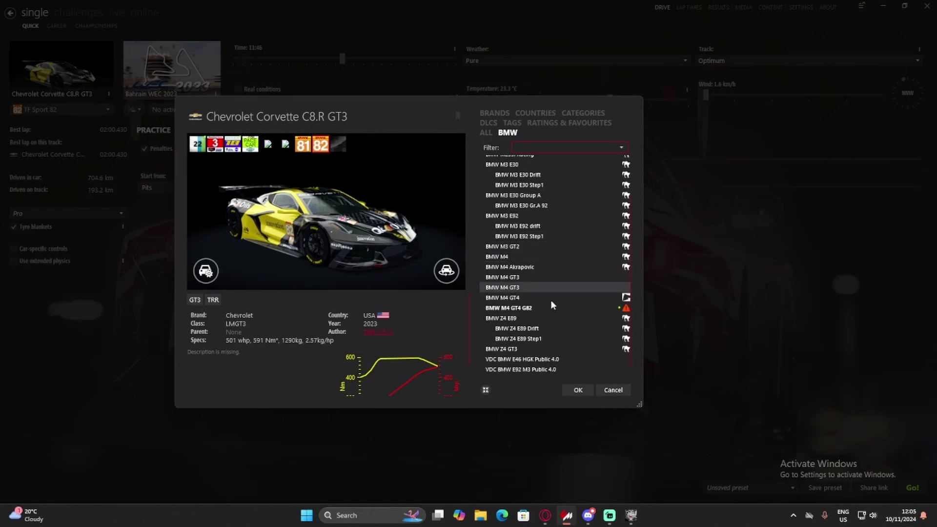
left_click(537, 298)
left_click(537, 308)
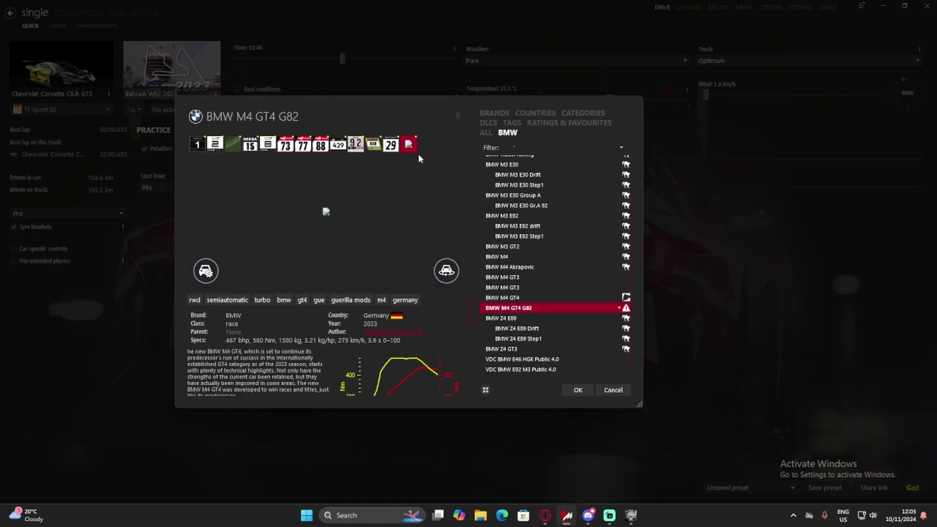
right_click(516, 309)
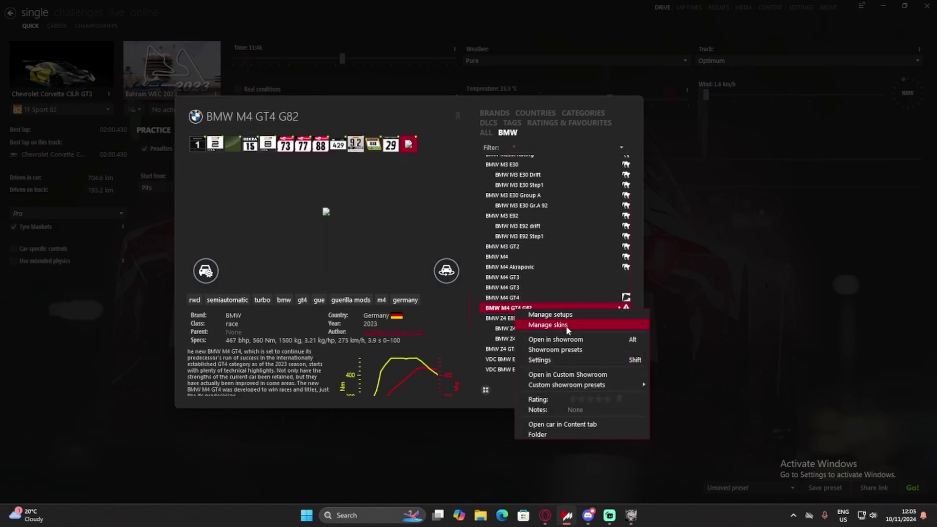
left_click(565, 326)
left_click(625, 390)
left_click(45, 207)
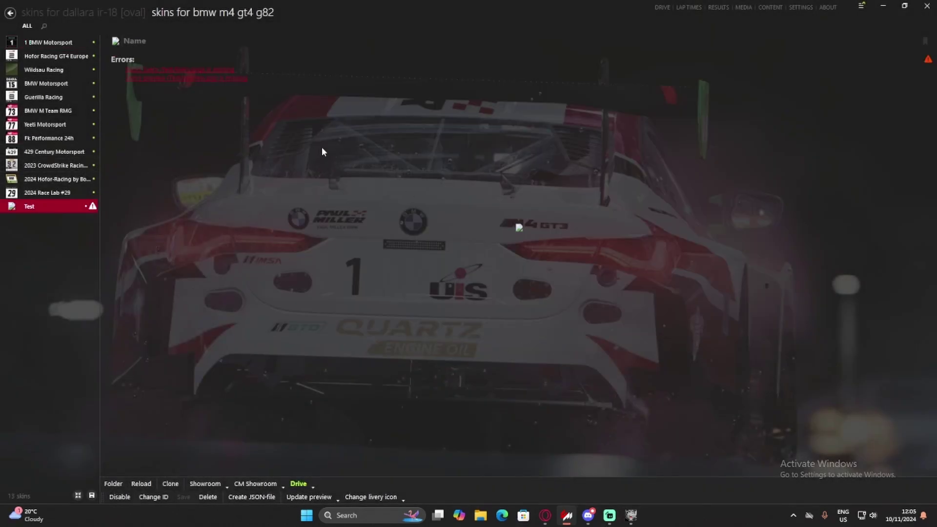
- Update the Test skin's preview image using the Dynamic preset
left_click(337, 497)
mouse_move(363, 486)
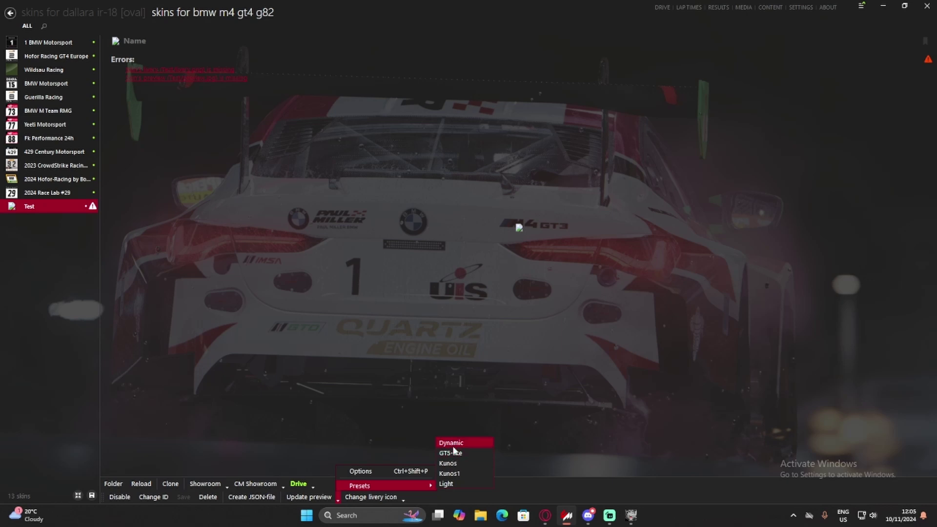
left_click_drag(44, 182, 39, 207)
left_click(336, 500)
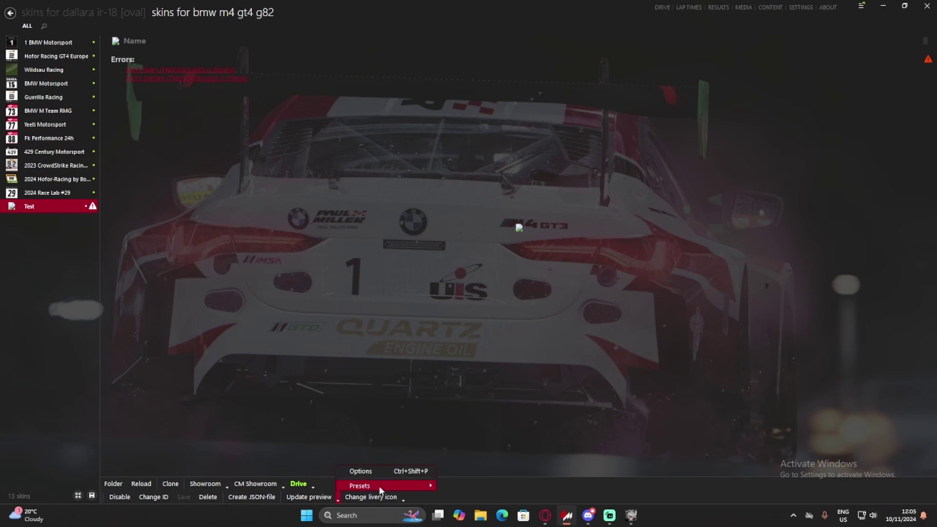
left_click(459, 444)
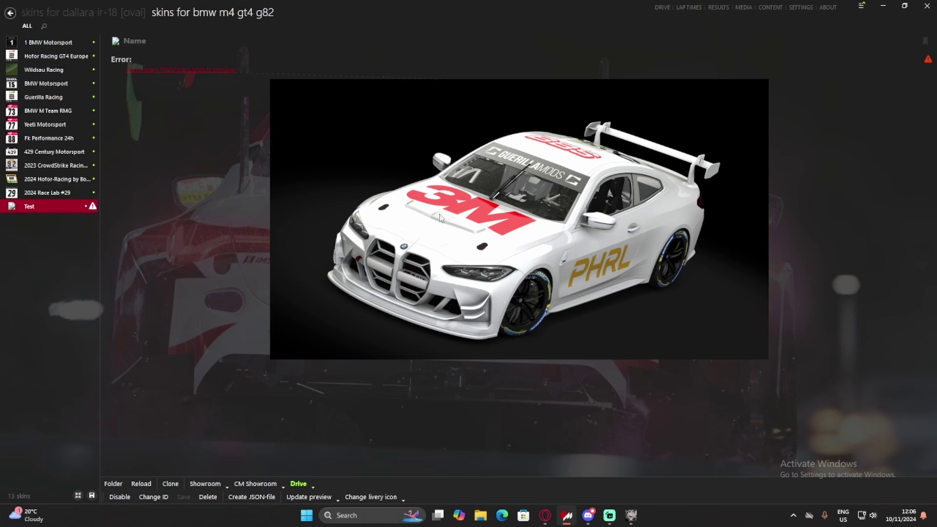
- Generate a new livery icon for the Test skin and rename it 'Test Example'
left_click(403, 498)
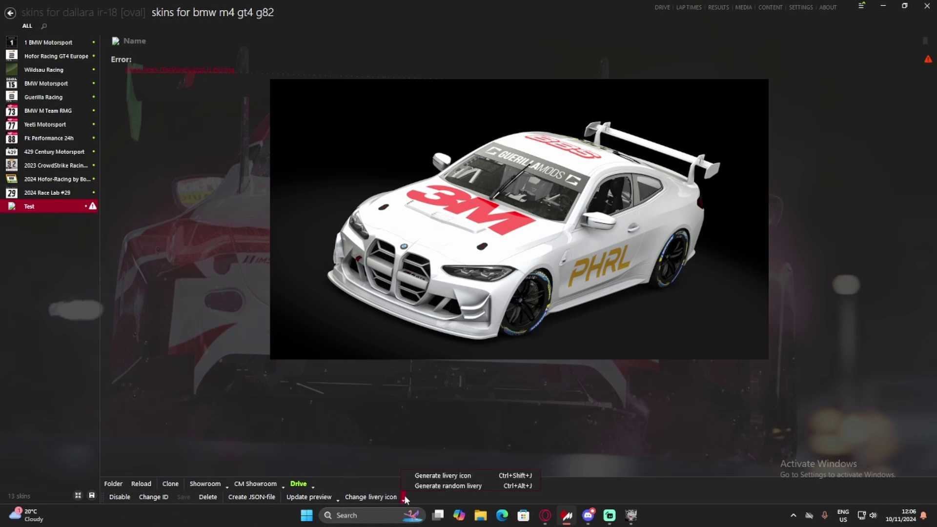
left_click(437, 477)
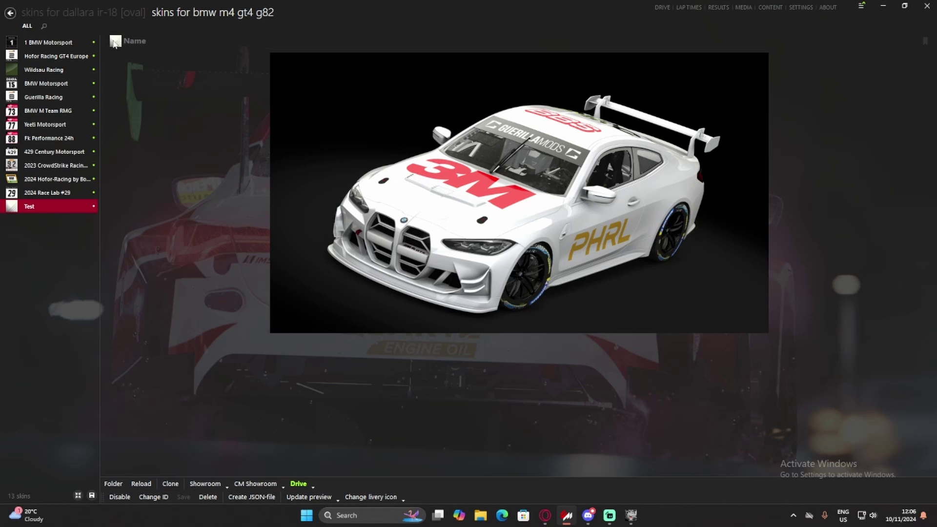
left_click(172, 37)
type("uasyfgujasd")
key("BackSpace")
key("BackSpace")
key("BackSpace")
key("BackSpace")
key("BackSpace")
key("BackSpace")
key("BackSpace")
key("BackSpace")
key("BackSpace")
key("BackSpace")
key("BackSpace")
type("Test Example")
key("Return")
left_click(48, 126)
- Browse the livery previews and open File Explorer into the misc templates folder
left_click(50, 139)
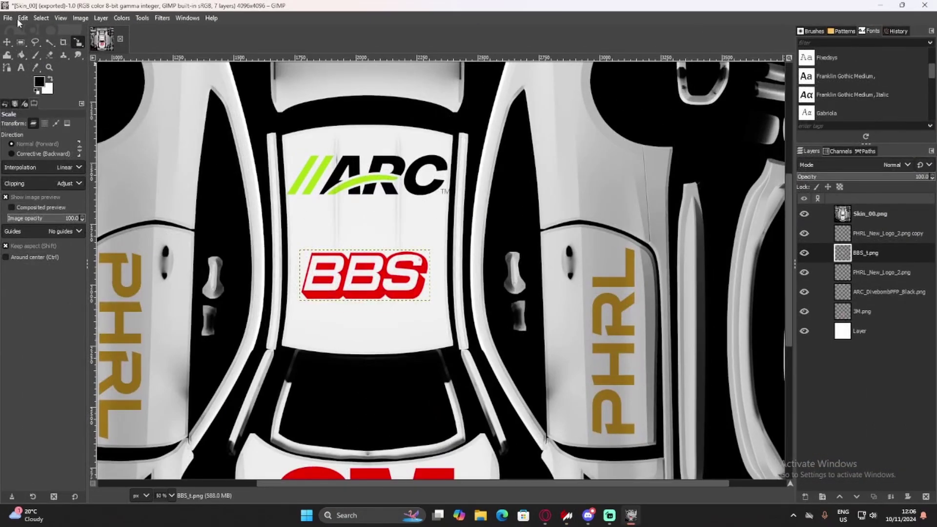
left_click(481, 516)
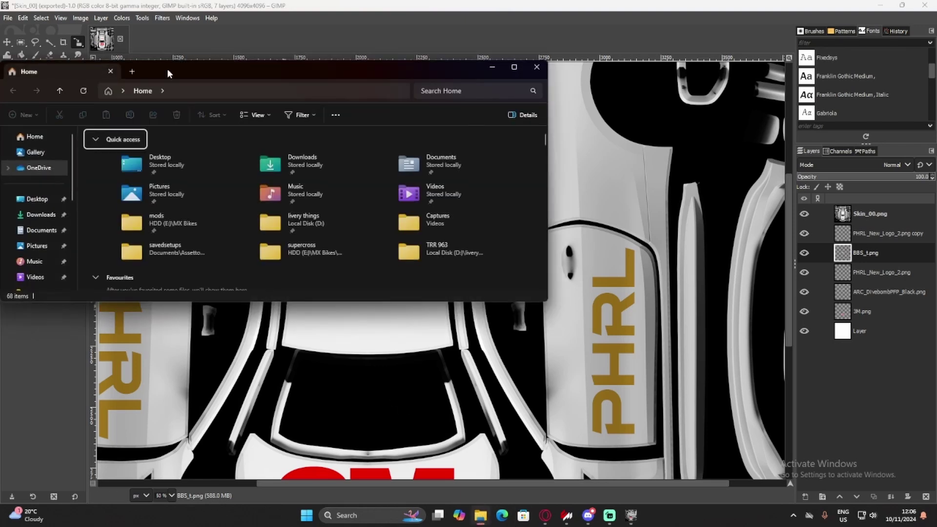
key("alt+Tab")
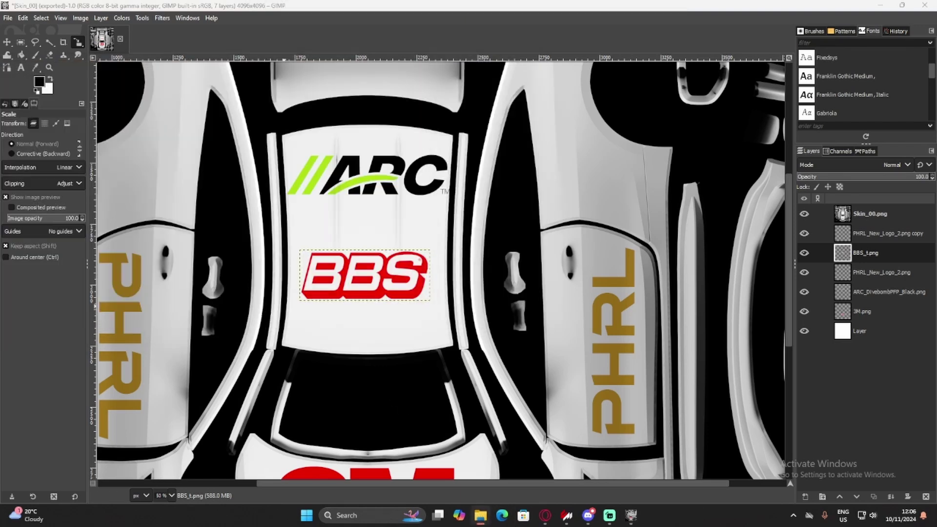
scroll(494, 311, "down", 3)
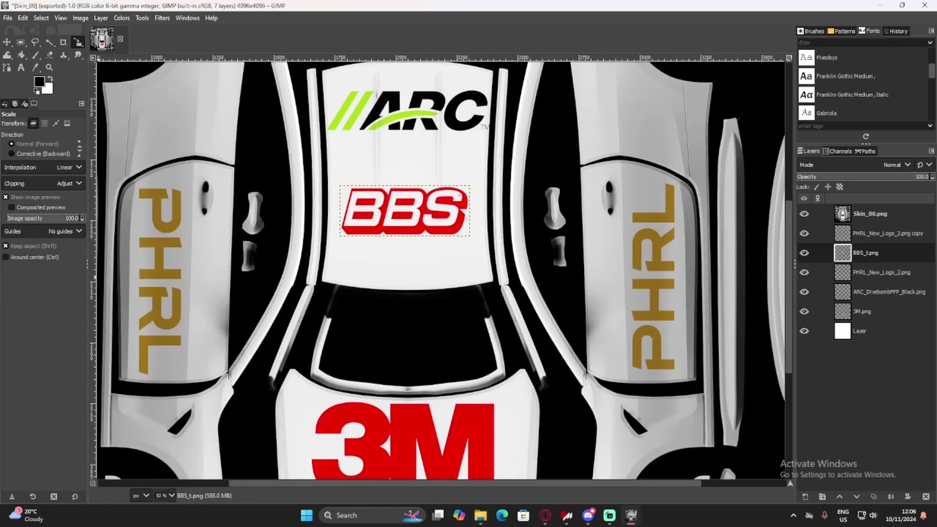
key("alt+Tab")
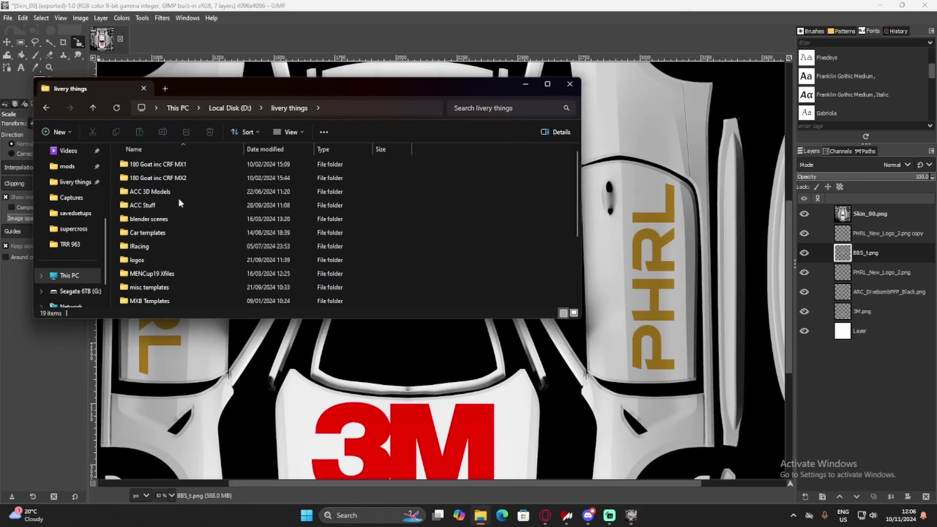
scroll(187, 275, "down", 1)
double_click(181, 250)
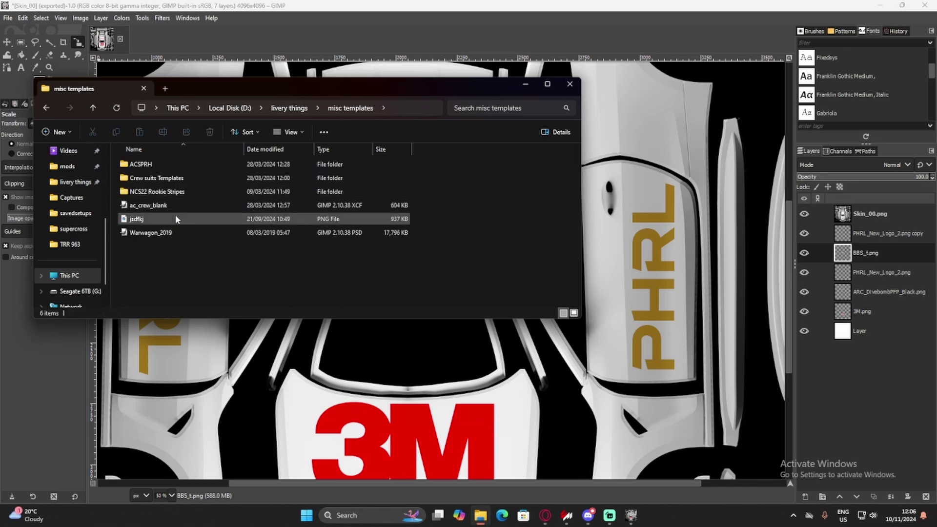
- Open universal-number-plate-2.0.xcf from D:\livery things\numbers in GIMP
left_click(45, 108)
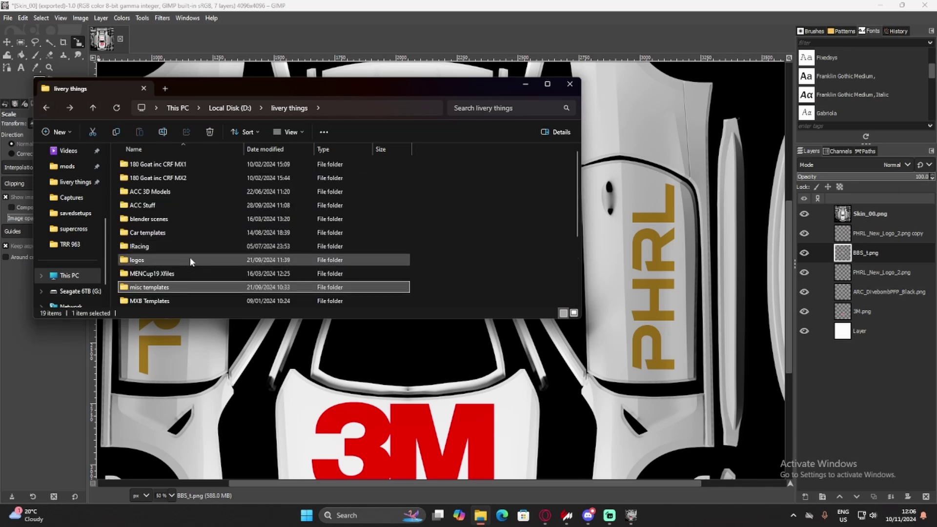
scroll(169, 244, "down", 2)
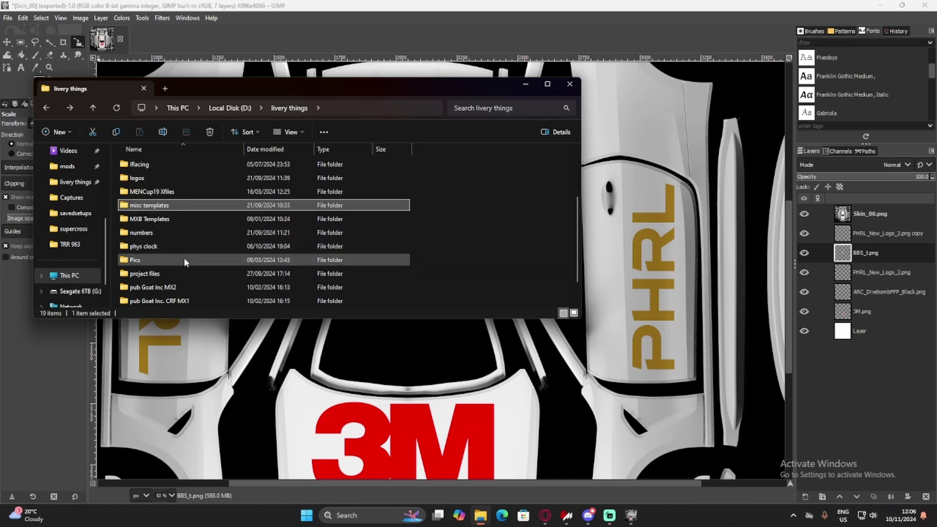
double_click(174, 234)
scroll(344, 256, "down", 2)
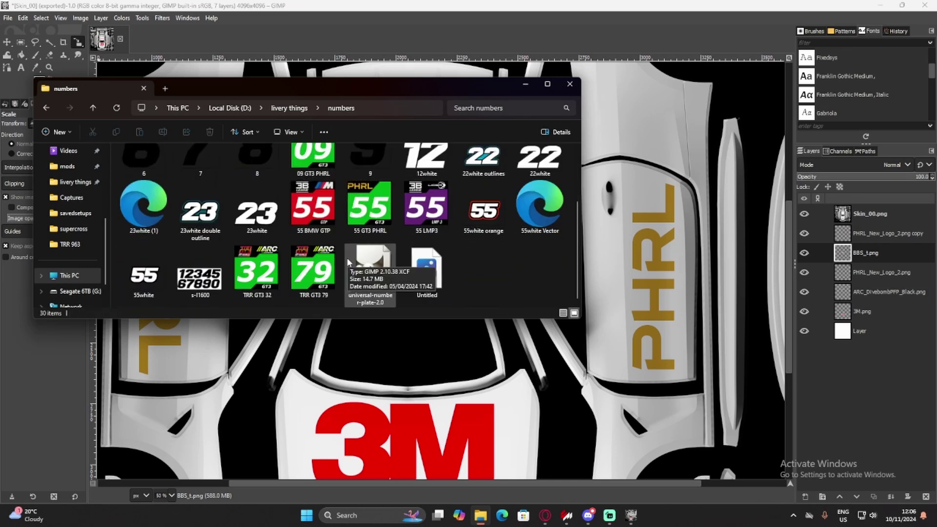
double_click(389, 266)
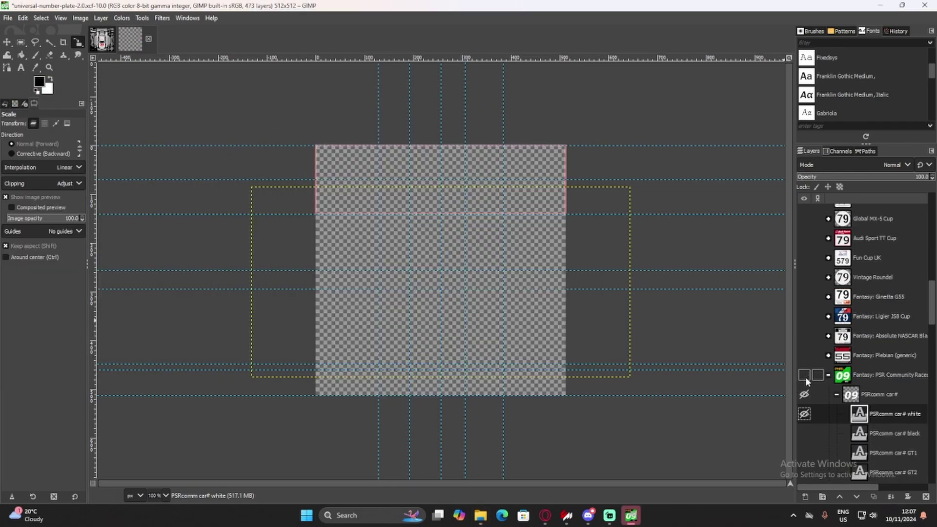
- Hide the PSR Community Races plate and briefly toggle the VLN (2016) plate on and off
left_click(805, 375)
scroll(830, 356, "up", 5)
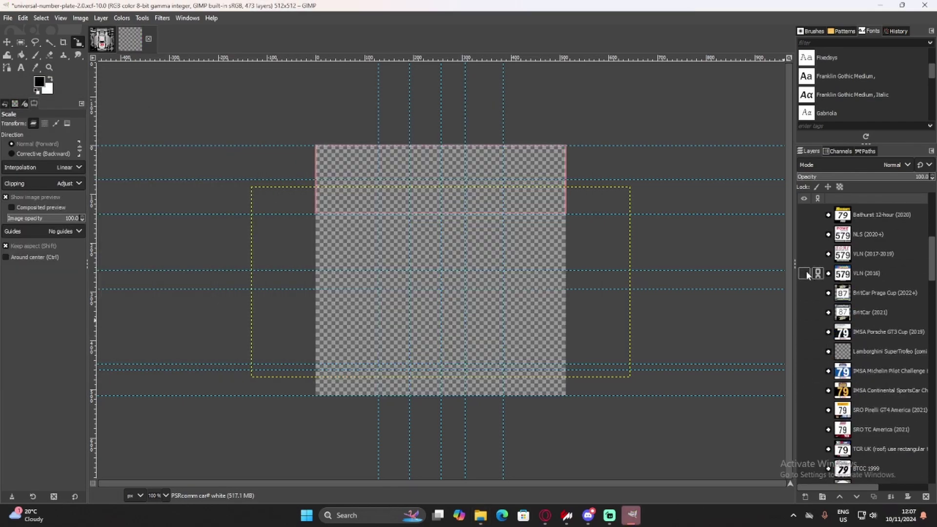
left_click(805, 272)
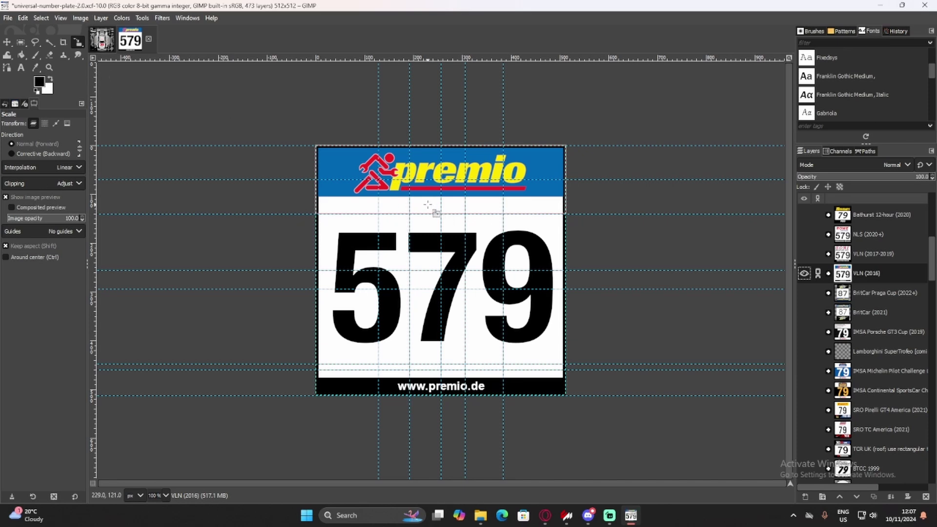
scroll(864, 342, "up", 5)
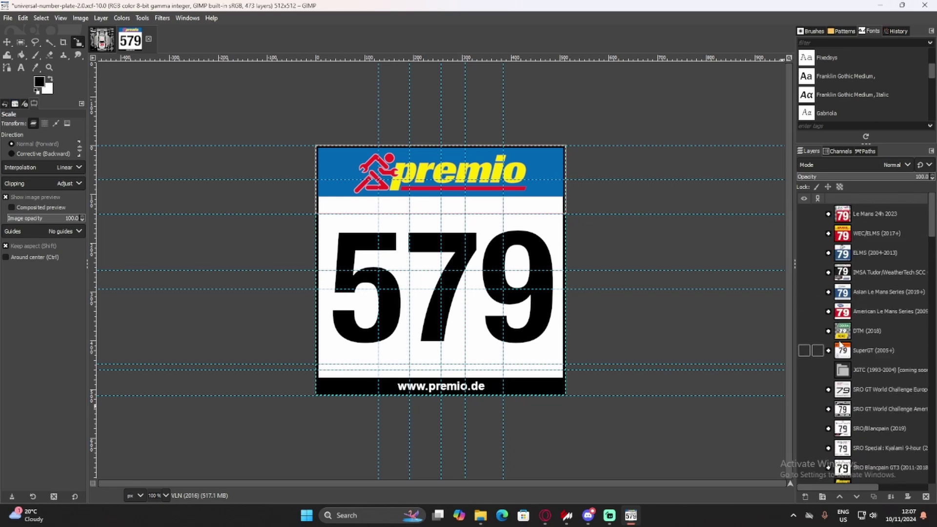
scroll(840, 332, "down", 9)
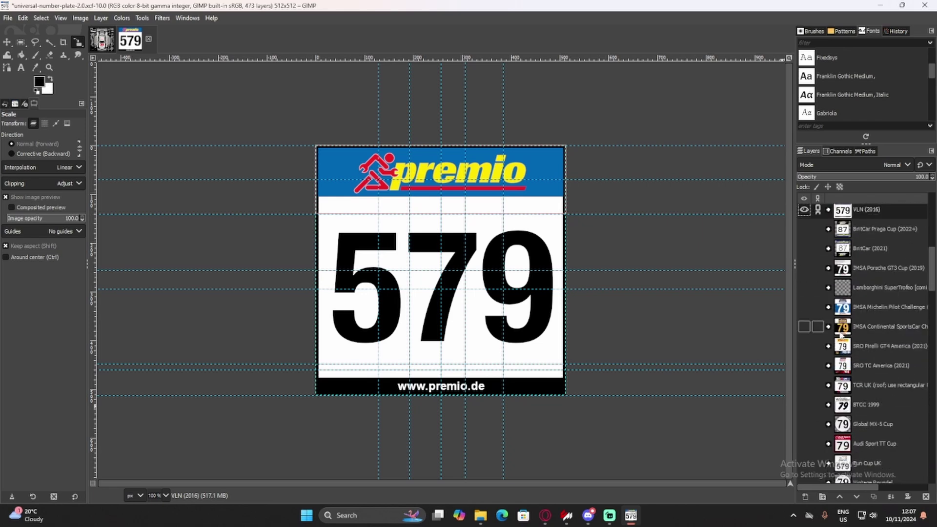
scroll(841, 336, "up", 9)
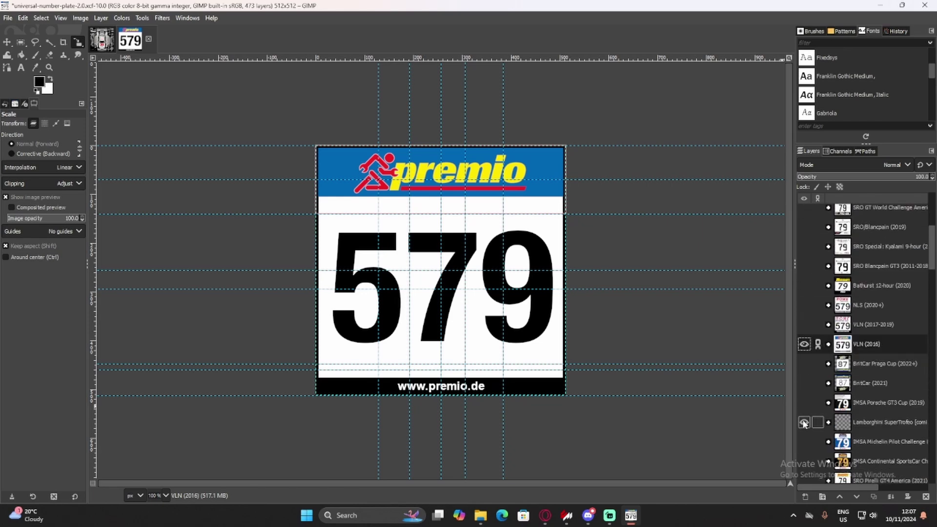
scroll(808, 410, "up", 11)
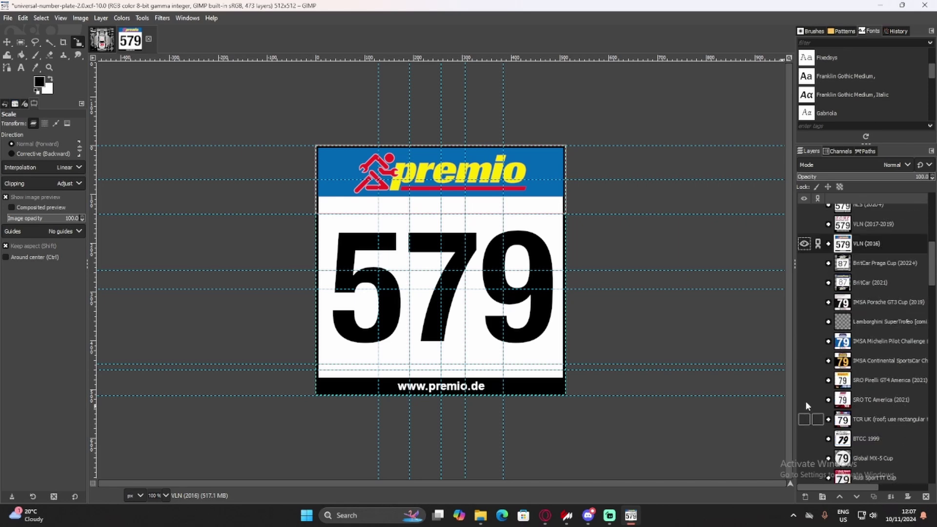
scroll(810, 420, "down", 3)
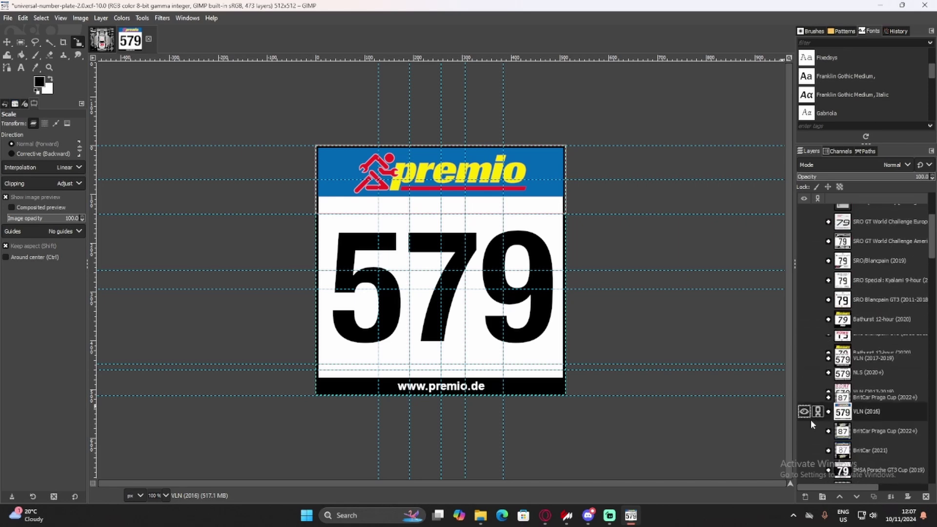
left_click(805, 431)
scroll(808, 362, "up", 5)
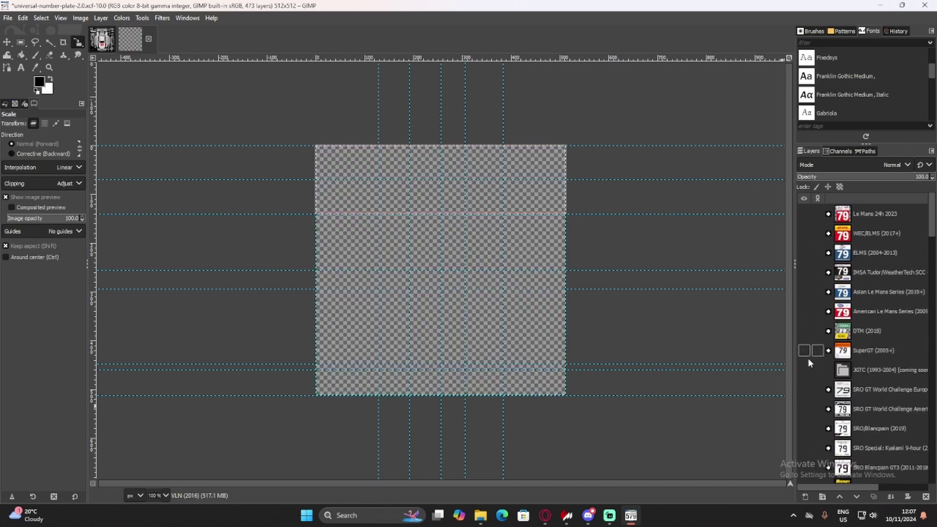
- Preview the Le Mans 24h 2023 and WEC/ELMS (2017+) plates, then hide them again
left_click(805, 214)
left_click(805, 233)
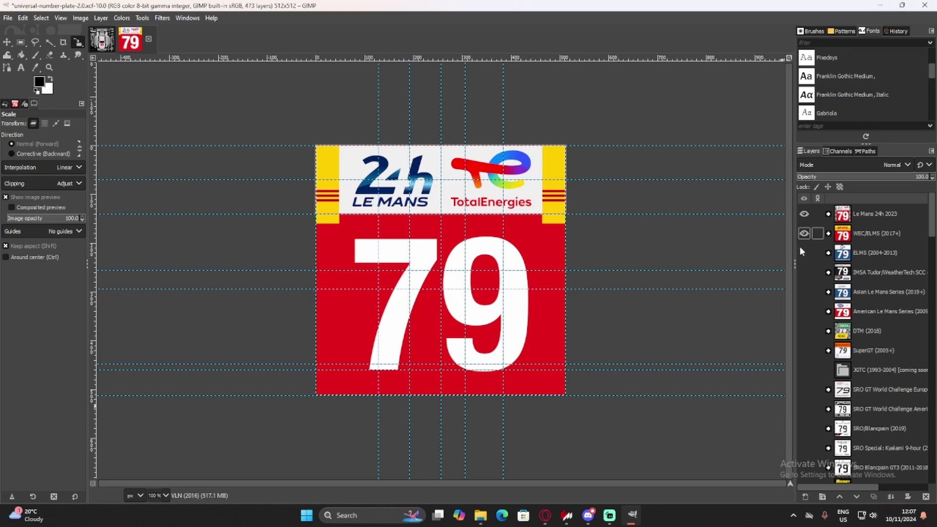
left_click(805, 214)
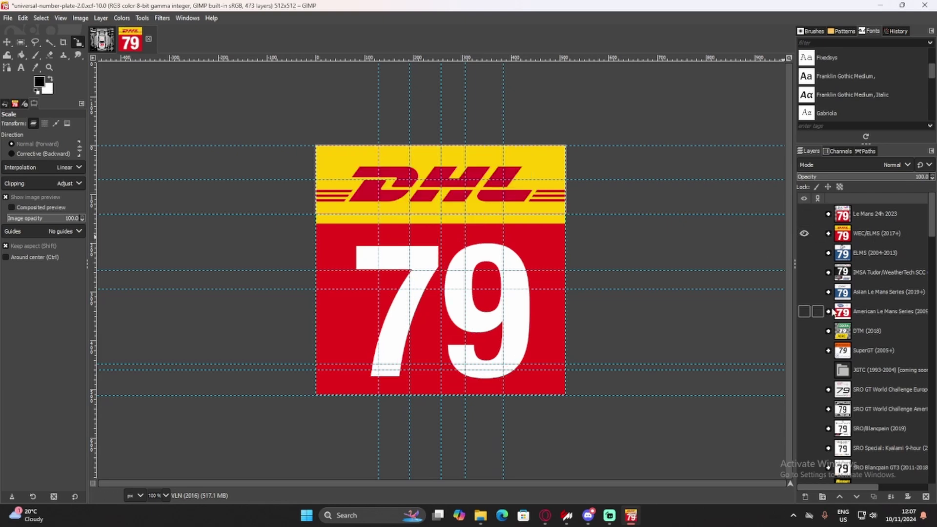
left_click(805, 234)
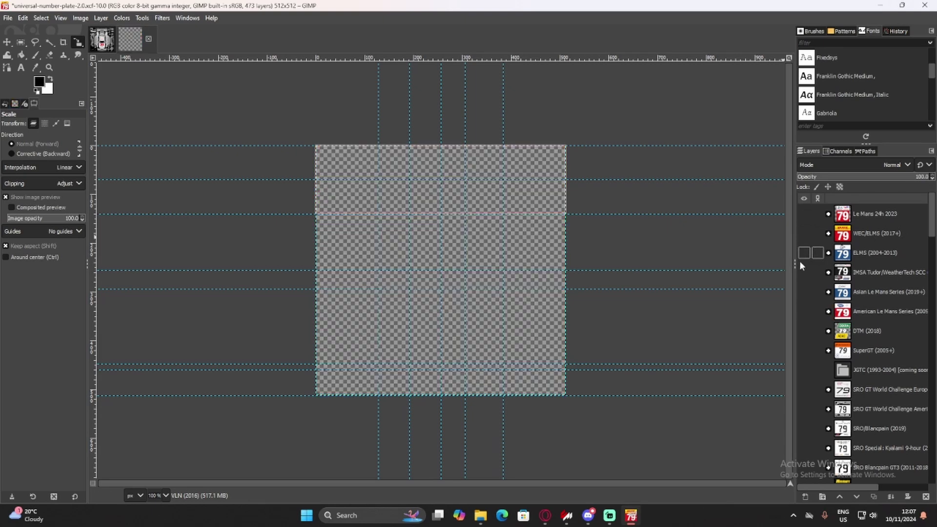
- Show the SRO GT World Challenge Europe plate, hide SuperGT, and select its race number layer
left_click(805, 351)
left_click(804, 351)
left_click(804, 350)
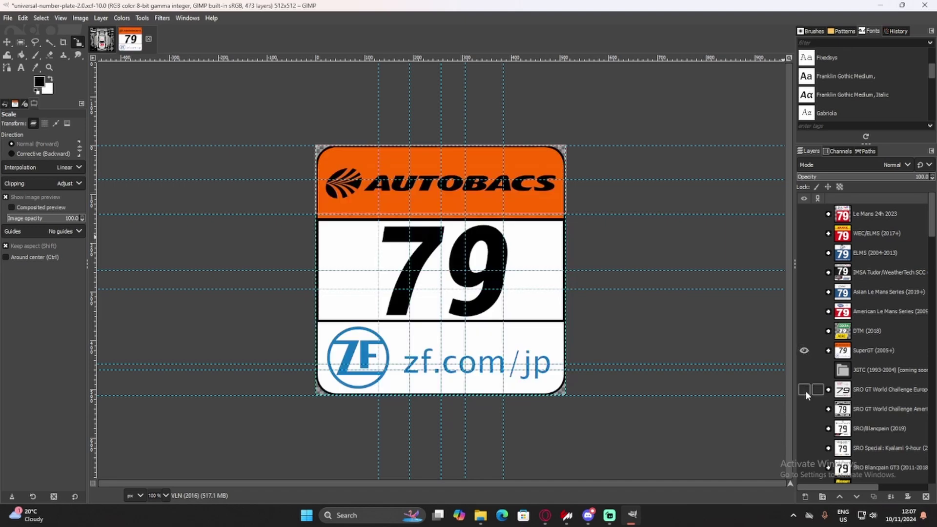
left_click(805, 389)
left_click(805, 351)
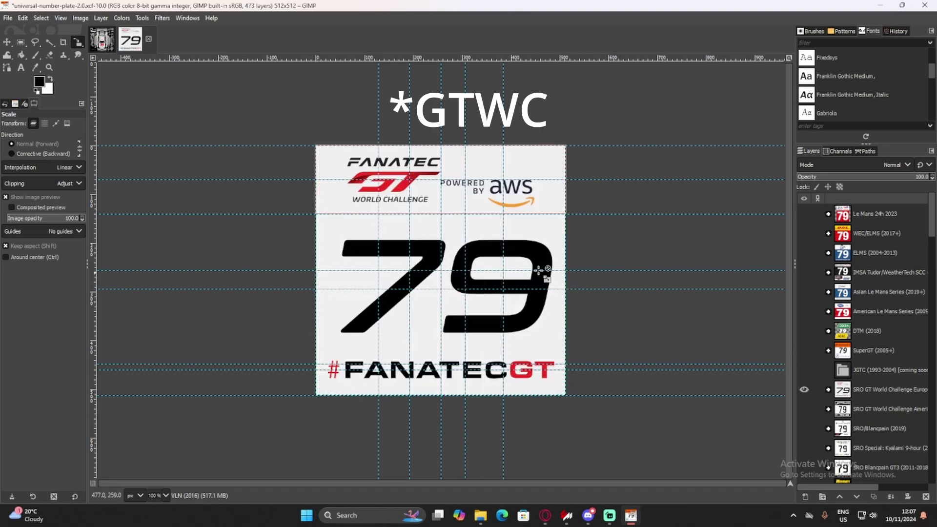
left_click(829, 389)
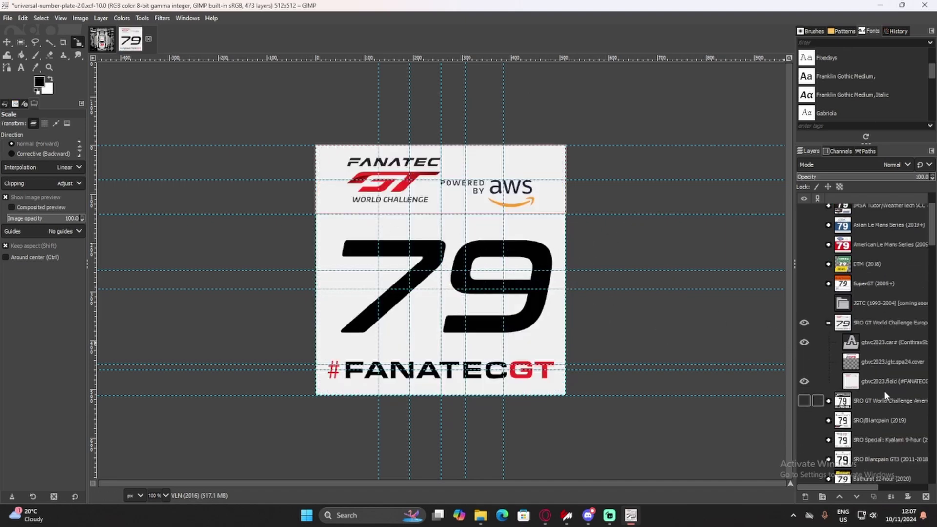
left_click(882, 343)
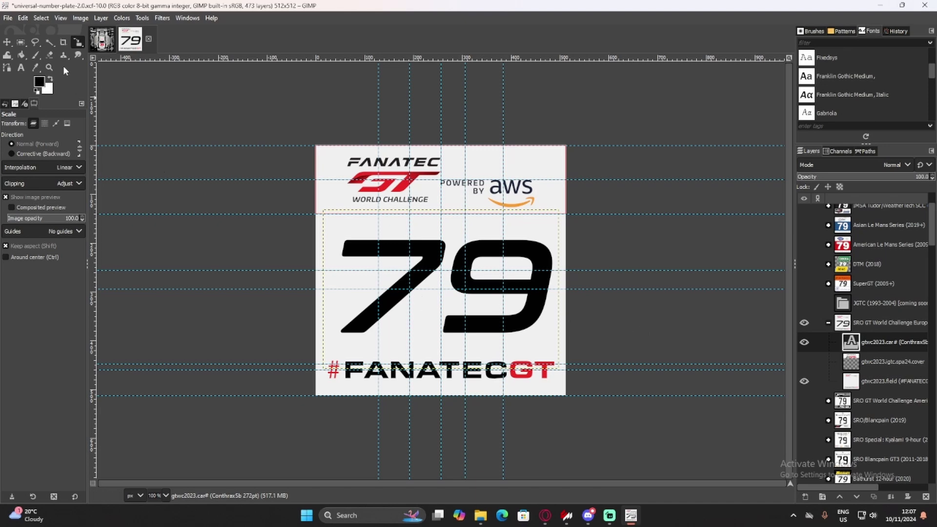
- Try changing the race number 79 to 180 and moving it, then undo both edits
left_click(21, 67)
left_click(505, 268)
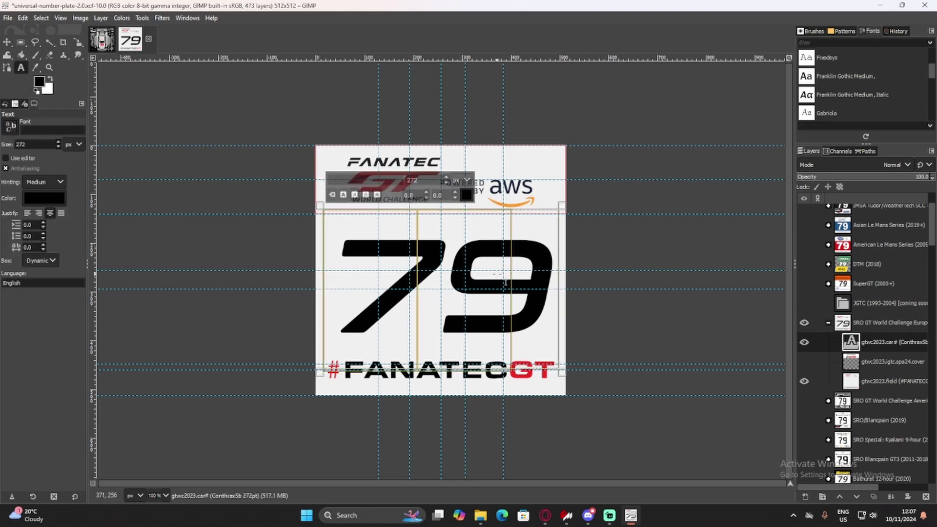
key("ctrl+a")
type("180")
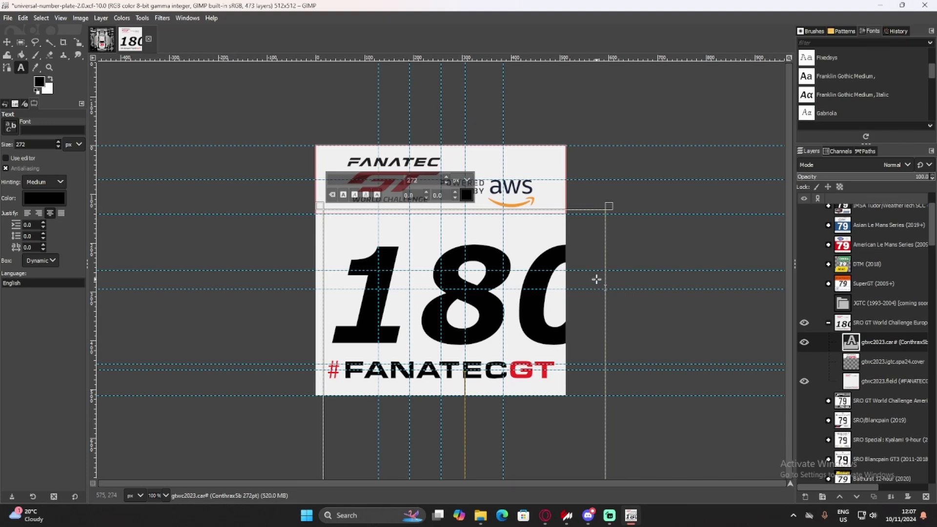
key("ctrl+z")
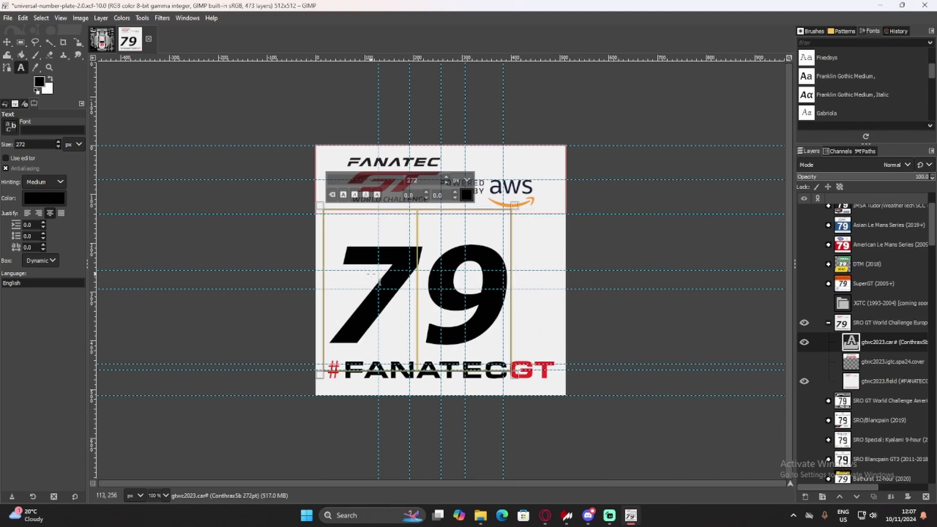
left_click(7, 42)
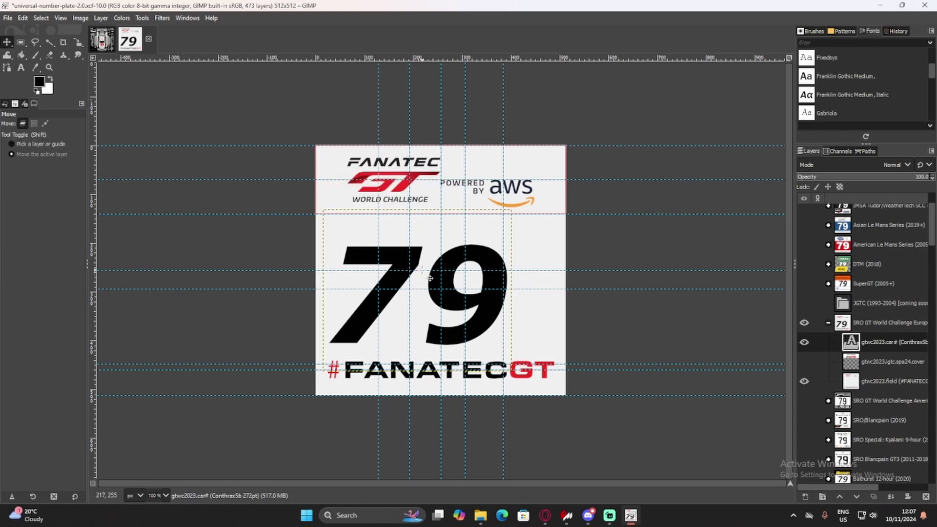
left_click_drag(430, 278, 443, 266)
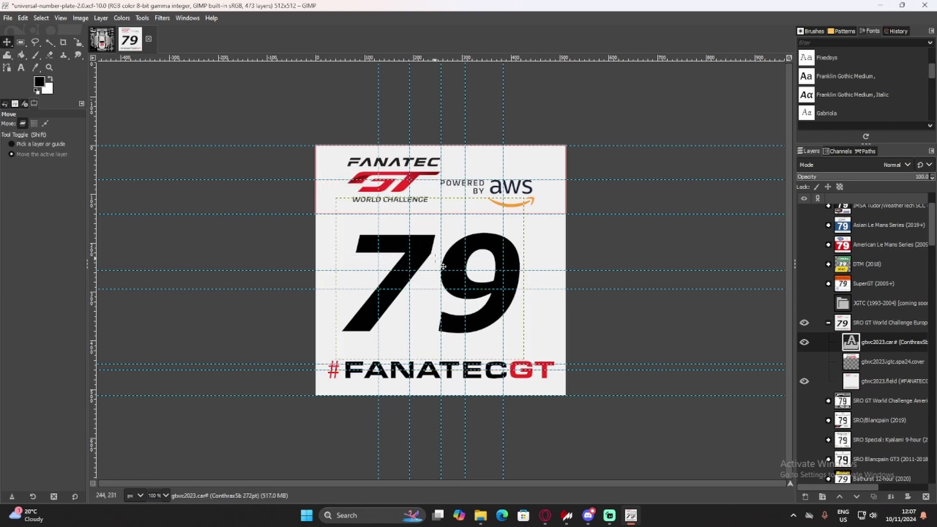
key("ctrl+z")
key("ctrl+z")
key("ctrl+z")
key("ctrl+z")
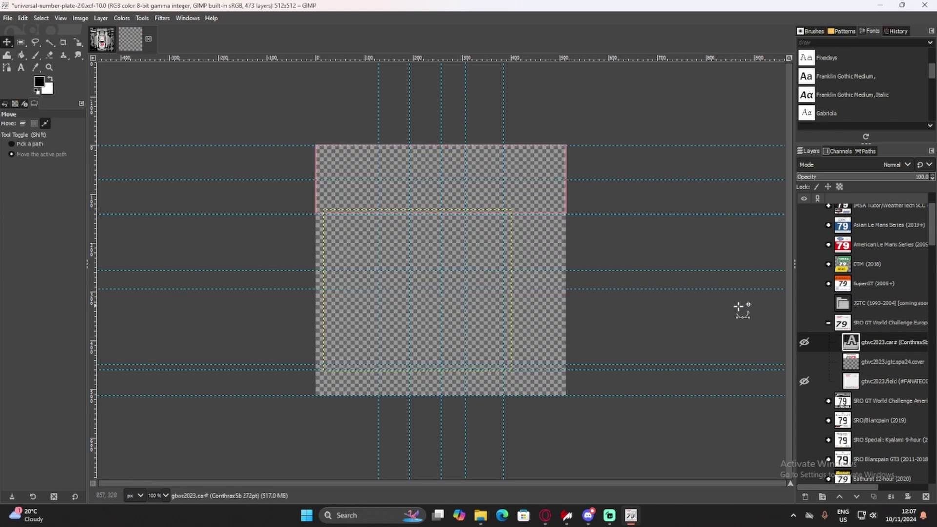
- Show the Fanatec GT World Challenge design, test the Spa header, and hide the 79 number
left_click(804, 323)
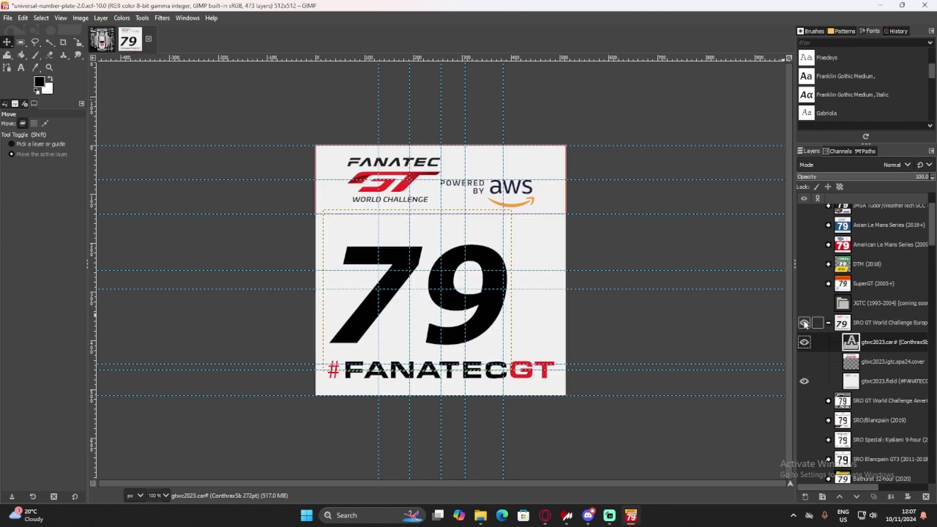
left_click(804, 362)
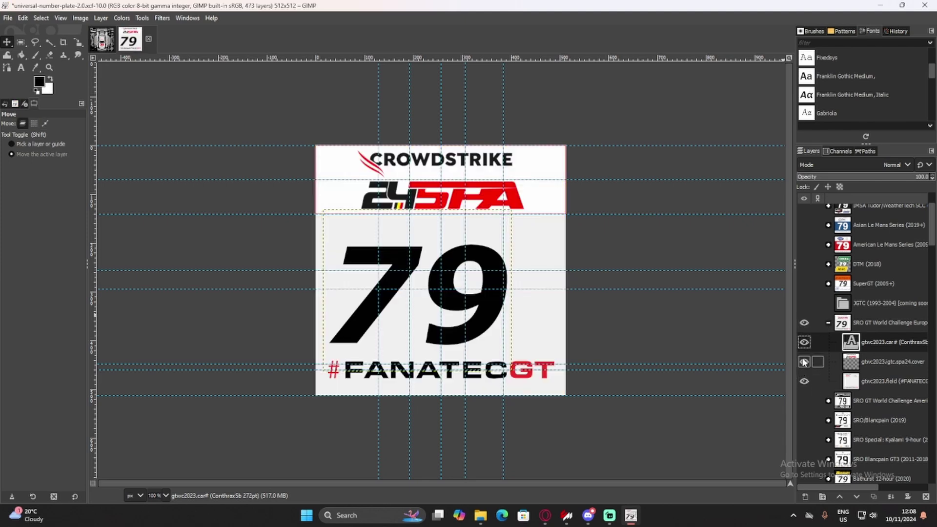
left_click(805, 362)
left_click(804, 342)
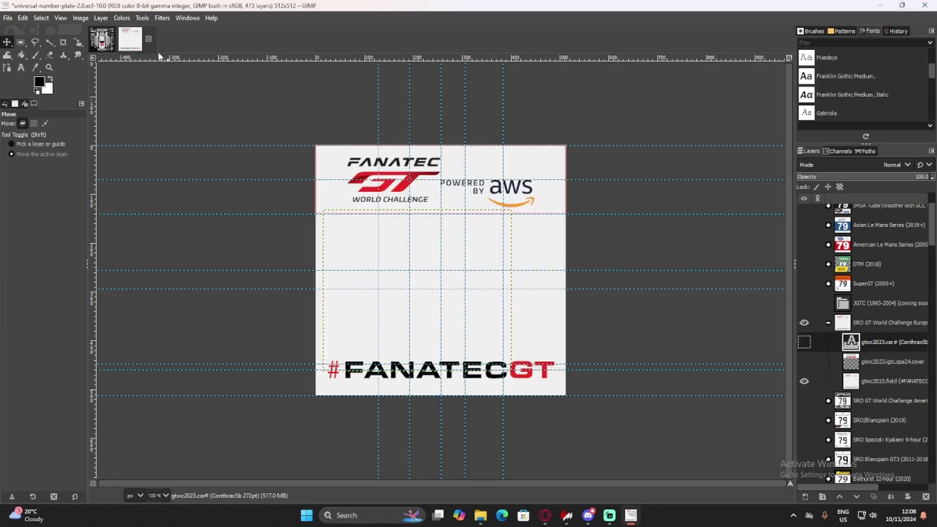
- Close the number-plate image discarding changes, then reopen it
left_click(149, 39)
left_click(474, 307)
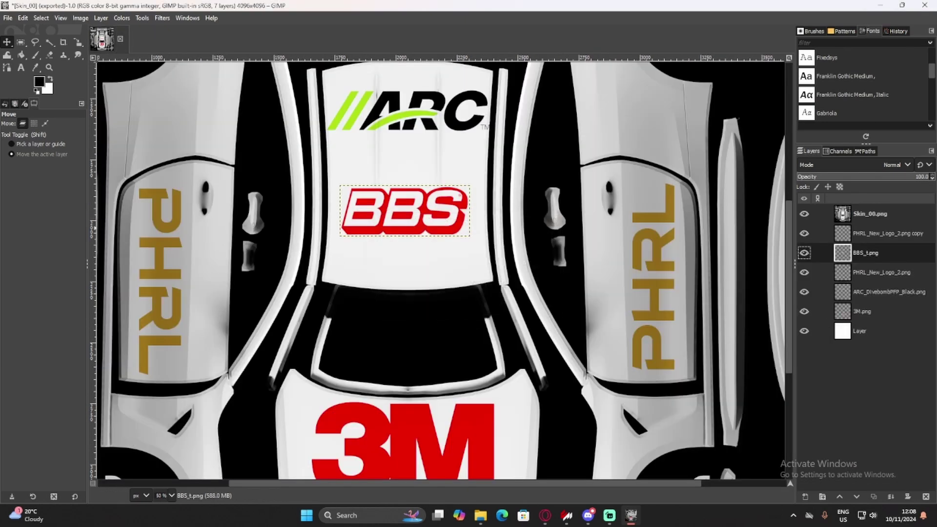
key("ctrl+1")
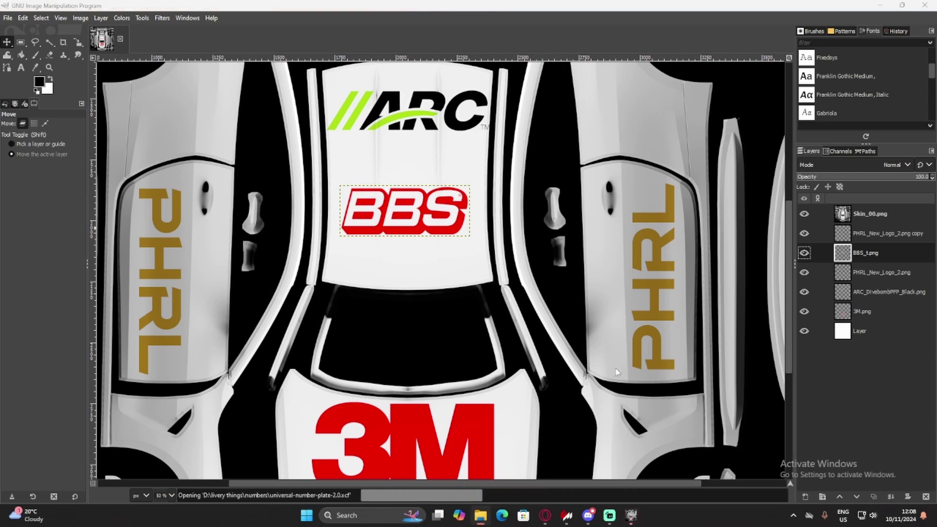
scroll(866, 394, "down", 10)
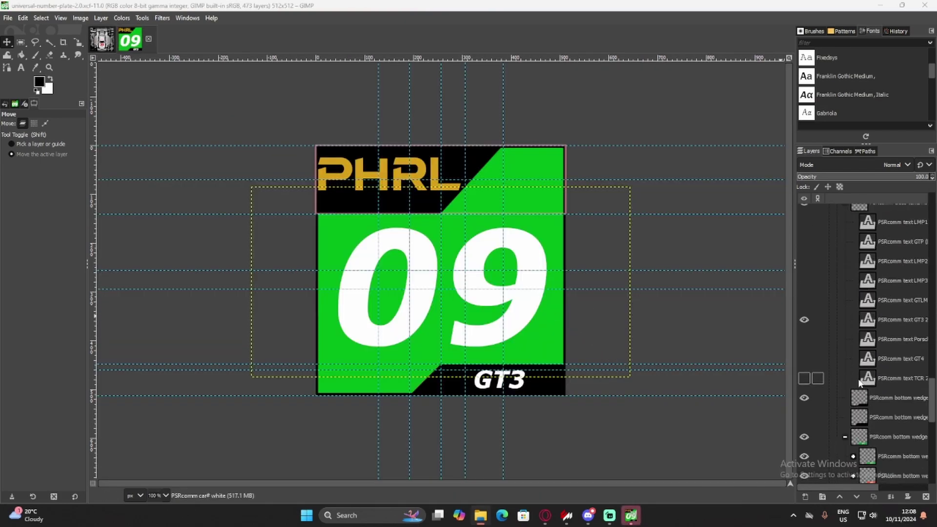
scroll(866, 394, "up", 5)
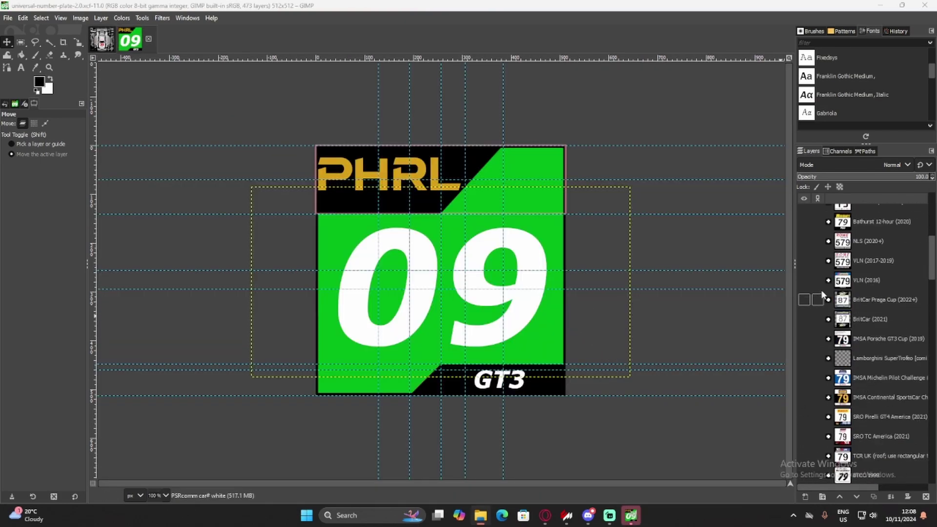
- Show the VLN (2017-2019) ROWE Motor Oil plate and select its car number layer
left_click(847, 261)
left_click(804, 261)
scroll(805, 368, "up", 3)
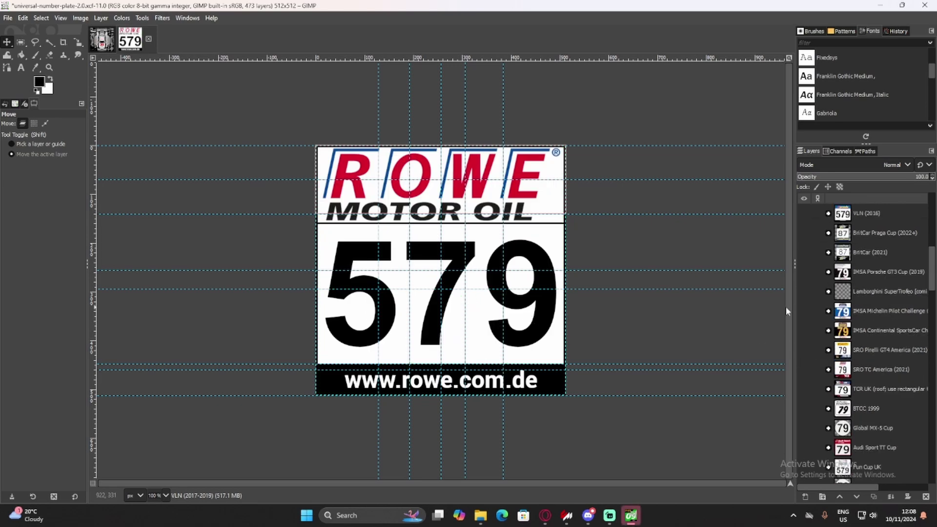
scroll(850, 275, "down", 2)
left_click(828, 295)
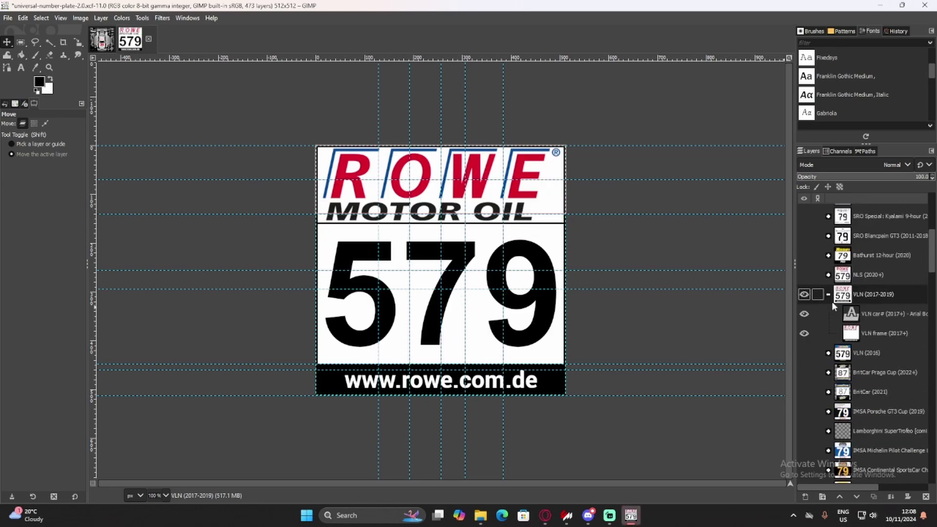
left_click(879, 314)
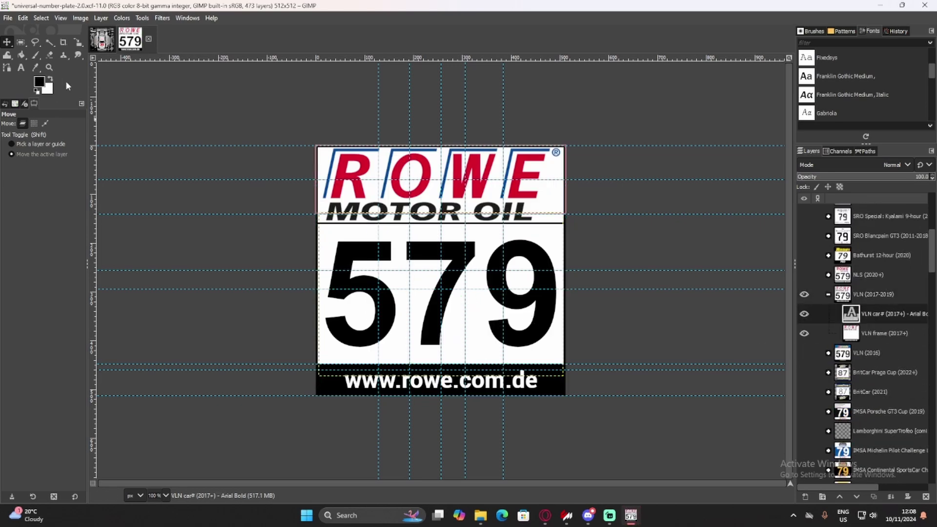
- Replace the plate's 579 race number with 180
left_click(22, 71)
left_click(383, 246)
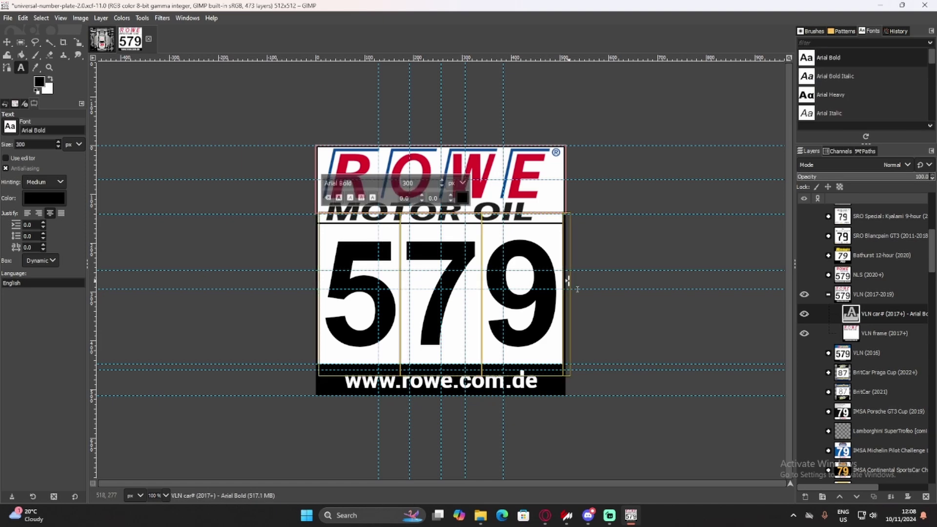
key("ctrl+a")
type("190")
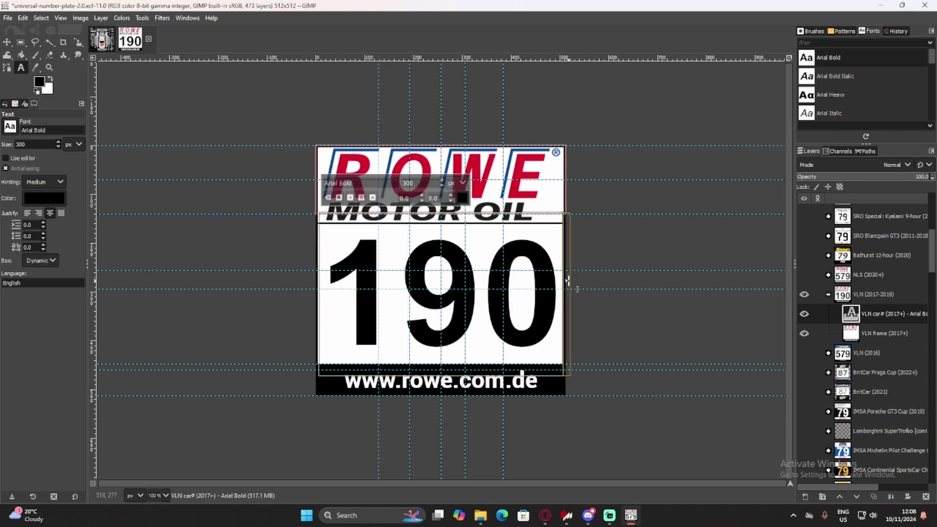
key("BackSpace")
key("BackSpace")
type("80")
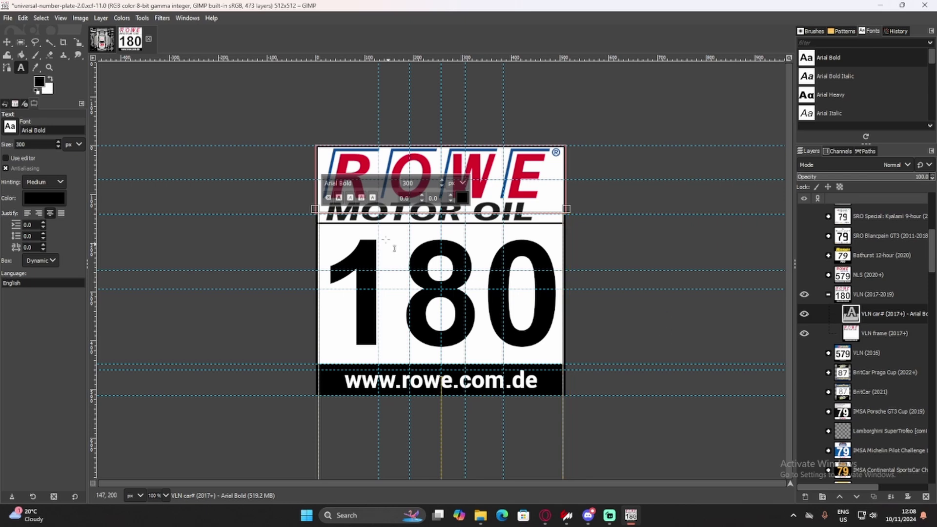
left_click(7, 18)
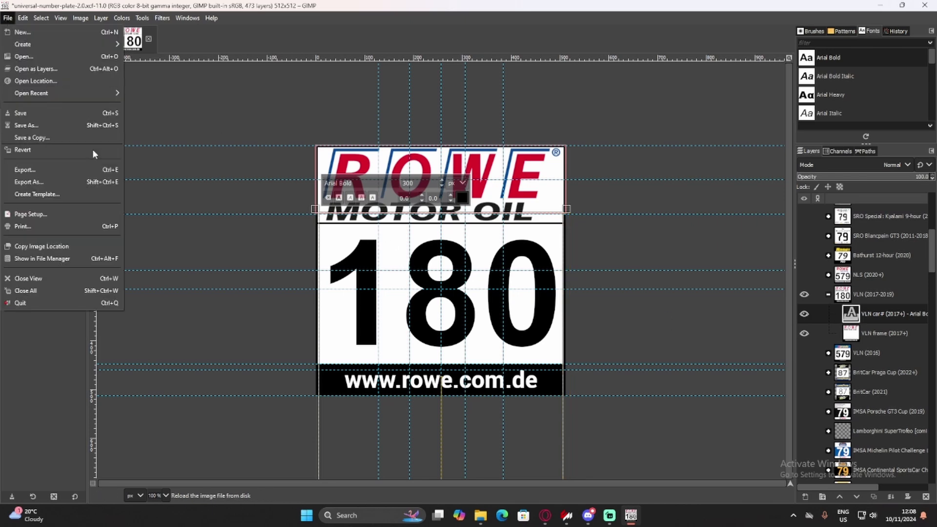
- Export the plate as livery.png into the skins/Test folder, overwriting the existing icon
left_click(70, 183)
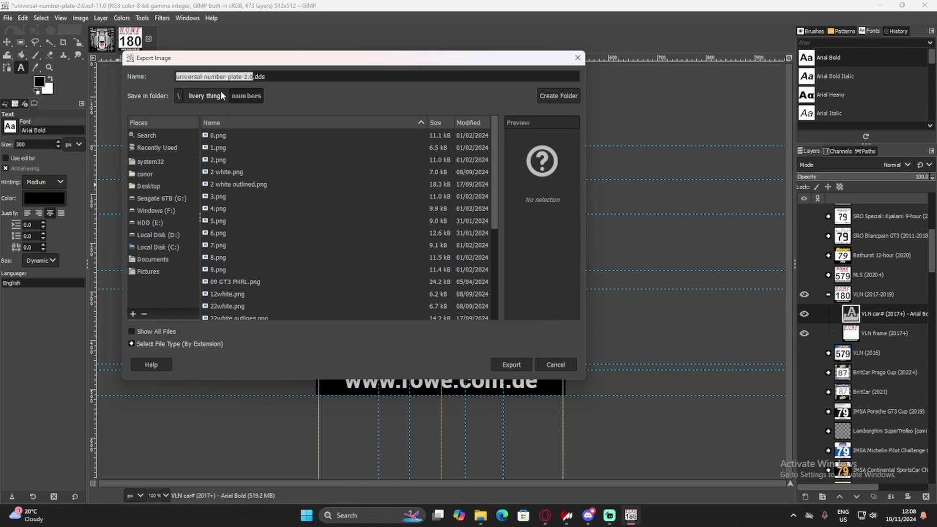
left_click(164, 146)
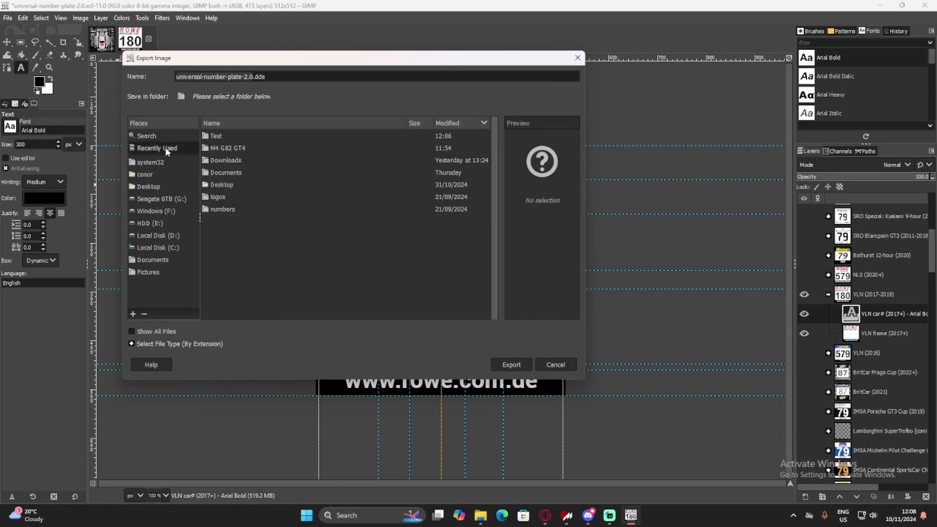
double_click(235, 134)
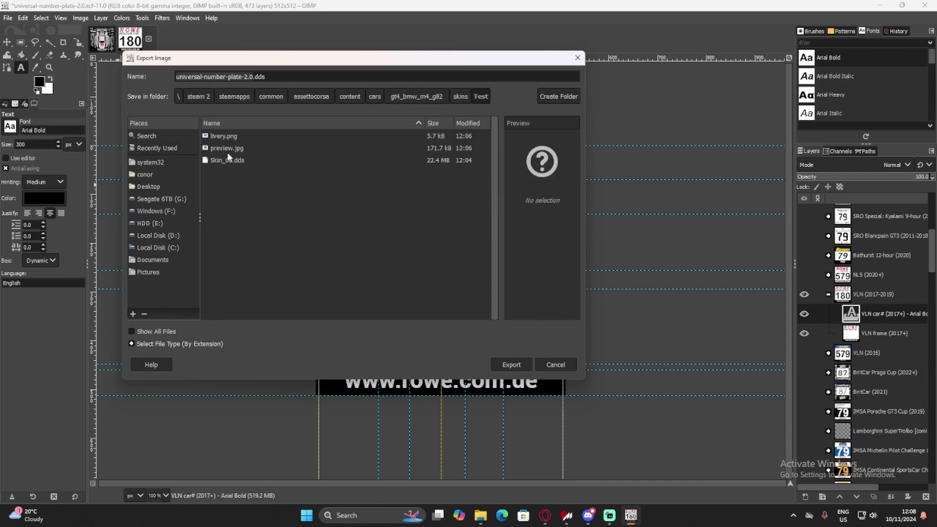
left_click(226, 138)
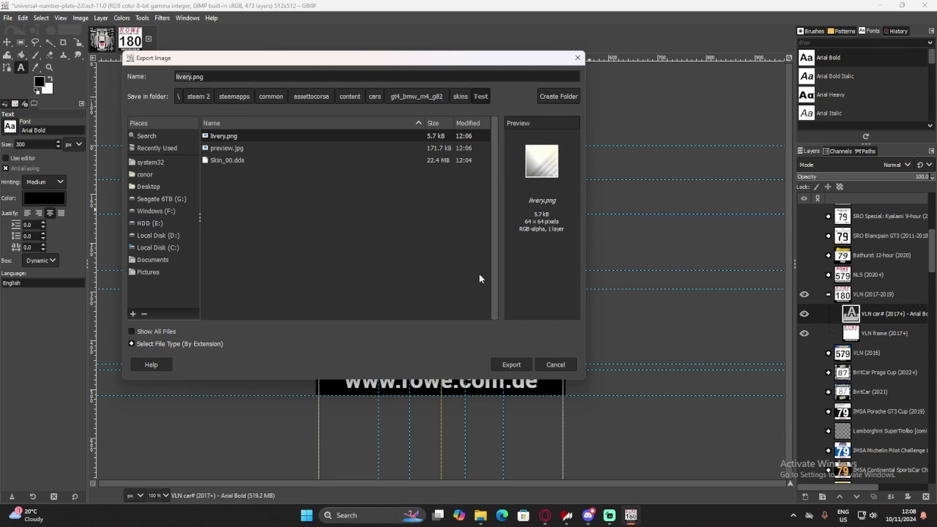
left_click(518, 365)
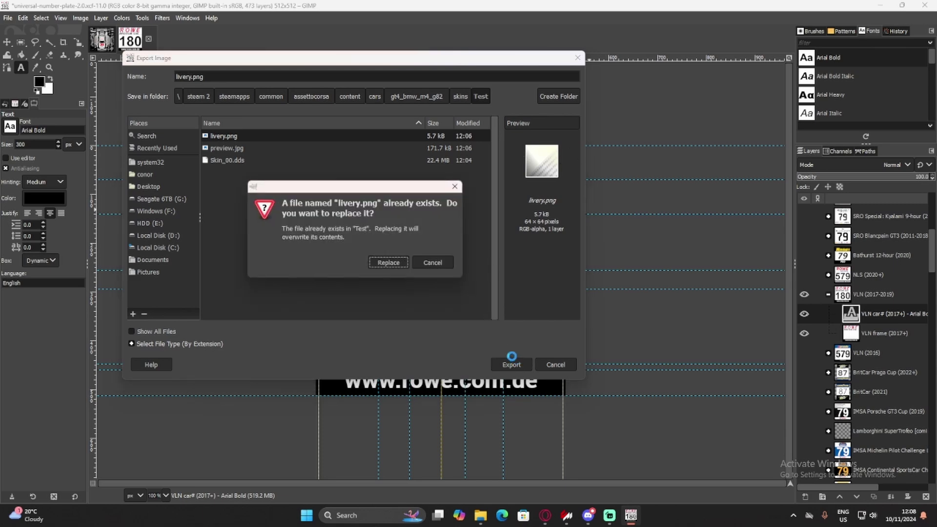
left_click(383, 264)
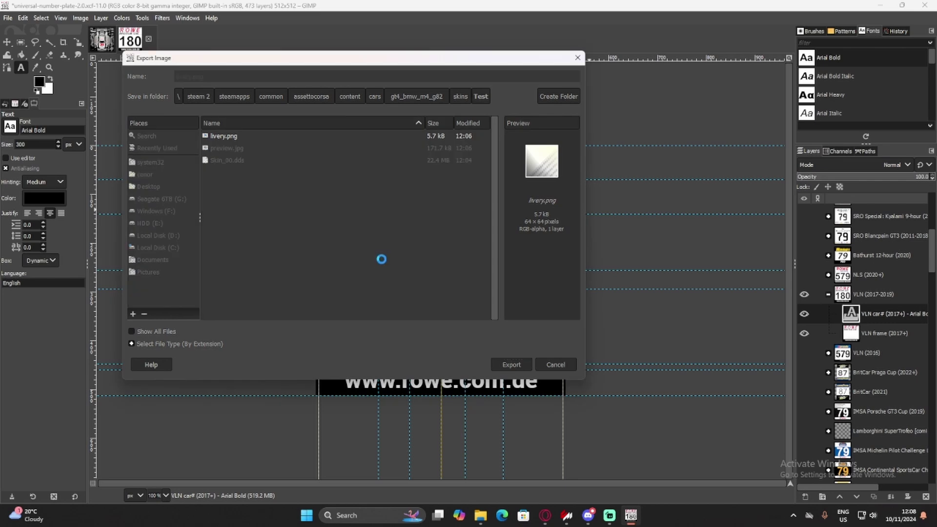
left_click(470, 382)
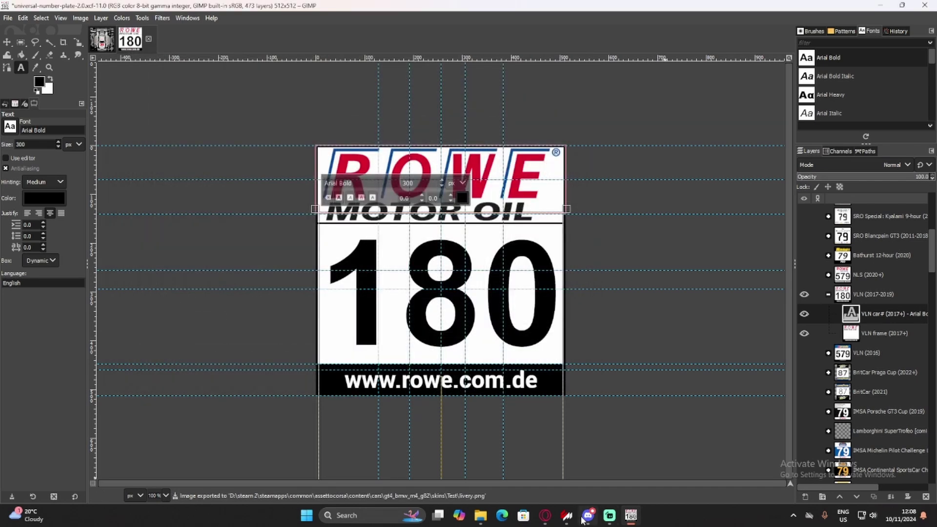
left_click(567, 516)
- Select the Test Example skin in the BMW M4 GT4 skins list
left_click(45, 207)
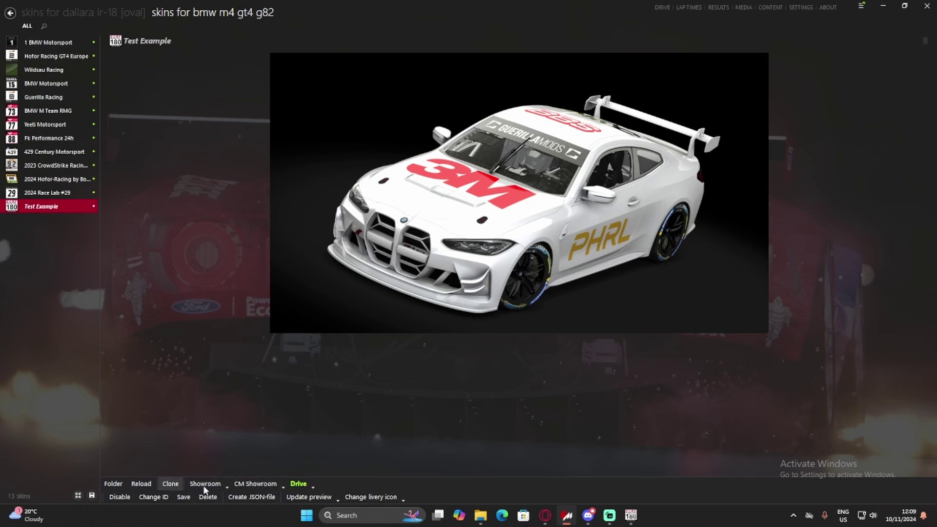
- Create the skin's JSON file with the driver's name, team DRT Simsport, number 180, country South Africa, and save
left_click(247, 497)
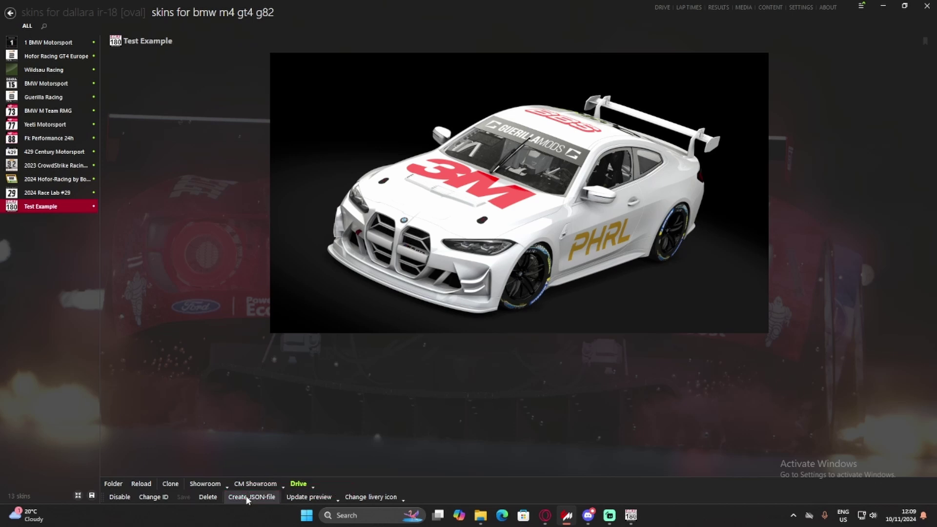
left_click(166, 348)
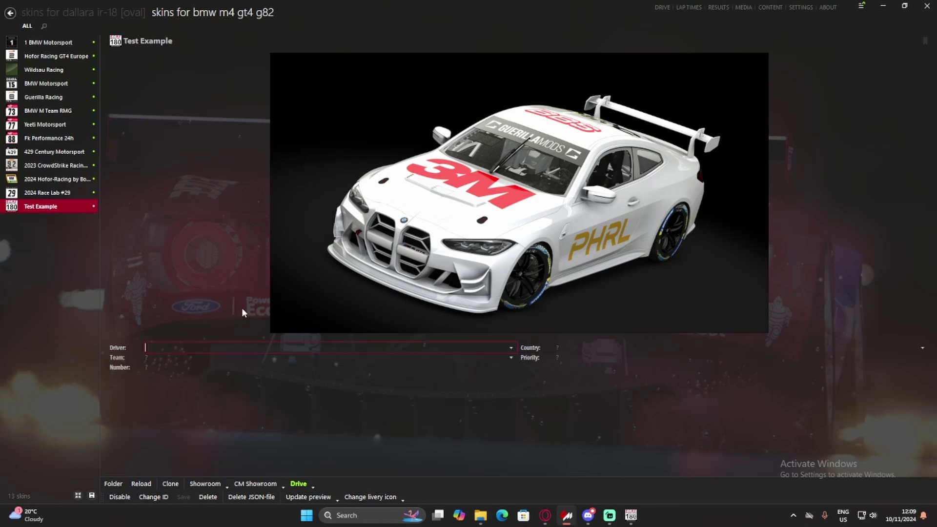
type("Conor D")
type("irt")
type("DRT S")
type("imsport")
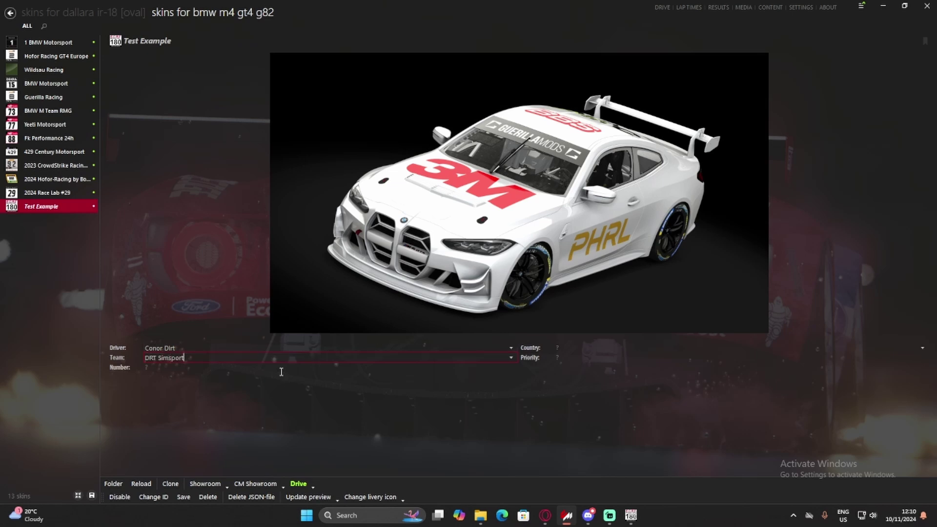
type("180")
type("South")
type(" Afri")
type("ca")
left_click(613, 357)
left_click(184, 497)
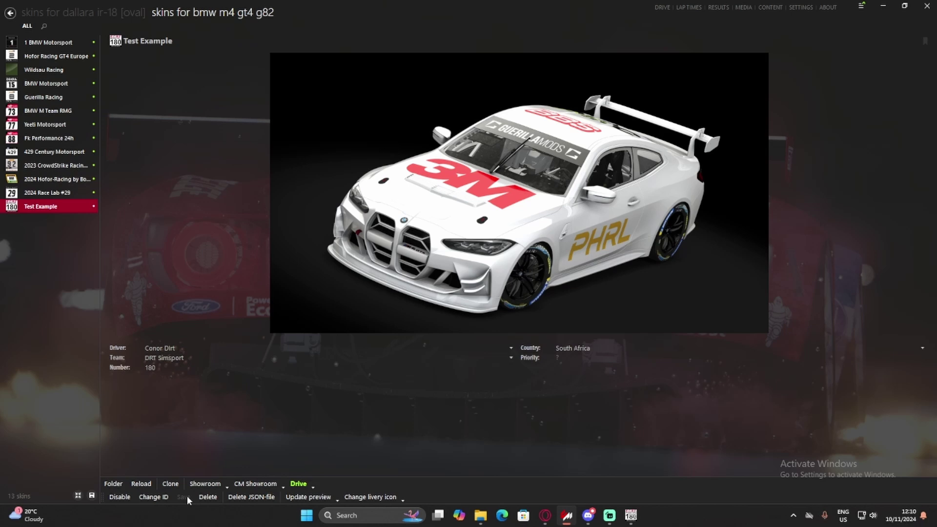